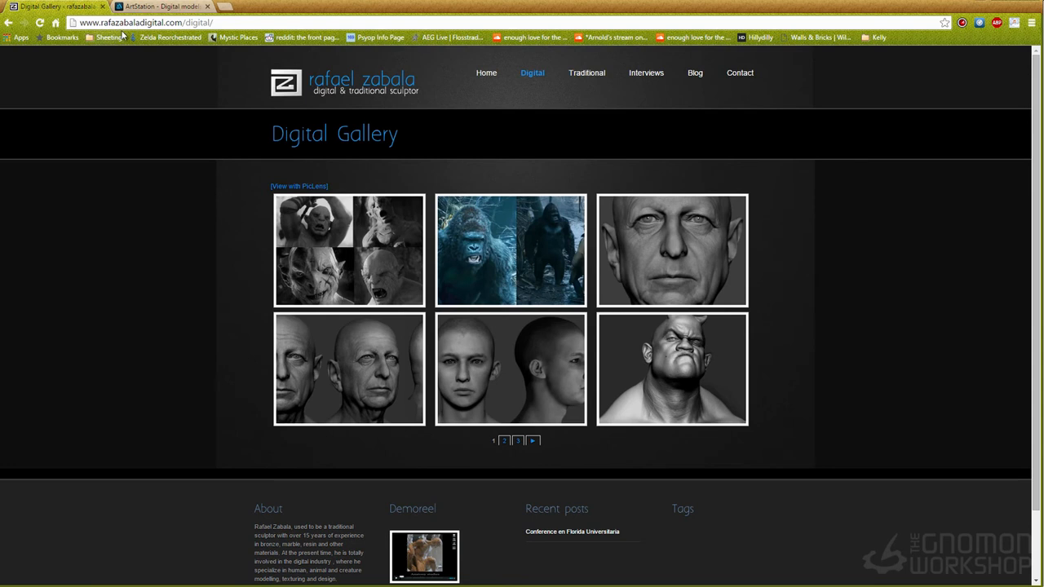
# Step: Browse the sculptor's ArtStation artwork page past Weta characters like Azog and the gorilla Luca
pyautogui.click(162, 7)
pyautogui.scroll(3, 359, 404)
pyautogui.scroll(15, 359, 402)
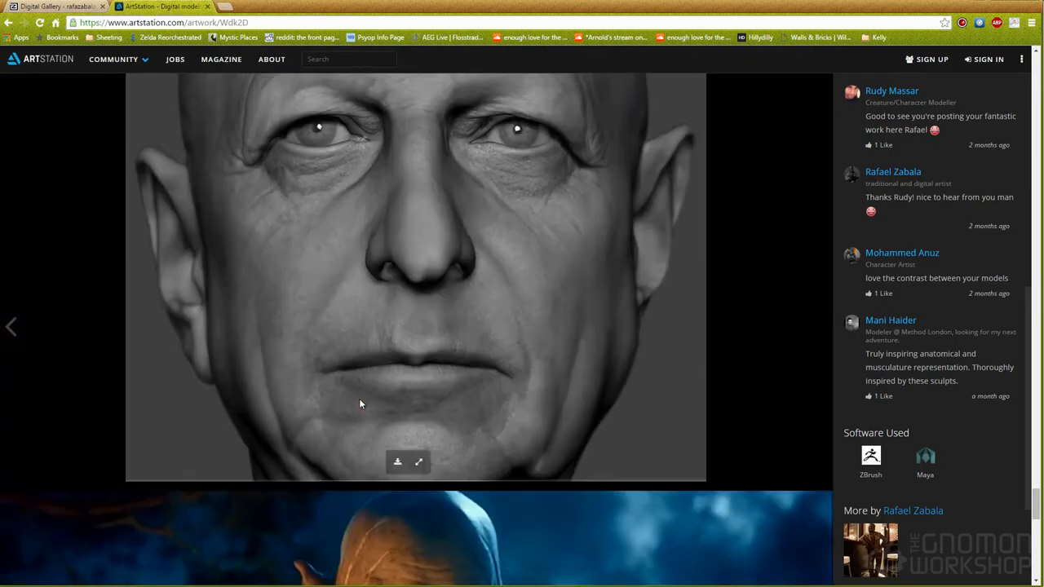
pyautogui.scroll(5, 359, 404)
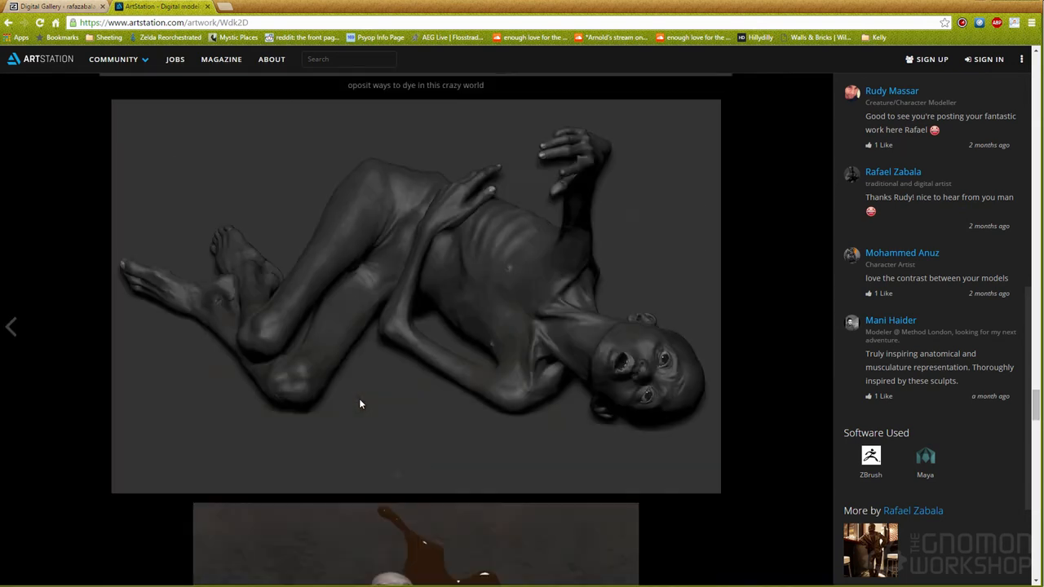
pyautogui.scroll(-15, 359, 403)
pyautogui.scroll(-3, 361, 398)
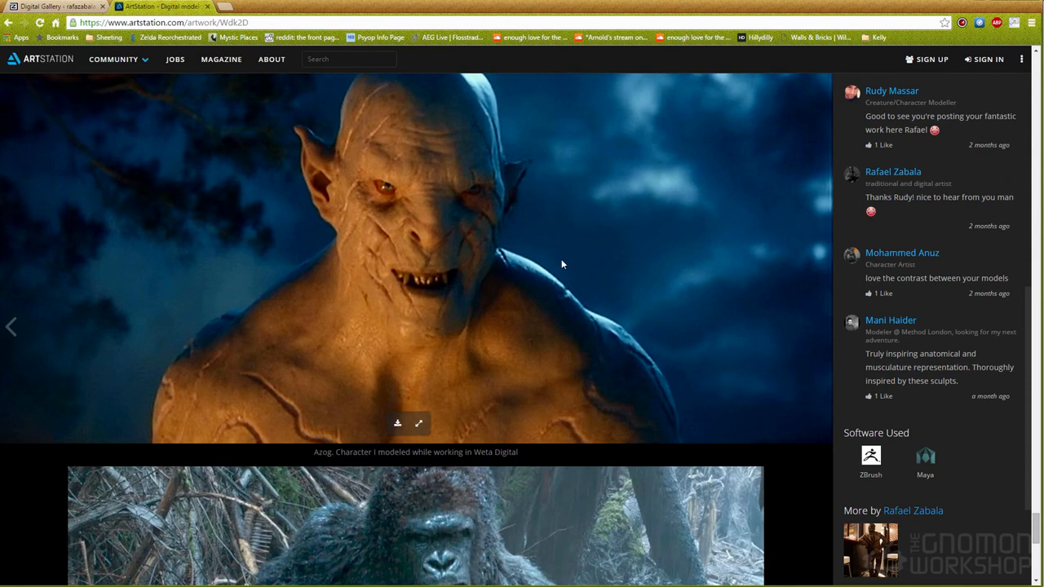
pyautogui.scroll(-5, 397, 237)
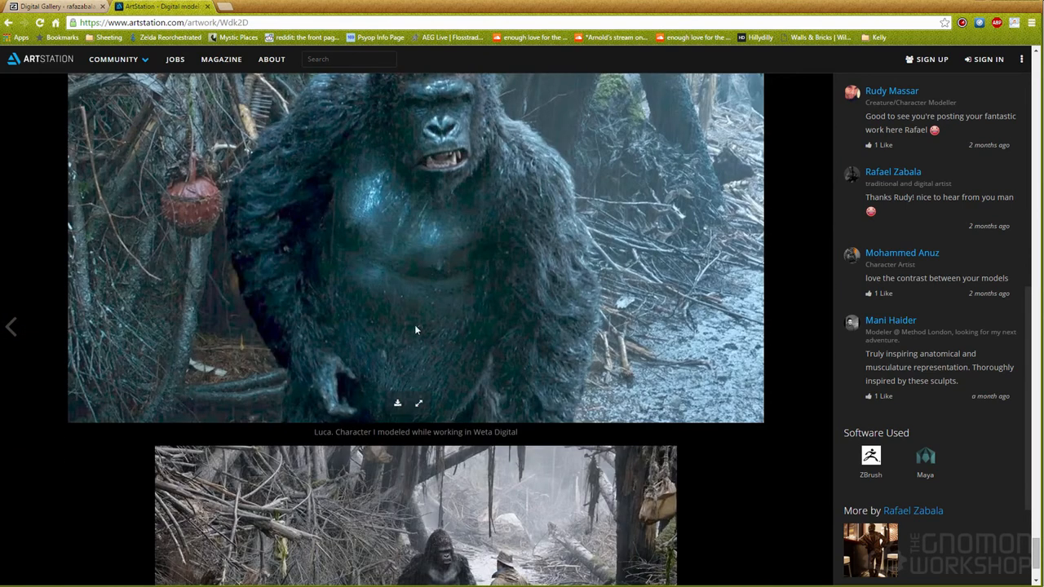
pyautogui.scroll(1, 490, 328)
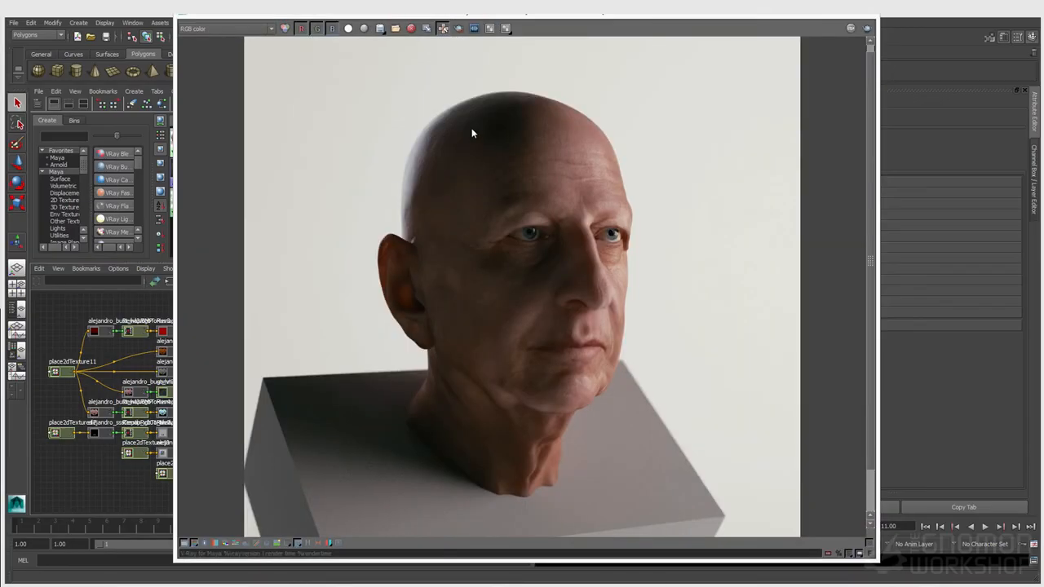
# Step: Minimize the V-Ray frame buffer, select the bust, and view it full-screen through the persp camera
pyautogui.moveTo(224, 17); pyautogui.dragTo(224, 16)
pyautogui.click(829, 17)
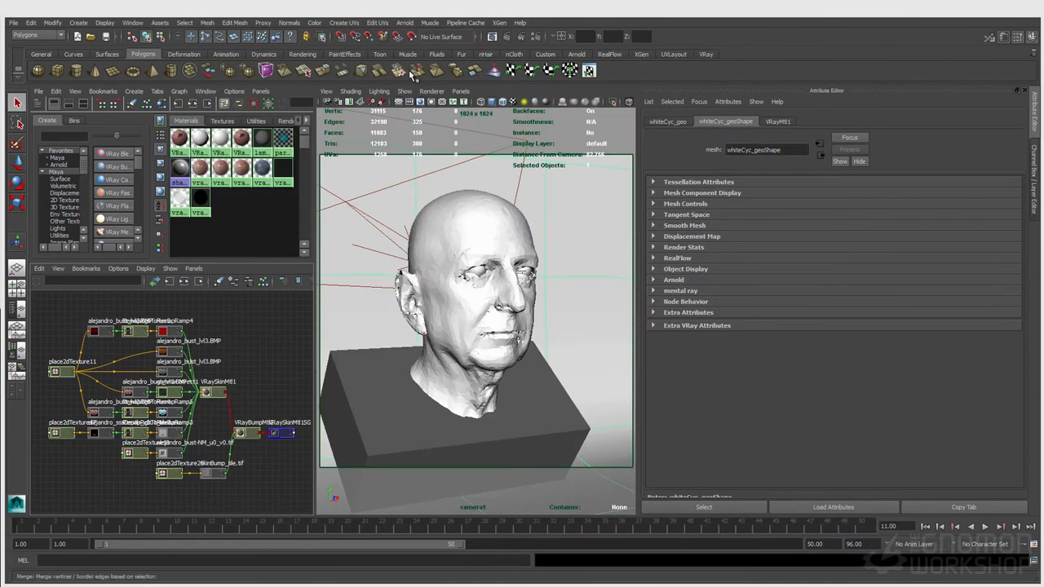
pyautogui.click(446, 202)
pyautogui.press('space')
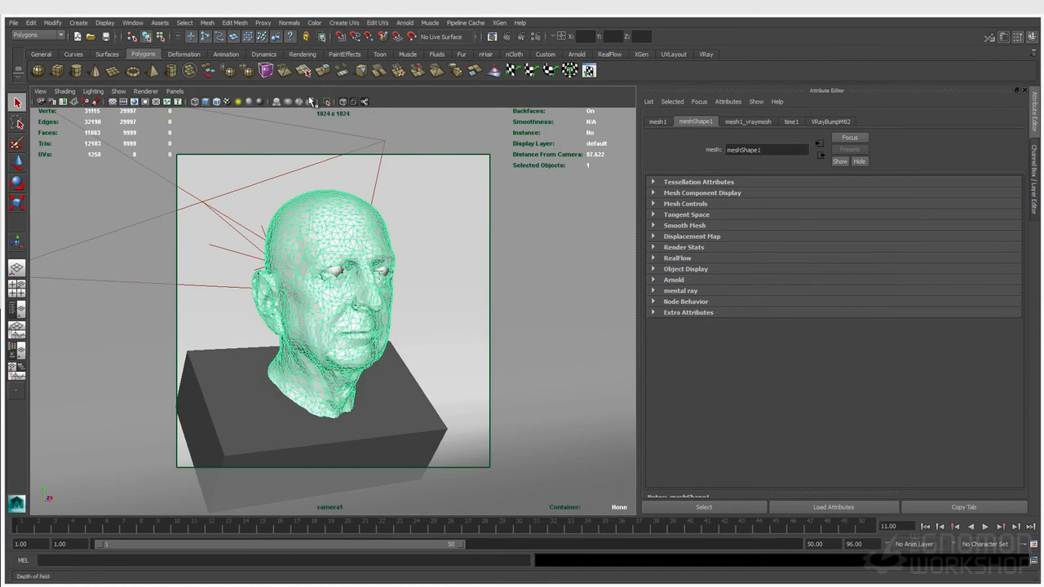
pyautogui.click(174, 90)
pyautogui.moveTo(195, 104)
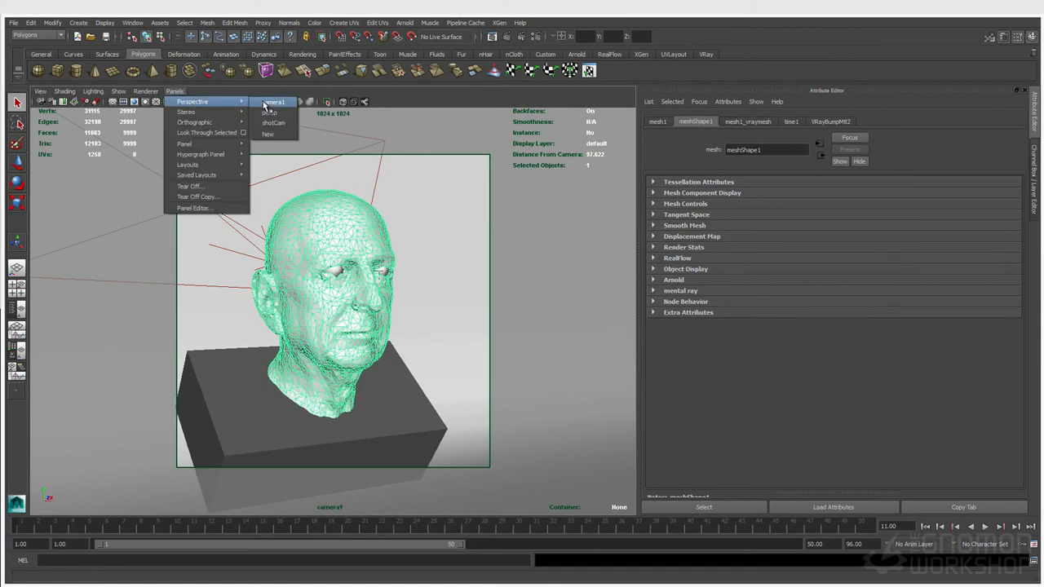
pyautogui.click(266, 115)
# Step: Tumble out around the bust to see the whole backdrop and select the large rectangle light
pyautogui.keyDown('alt'); pyautogui.moveTo(434, 230); pyautogui.dragTo(309, 238, button='right'); pyautogui.keyUp('alt')
pyautogui.keyDown('alt'); pyautogui.moveTo(309, 238); pyautogui.dragTo(359, 211); pyautogui.keyUp('alt')
pyautogui.keyDown('alt'); pyautogui.moveTo(358, 211); pyautogui.dragTo(368, 291, button='middle'); pyautogui.keyUp('alt')
pyautogui.keyDown('alt'); pyautogui.moveTo(410, 294); pyautogui.dragTo(433, 303); pyautogui.keyUp('alt')
pyautogui.keyDown('alt'); pyautogui.moveTo(434, 303); pyautogui.dragTo(198, 257, button='right'); pyautogui.keyUp('alt')
pyautogui.keyDown('alt'); pyautogui.moveTo(328, 268); pyautogui.dragTo(282, 271); pyautogui.keyUp('alt')
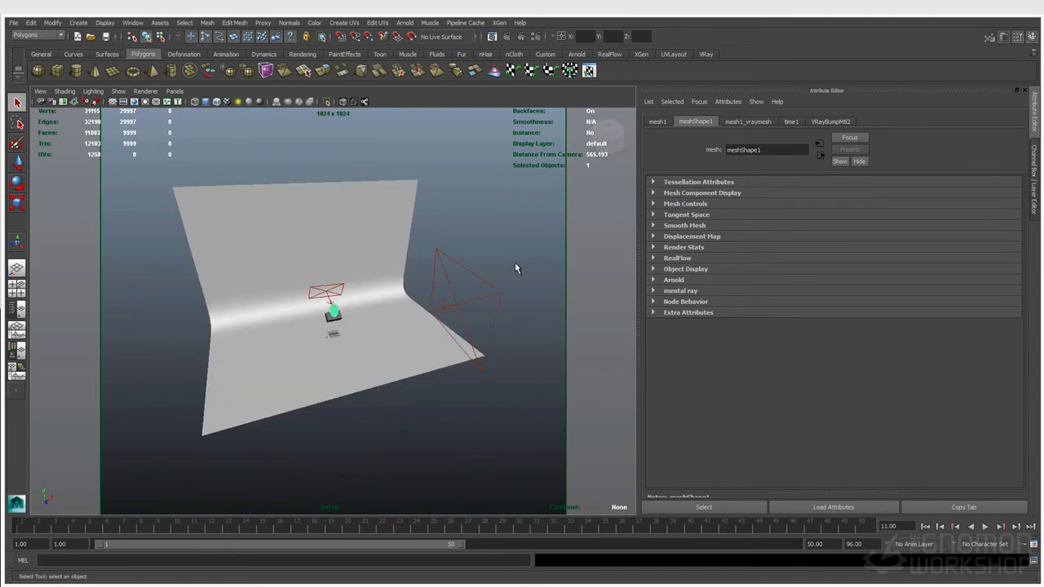
pyautogui.click(478, 301)
# Step: Select the small rectangle light and frame the view on it and the bust
pyautogui.keyDown('alt'); pyautogui.moveTo(274, 287); pyautogui.dragTo(328, 310); pyautogui.keyUp('alt')
pyautogui.keyDown('alt'); pyautogui.moveTo(328, 310); pyautogui.dragTo(398, 323, button='right'); pyautogui.keyUp('alt')
pyautogui.click(303, 279)
pyautogui.click(297, 277)
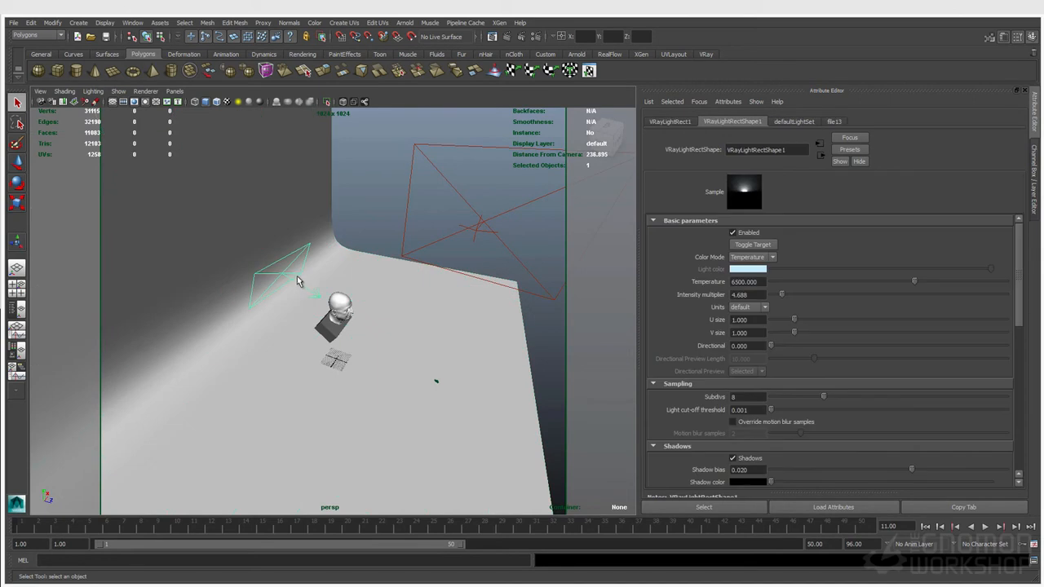
pyautogui.keyDown('alt'); pyautogui.moveTo(358, 321); pyautogui.dragTo(343, 307); pyautogui.keyUp('alt')
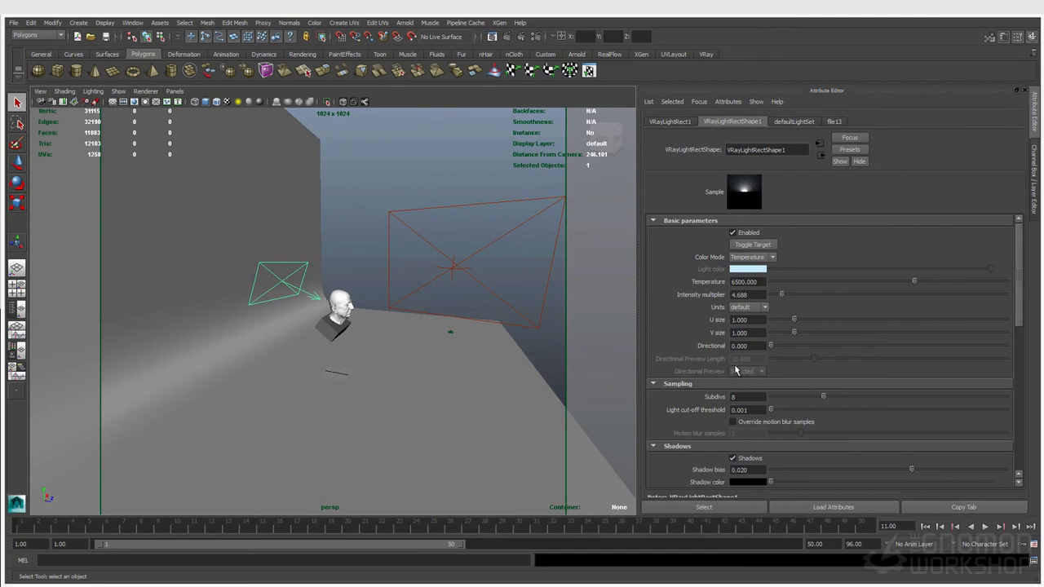
pyautogui.press('f')
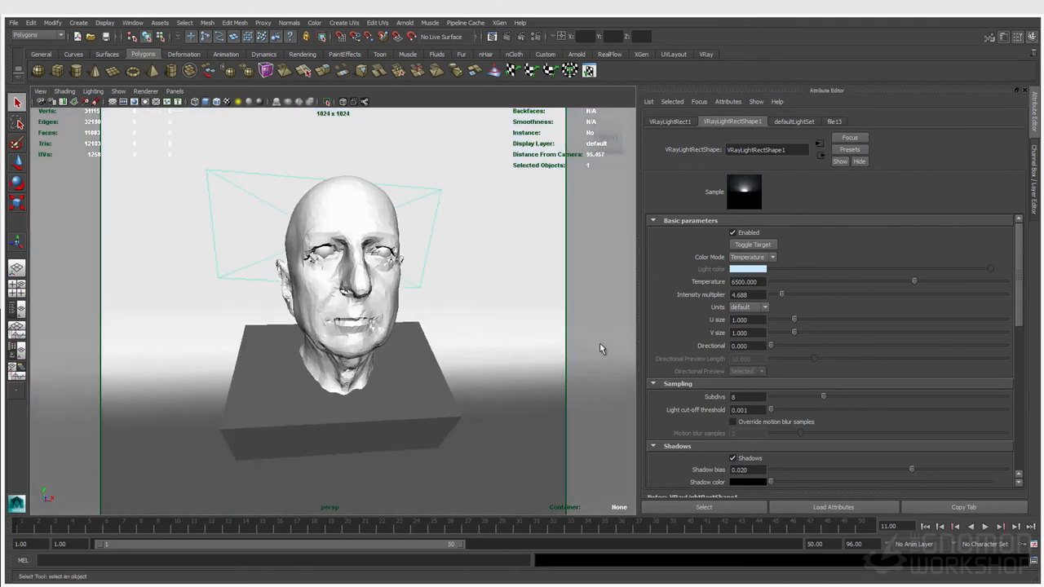
pyautogui.keyDown('alt'); pyautogui.moveTo(377, 277); pyautogui.dragTo(397, 280); pyautogui.keyUp('alt')
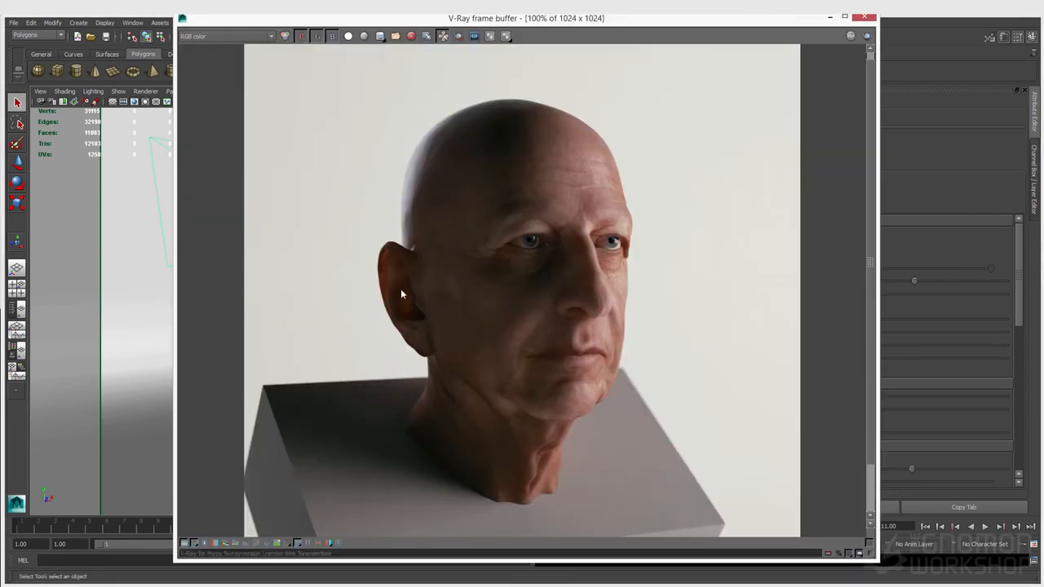
# Step: Zoom the frame buffer to 200% on the skin detail, back to 100%, then minimize it
pyautogui.scroll(1, 405, 308)
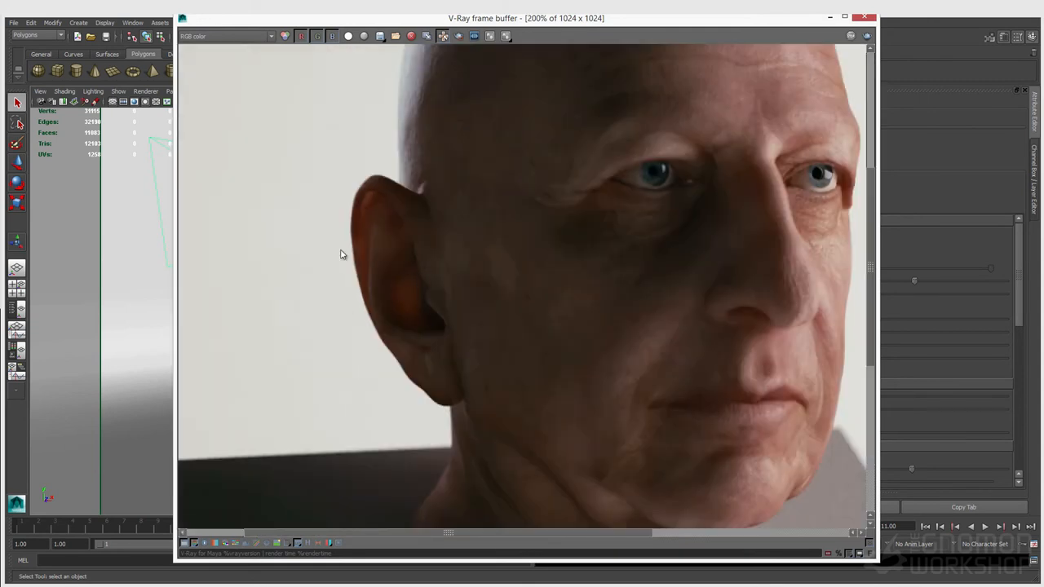
pyautogui.scroll(-1, 457, 301)
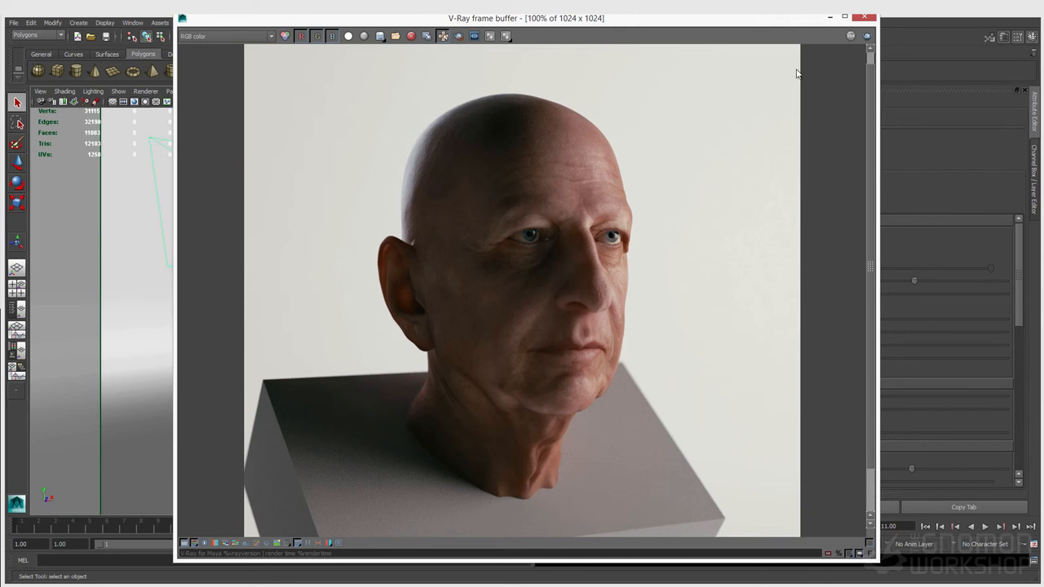
pyautogui.click(830, 16)
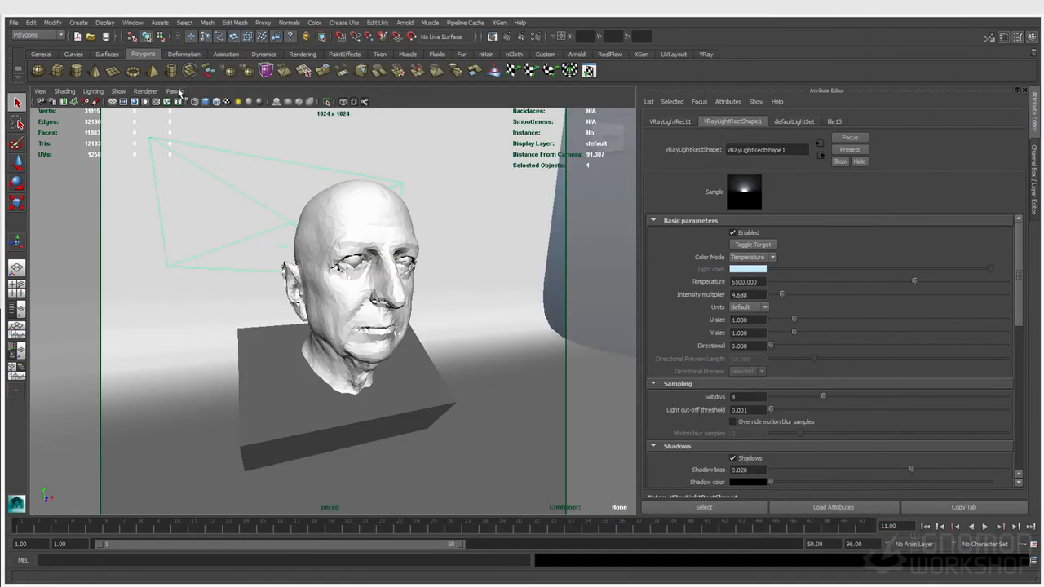
# Step: In the Node Editor, create a VRaySkinMtl node by searching 'vraysk'
pyautogui.click(134, 22)
pyautogui.click(163, 135)
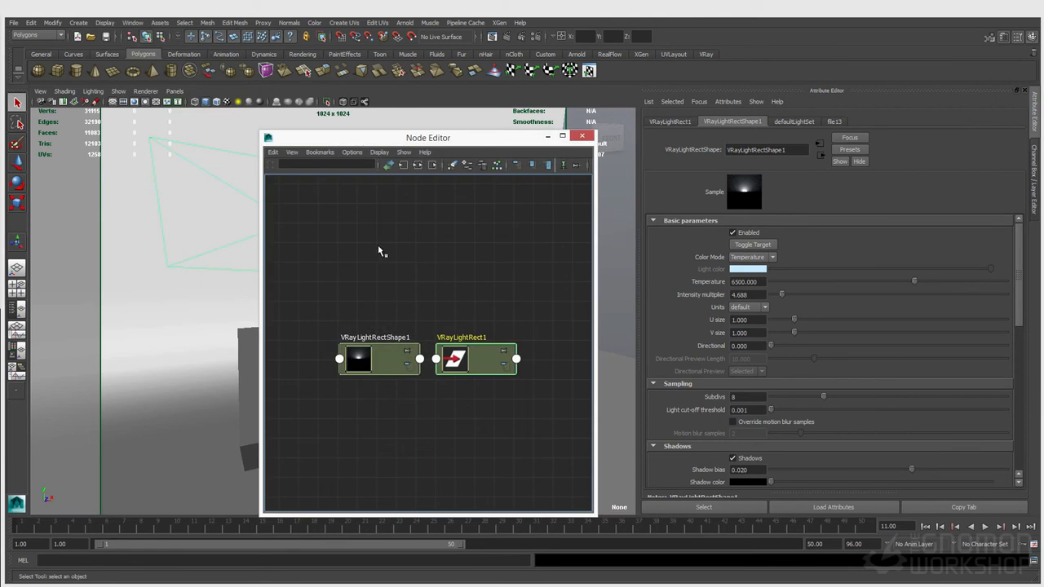
pyautogui.click(382, 263)
pyautogui.press('Tab')
pyautogui.write('vraysk')
pyautogui.press('Up')
pyautogui.press('Up')
pyautogui.press('Return')
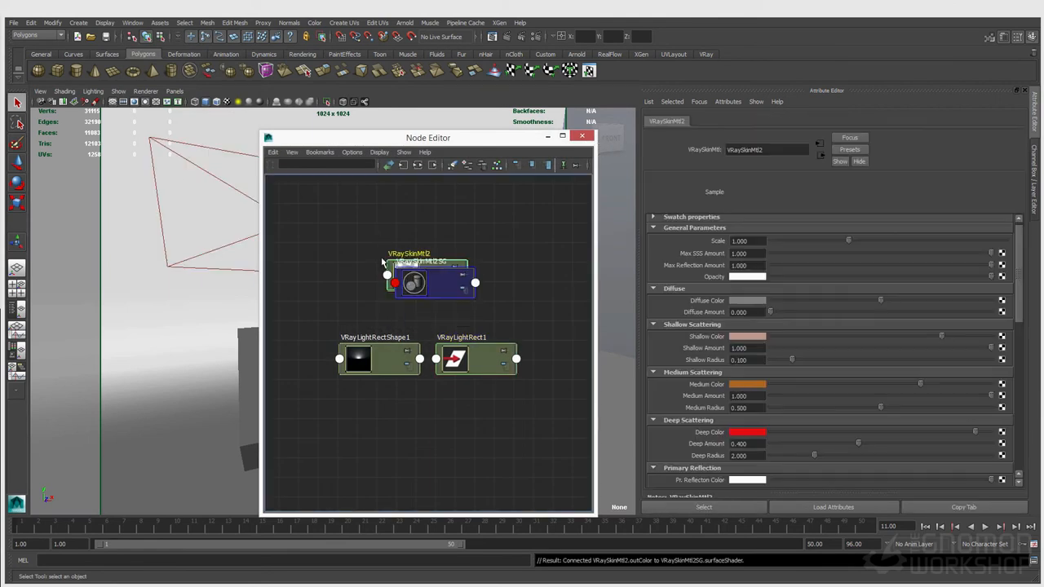
# Step: Pull the VRaySkinMtl2SG node aside and move the Node Editor to the lower left
pyautogui.moveTo(411, 285); pyautogui.dragTo(515, 275)
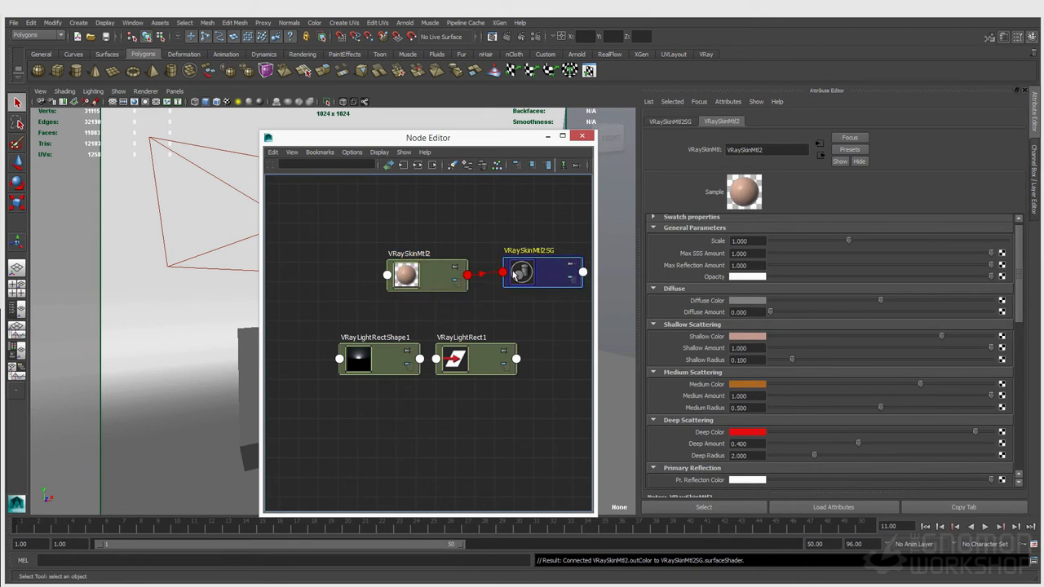
pyautogui.scroll(-2, 718, 338)
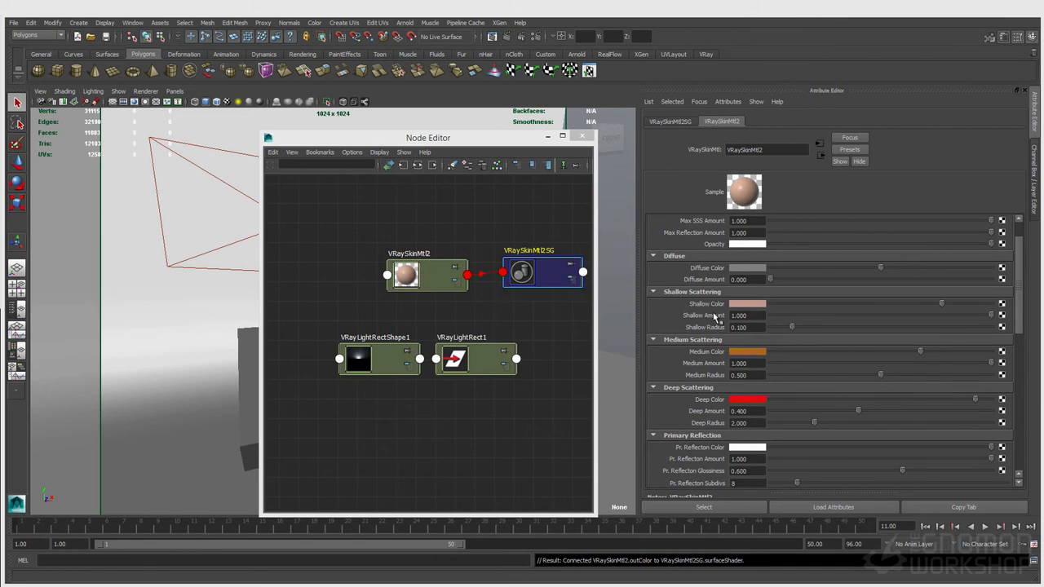
pyautogui.moveTo(462, 143); pyautogui.dragTo(174, 246)
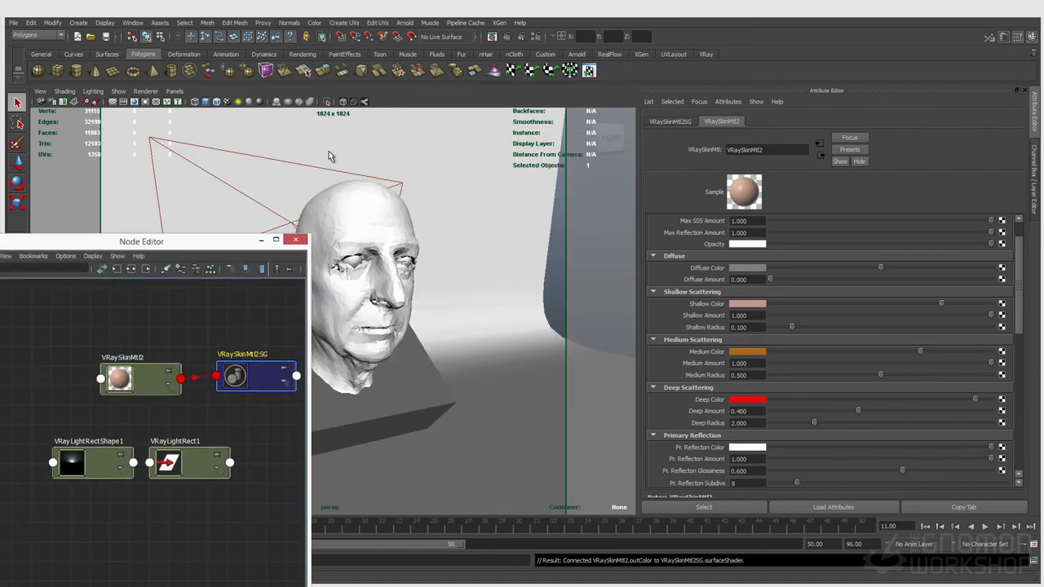
# Step: Assign VRaySkinMtl2 to the selected head and look through the shotCam camera
pyautogui.click(329, 230)
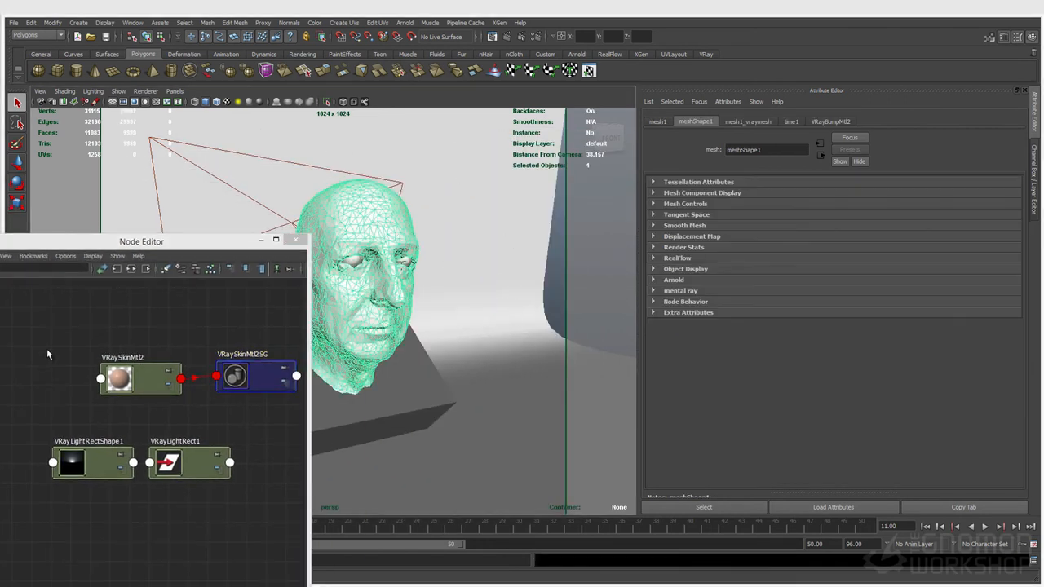
pyautogui.moveTo(137, 381); pyautogui.dragTo(135, 355, button='right')
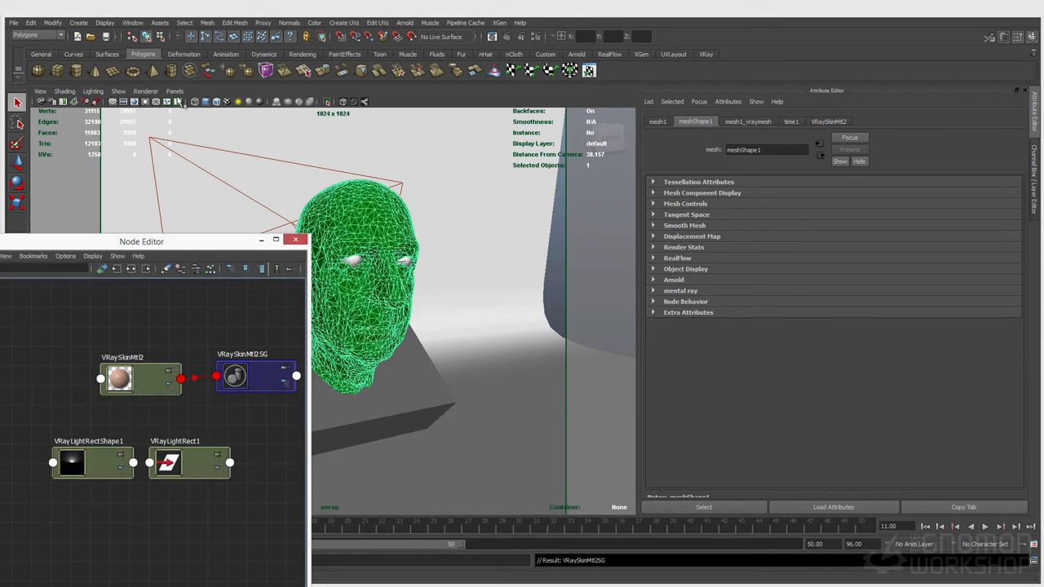
pyautogui.click(174, 91)
pyautogui.moveTo(191, 102)
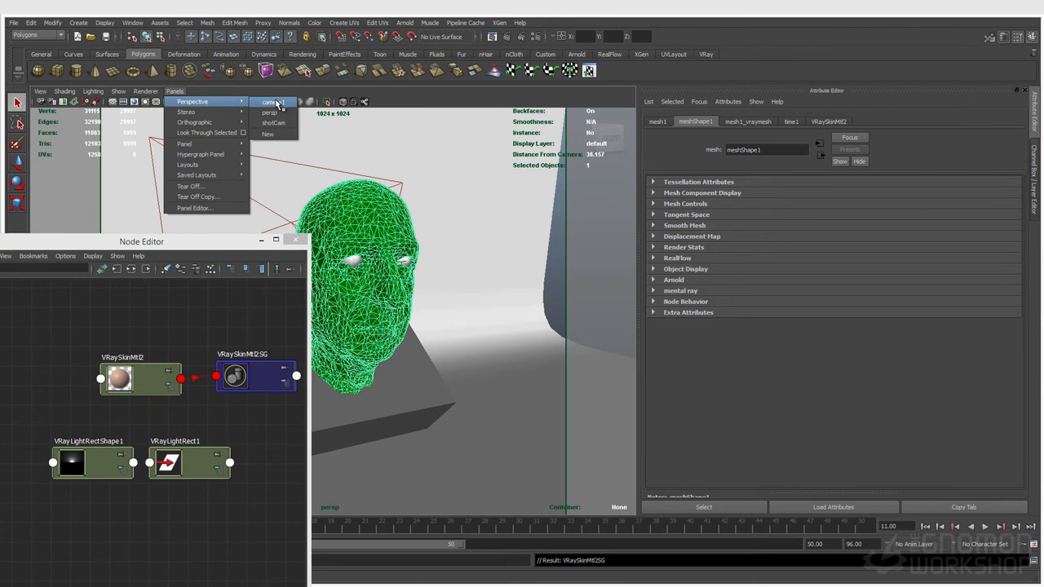
pyautogui.click(273, 122)
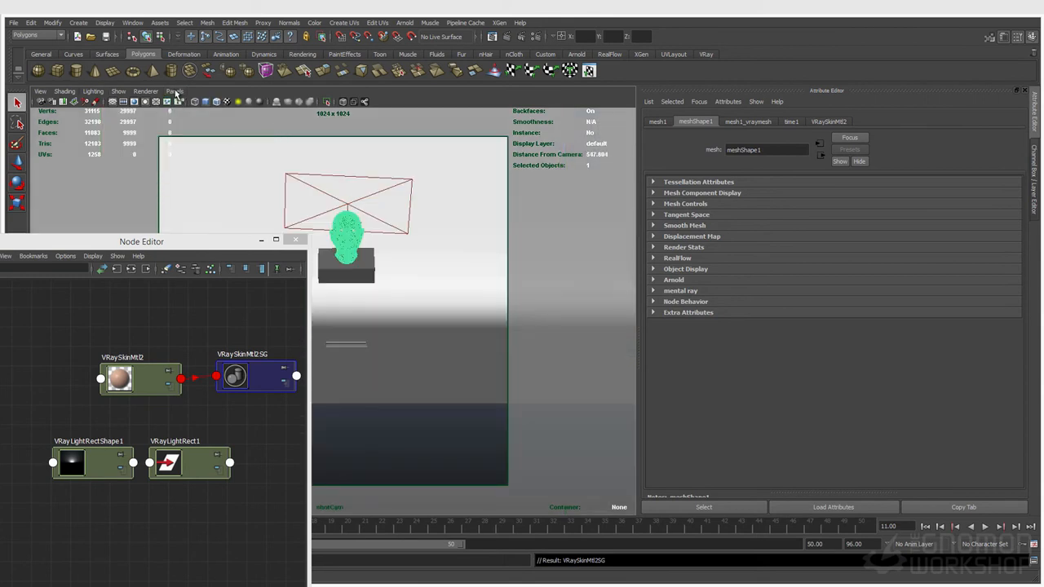
# Step: Switch the viewport back to the persp camera and bring up Render Settings
pyautogui.click(174, 91)
pyautogui.moveTo(189, 101)
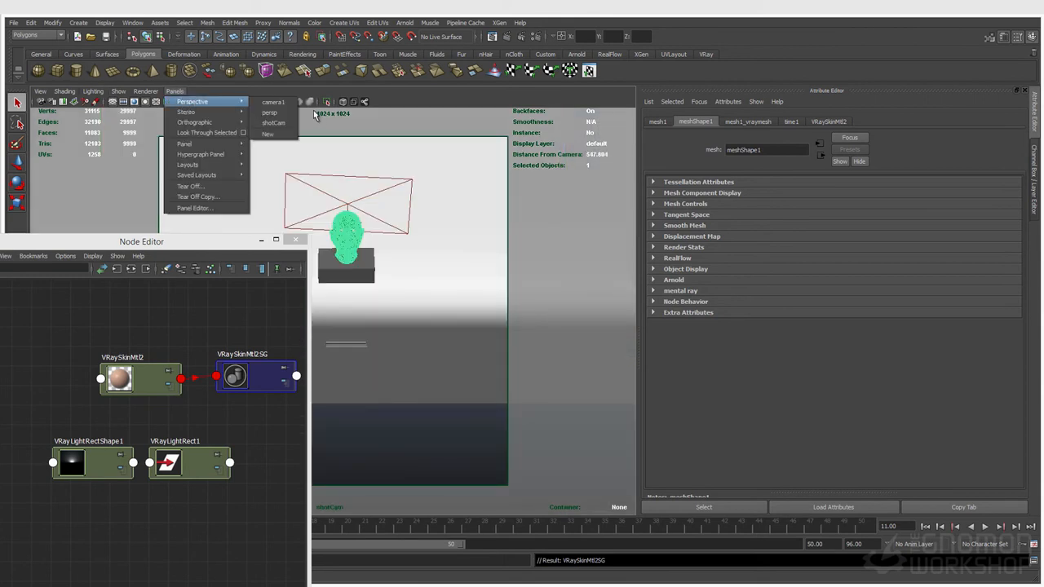
pyautogui.click(268, 112)
pyautogui.click(532, 36)
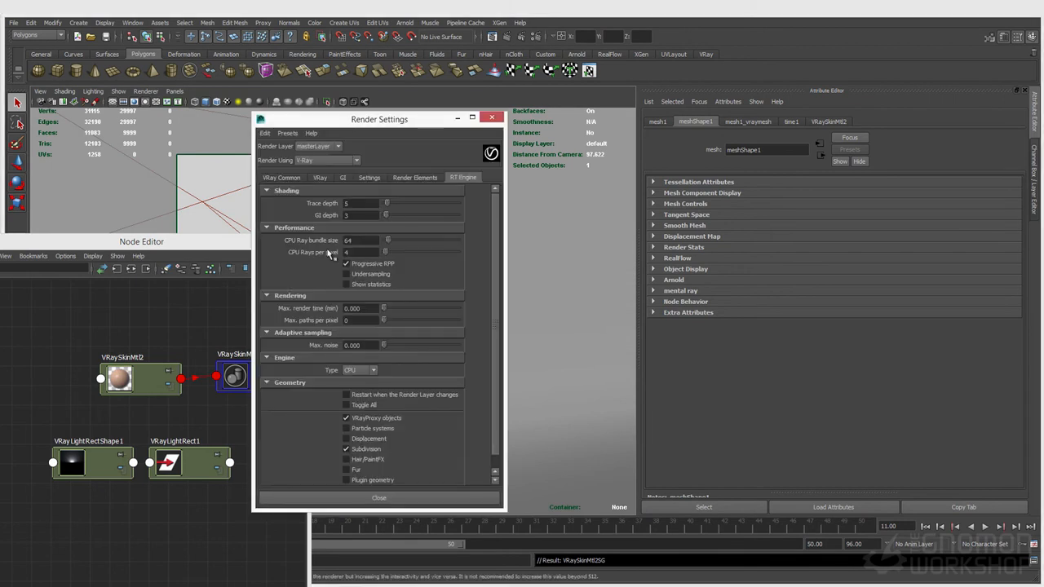
# Step: Uncheck Depth of Field under Camera in the VRay tab, then close Render Settings
pyautogui.click(282, 176)
pyautogui.click(319, 177)
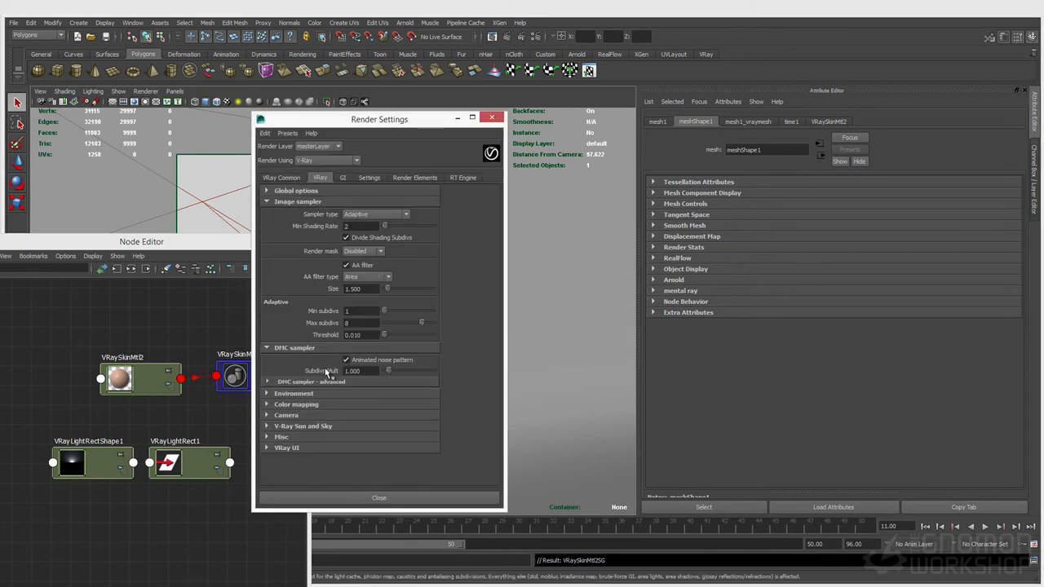
pyautogui.click(287, 415)
pyautogui.scroll(-3, 383, 449)
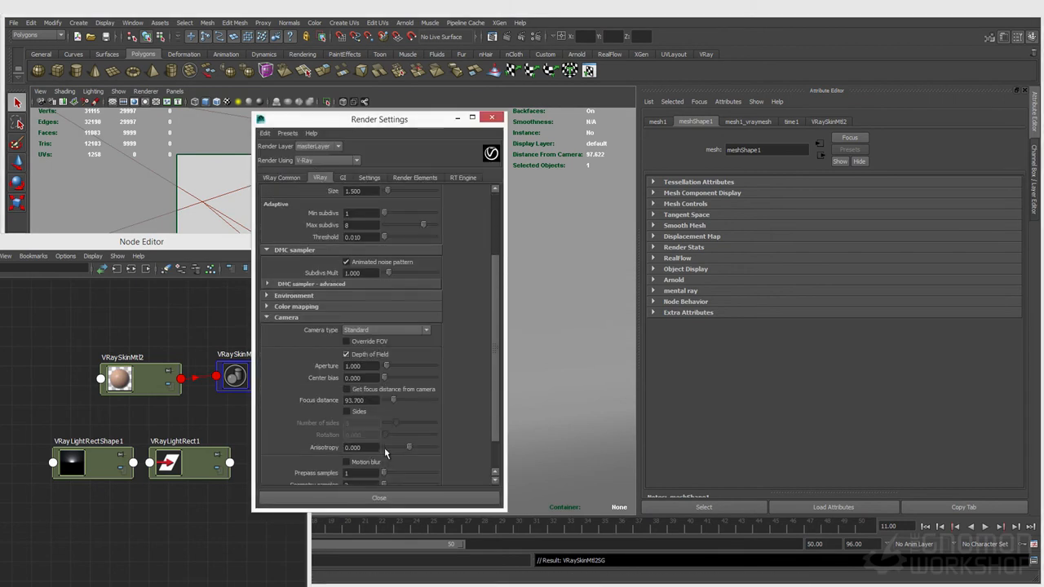
pyautogui.click(368, 354)
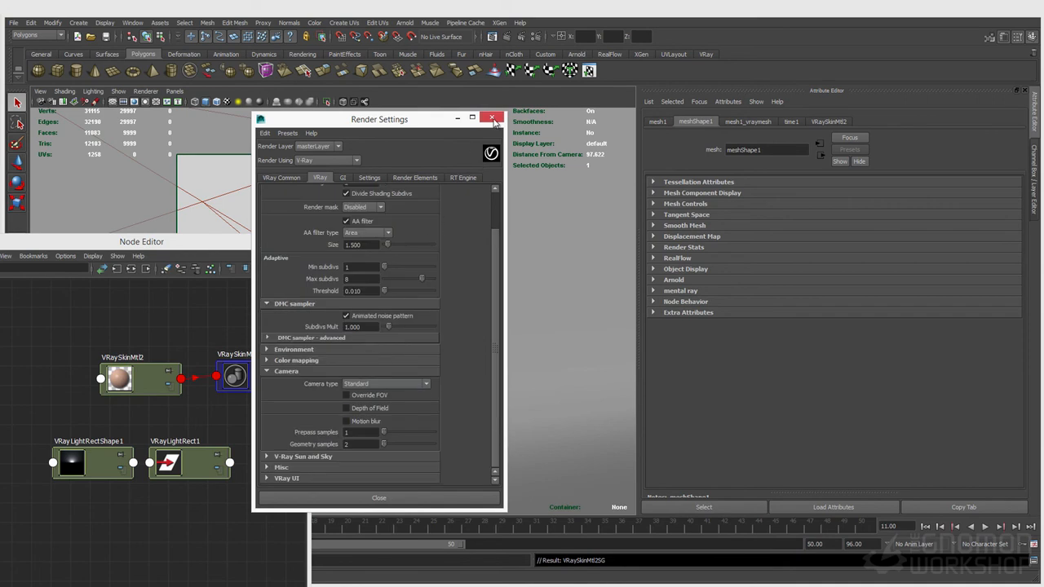
pyautogui.click(492, 118)
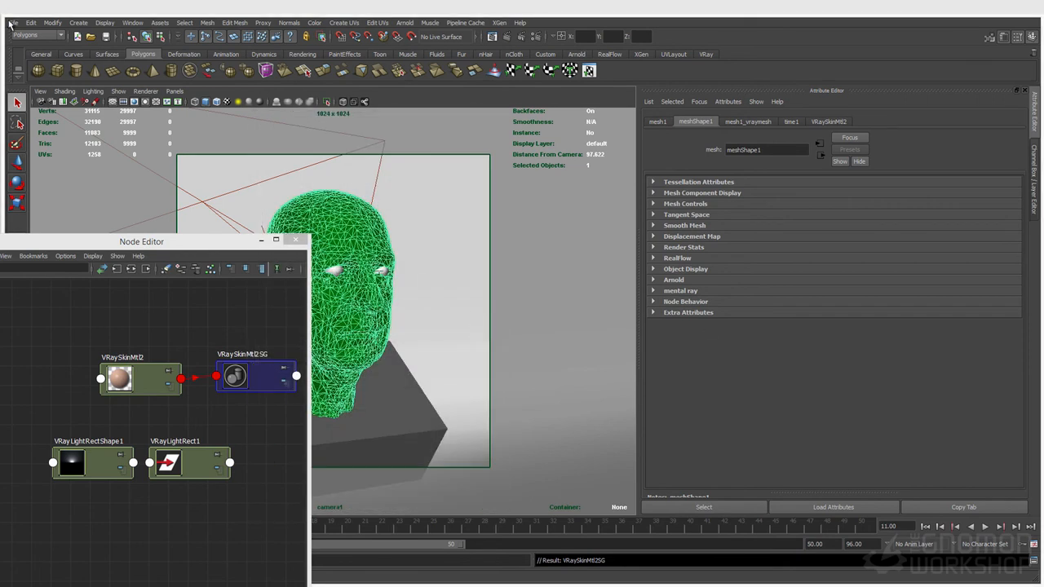
# Step: Save the scene as ch_skin_v001.mb, close the Node Editor, and start a V-Ray IPR render
pyautogui.hotkey('ctrl', 's')
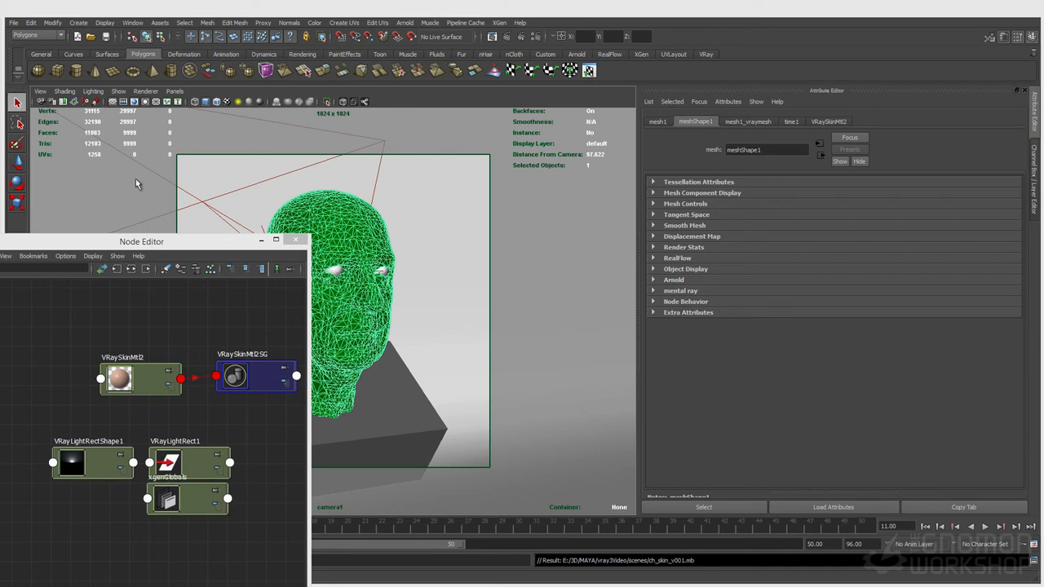
pyautogui.click(295, 240)
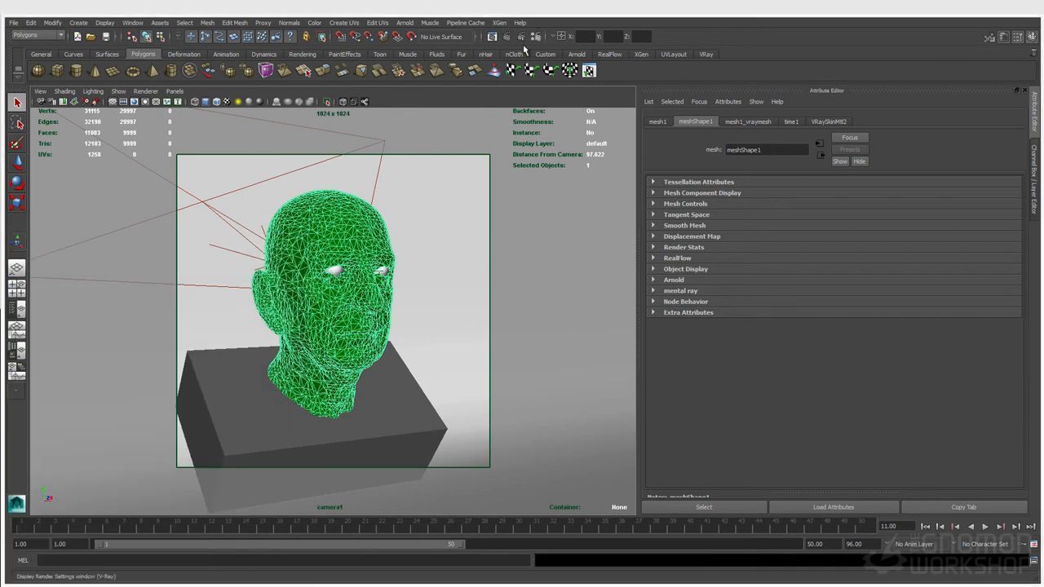
pyautogui.click(521, 38)
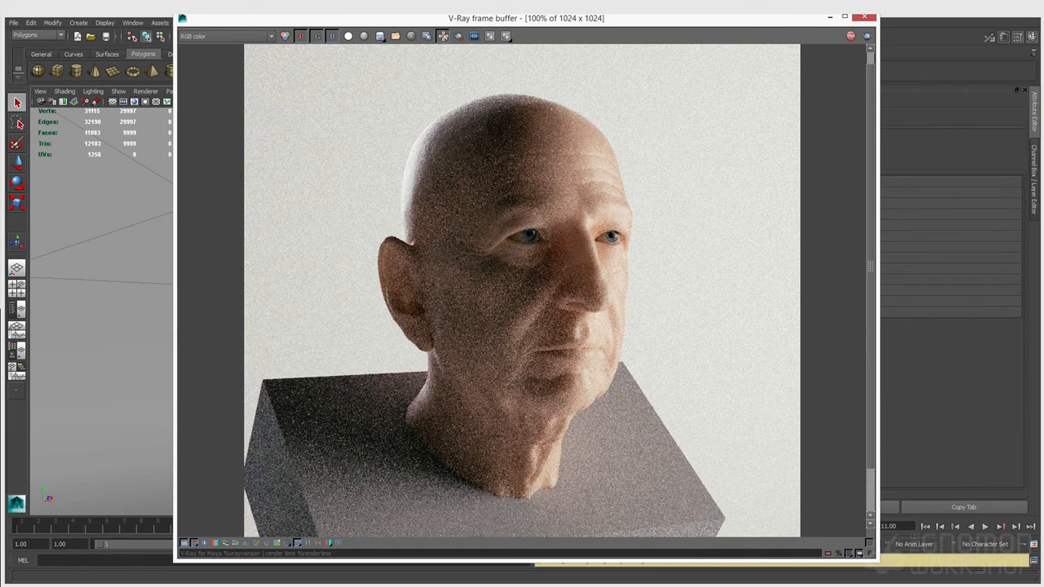
# Step: Move and narrow the V-Ray frame buffer beside the VRaySkinMtl2 settings in the Attribute Editor
pyautogui.moveTo(337, 22); pyautogui.dragTo(253, 20)
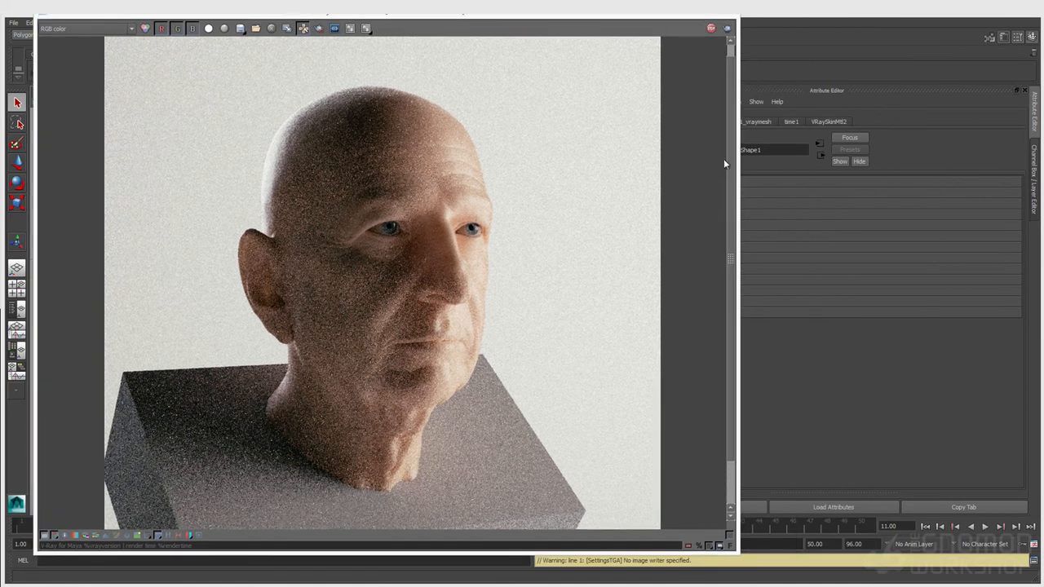
pyautogui.moveTo(736, 163); pyautogui.dragTo(671, 161)
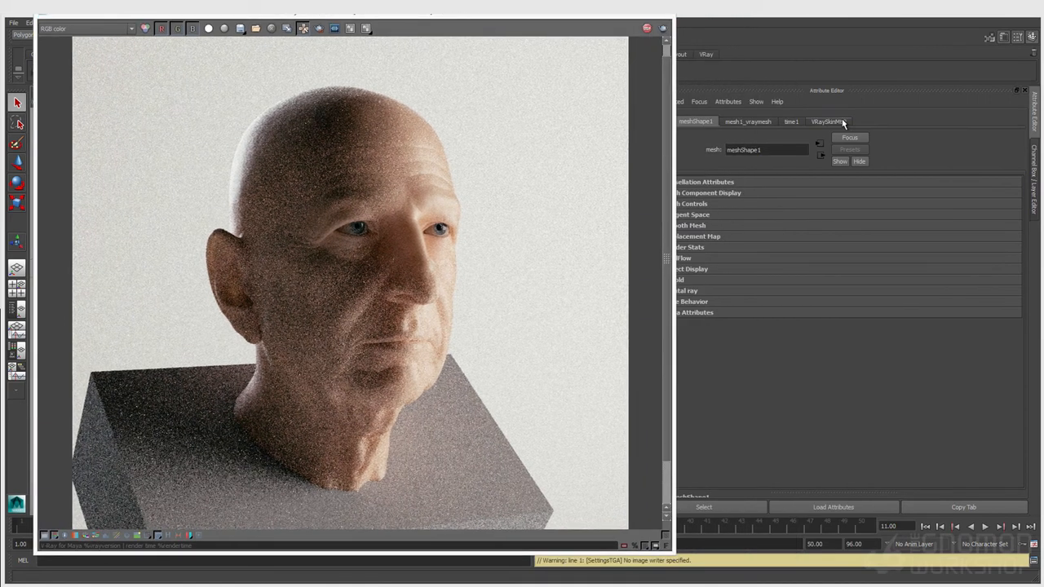
pyautogui.click(830, 121)
pyautogui.scroll(2, 723, 303)
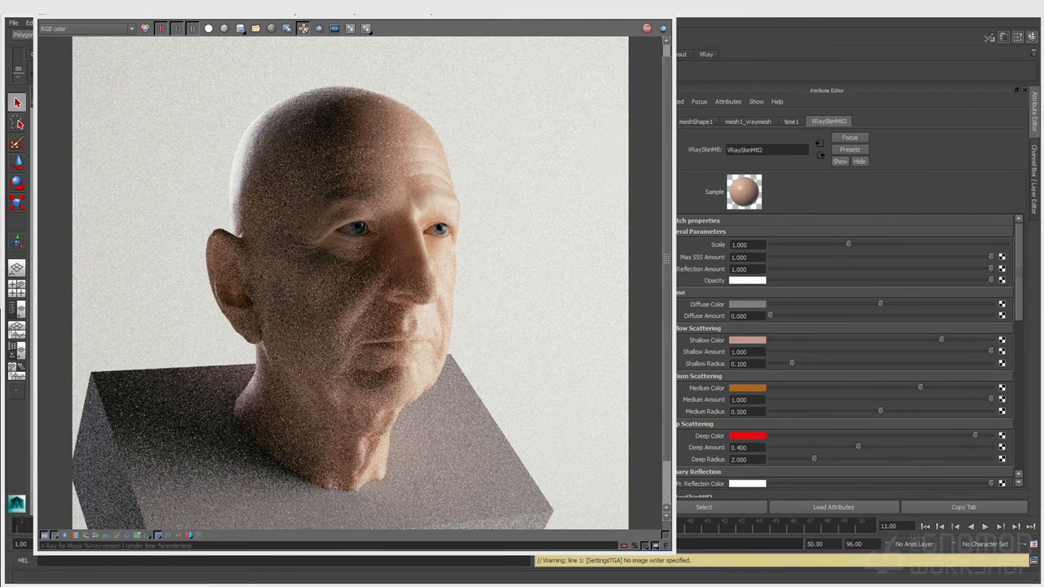
pyautogui.moveTo(674, 304); pyautogui.dragTo(652, 303)
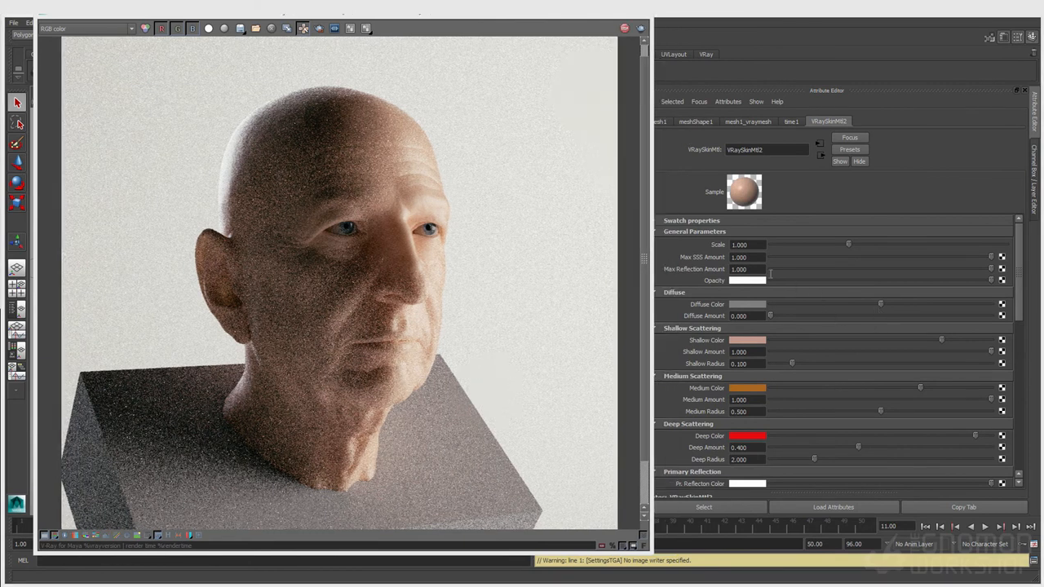
# Step: Review VRaySkinMtl2 fields from Scale and Max Reflection Amount to Deep Amount 0.400, Deep Radius 2.000
pyautogui.click(749, 247)
pyautogui.press('Tab')
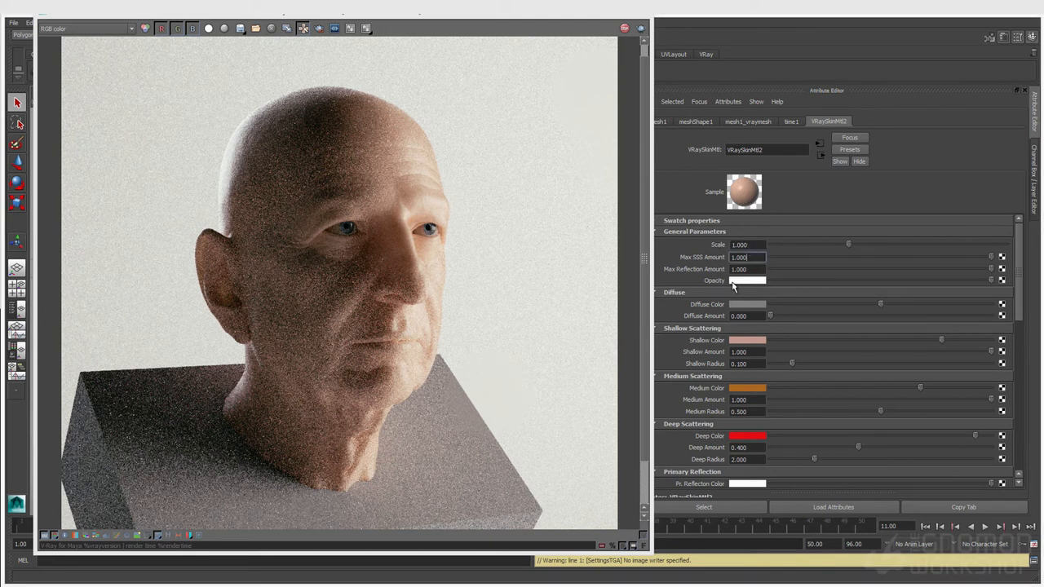
pyautogui.press('Tab')
pyautogui.scroll(-2, 738, 366)
pyautogui.scroll(-5, 738, 365)
pyautogui.scroll(5, 726, 310)
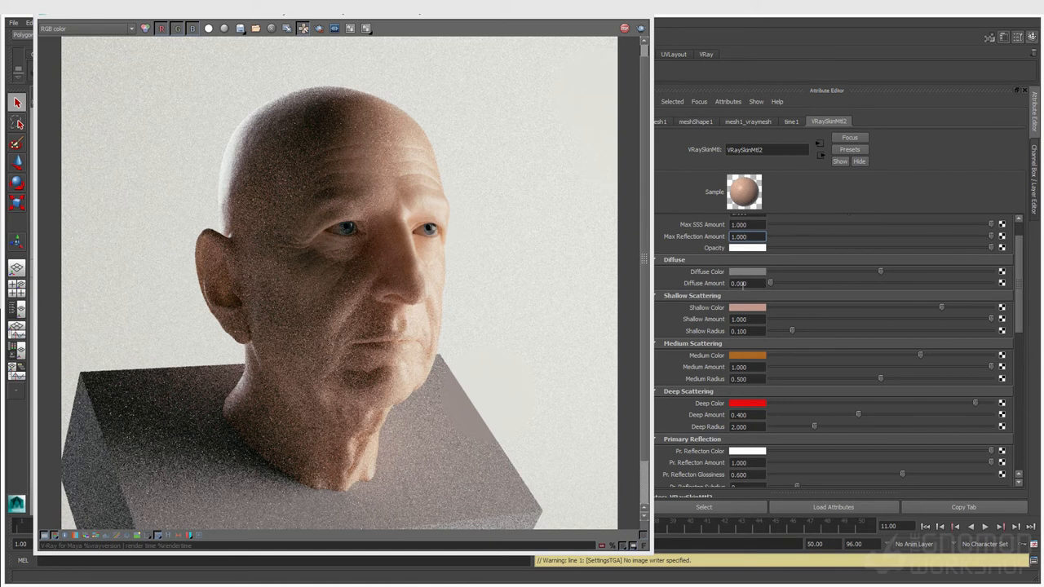
# Step: Draw a render region over the forehead and raise Diffuse Amount to 1.000
pyautogui.moveTo(318, 140); pyautogui.dragTo(444, 204)
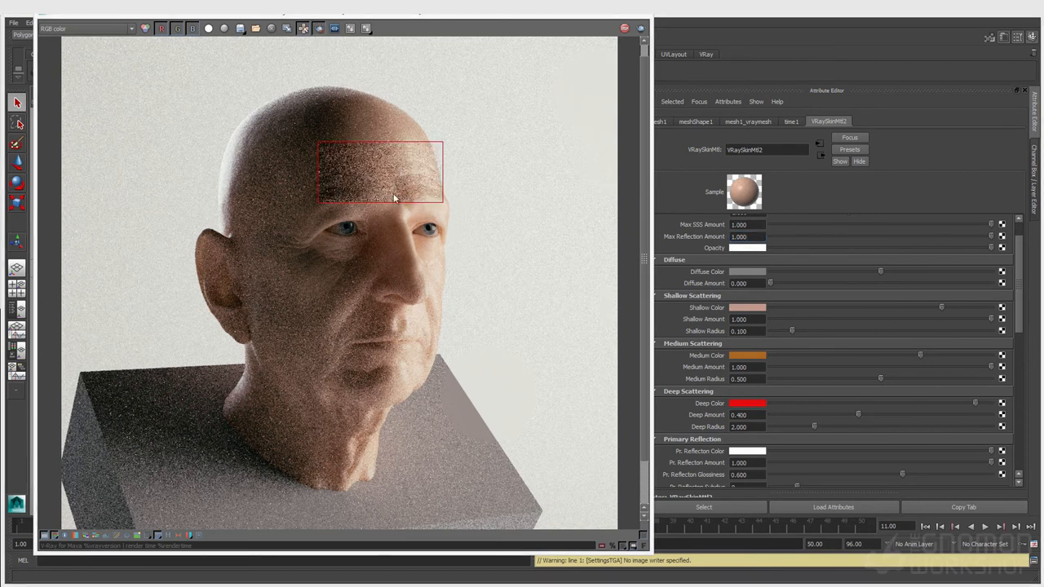
pyautogui.moveTo(772, 282); pyautogui.dragTo(821, 283)
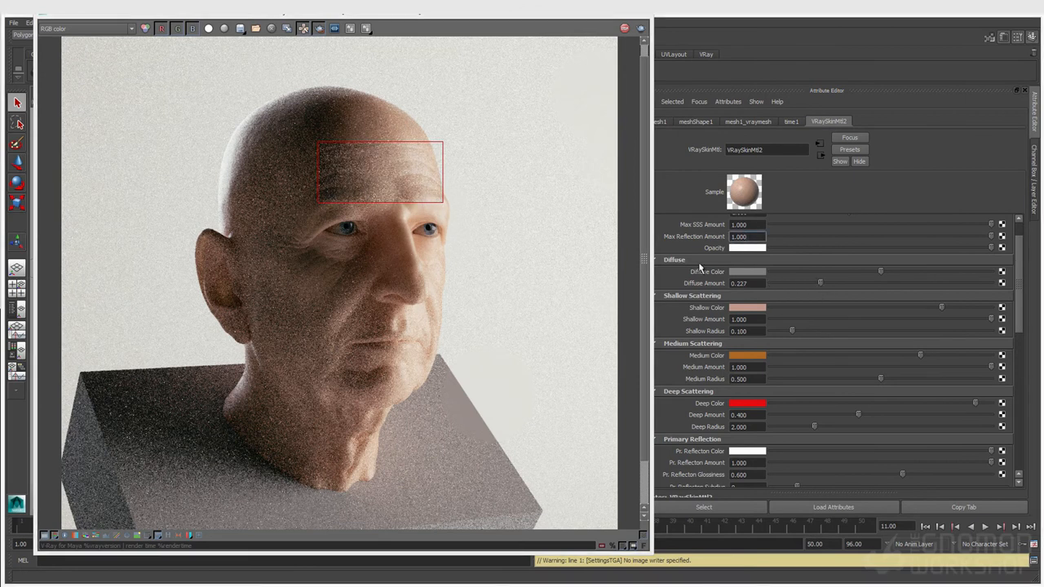
pyautogui.moveTo(821, 284); pyautogui.dragTo(908, 284)
pyautogui.moveTo(981, 284); pyautogui.dragTo(1033, 287)
# Step: Redraw the render region from the left ear down to the chin and lower the frame buffer
pyautogui.moveTo(256, 120); pyautogui.dragTo(328, 210)
pyautogui.moveTo(205, 212); pyautogui.dragTo(326, 383)
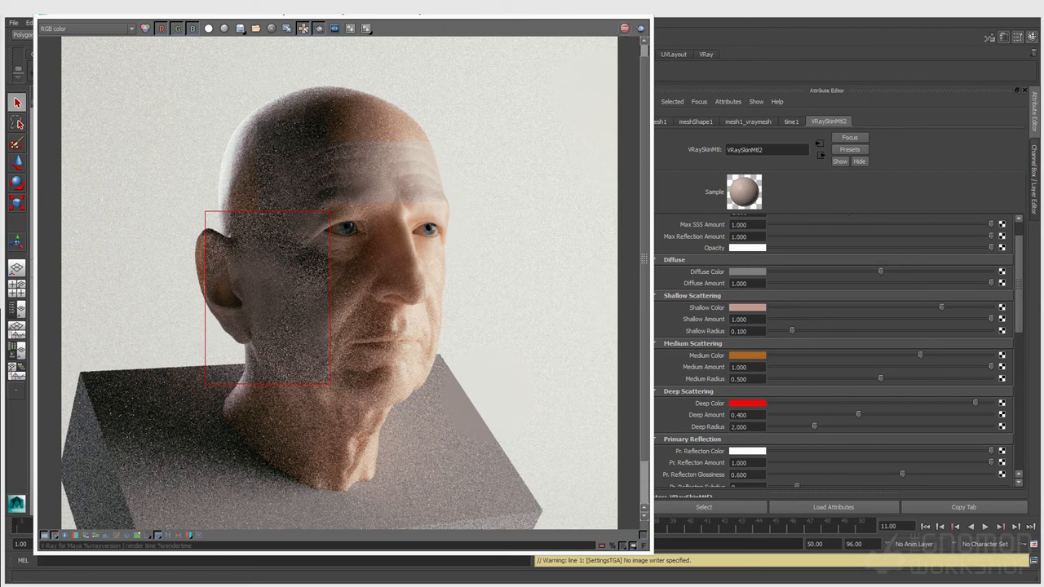
pyautogui.moveTo(538, 16); pyautogui.dragTo(538, 64)
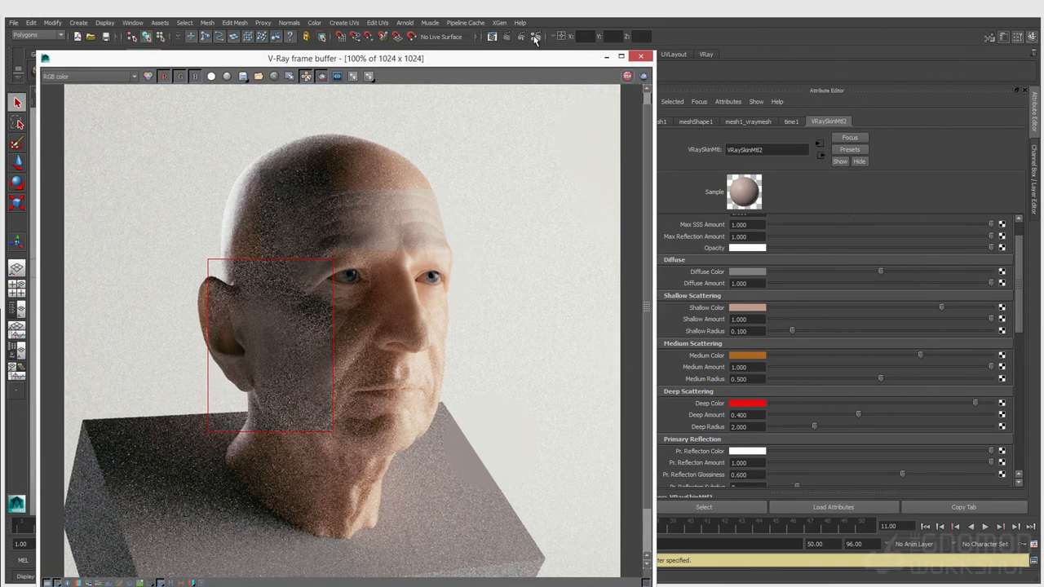
# Step: Inspect the existing Reflection, Refraction and Specular elements in the Render Elements tab
pyautogui.click(535, 38)
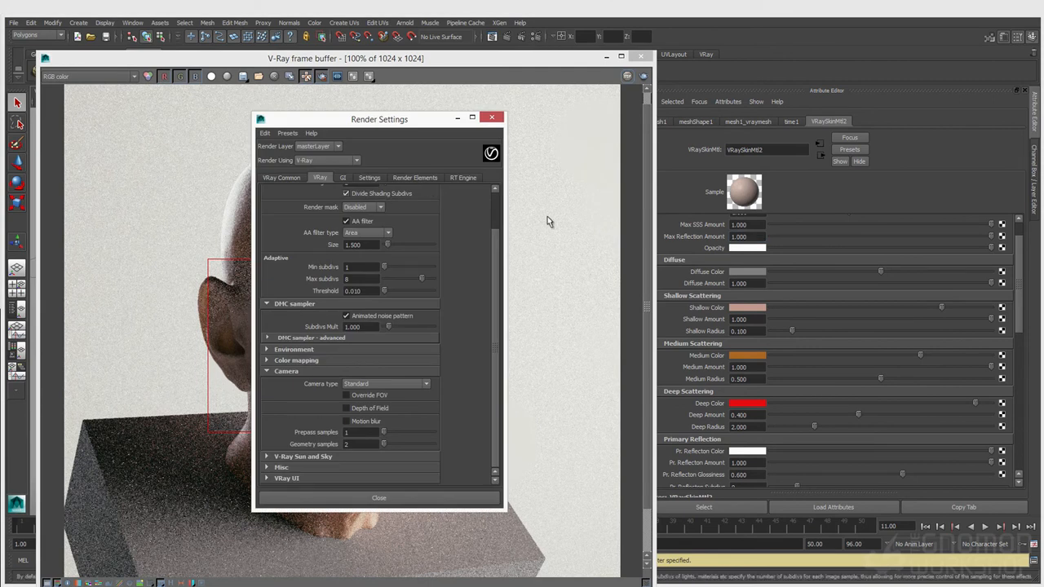
pyautogui.click(414, 177)
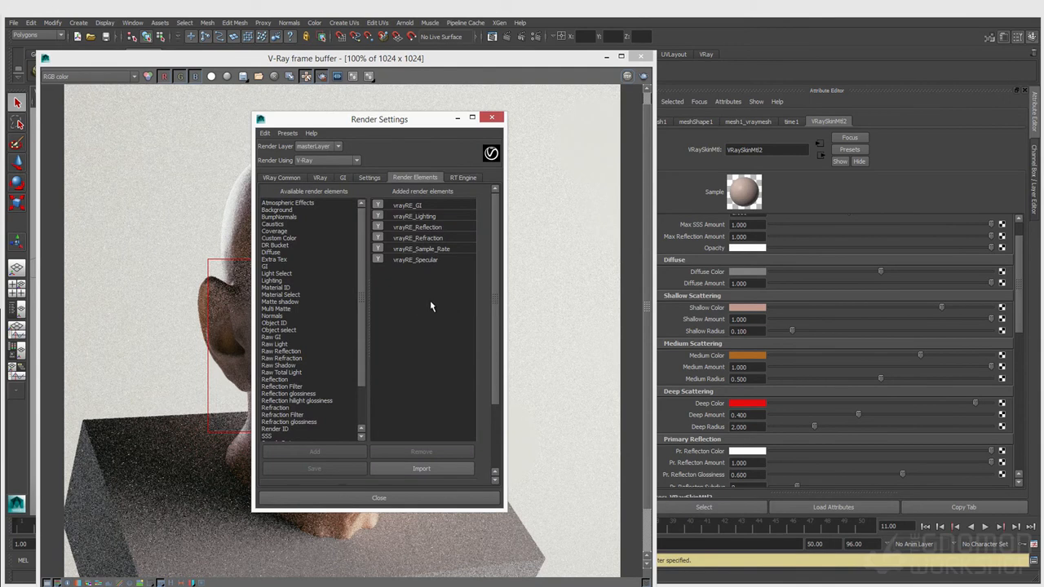
pyautogui.moveTo(494, 391); pyautogui.dragTo(497, 408)
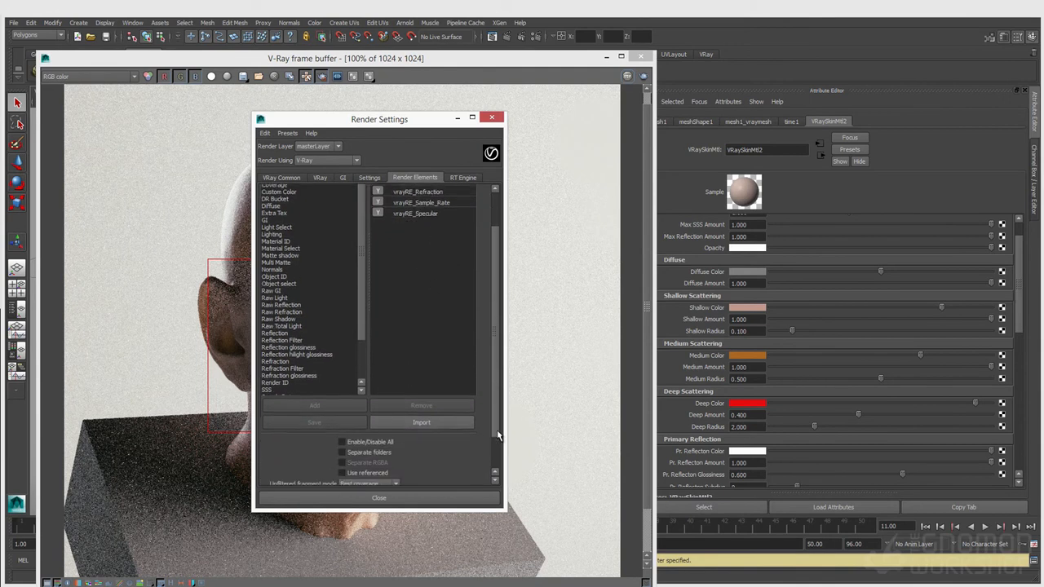
pyautogui.scroll(1, 484, 385)
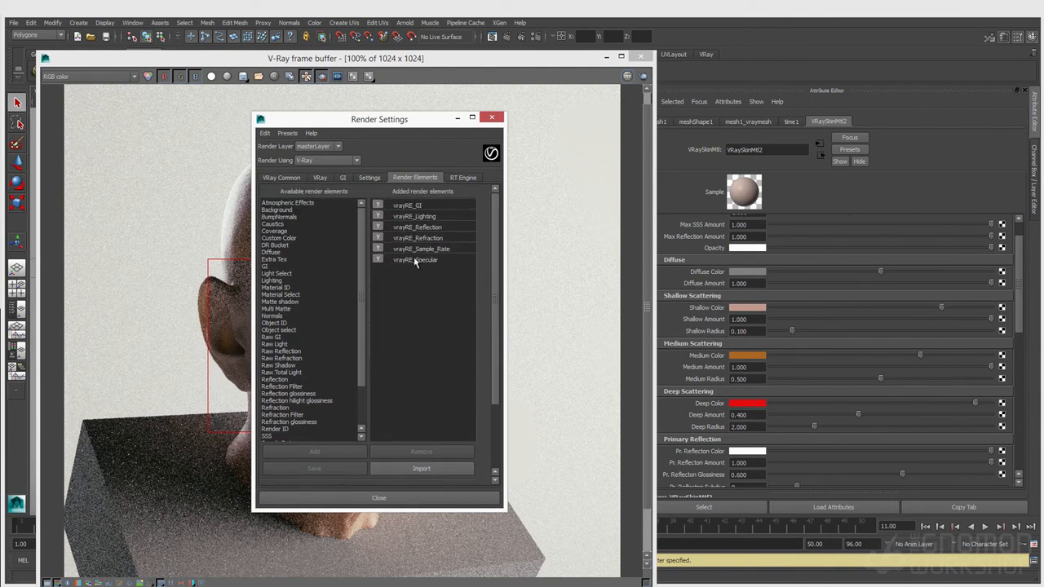
pyautogui.scroll(-3, 361, 261)
pyautogui.click(432, 227)
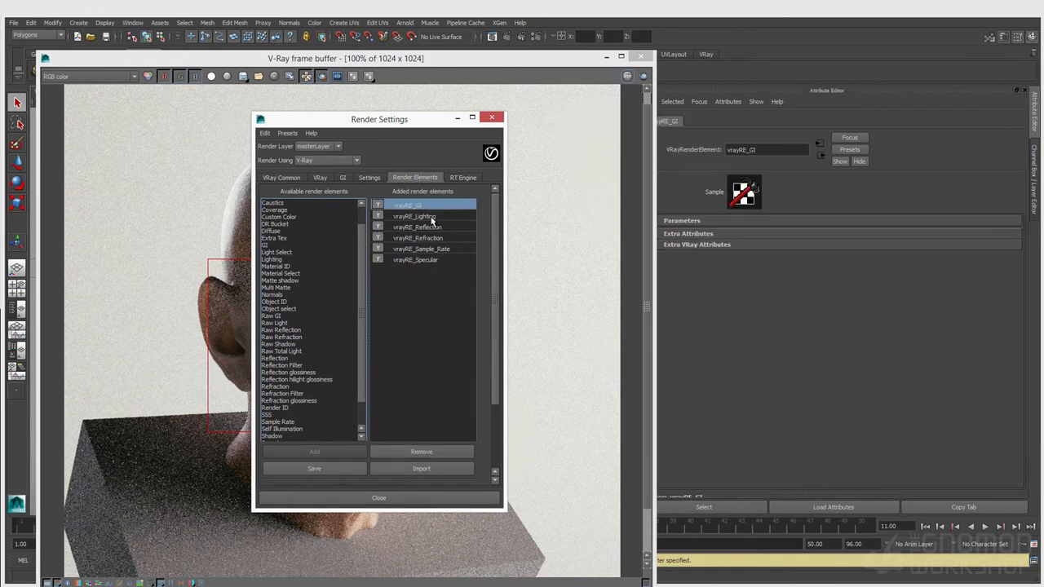
pyautogui.click(441, 237)
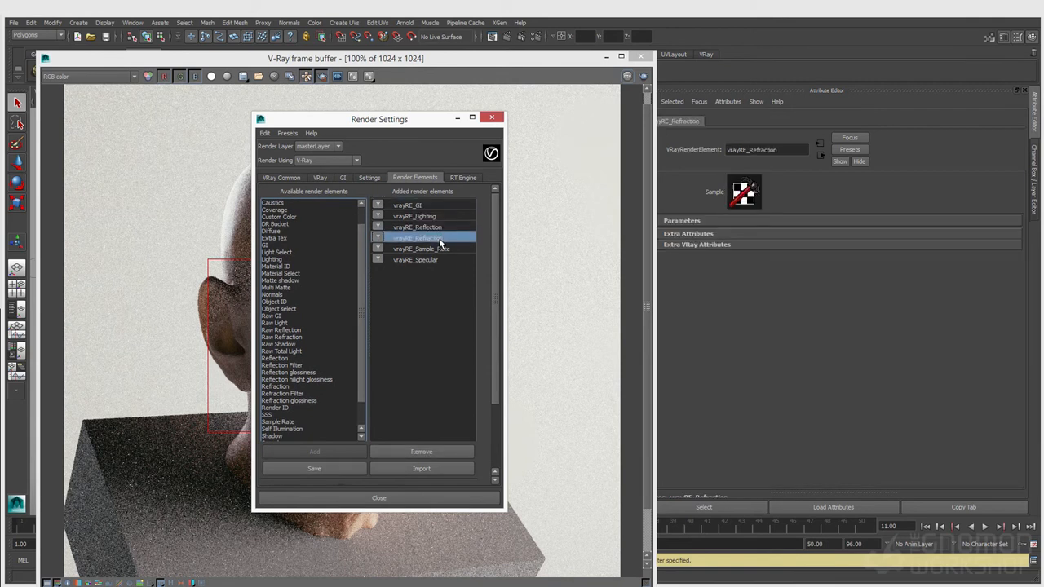
pyautogui.click(434, 260)
pyautogui.scroll(-2, 346, 310)
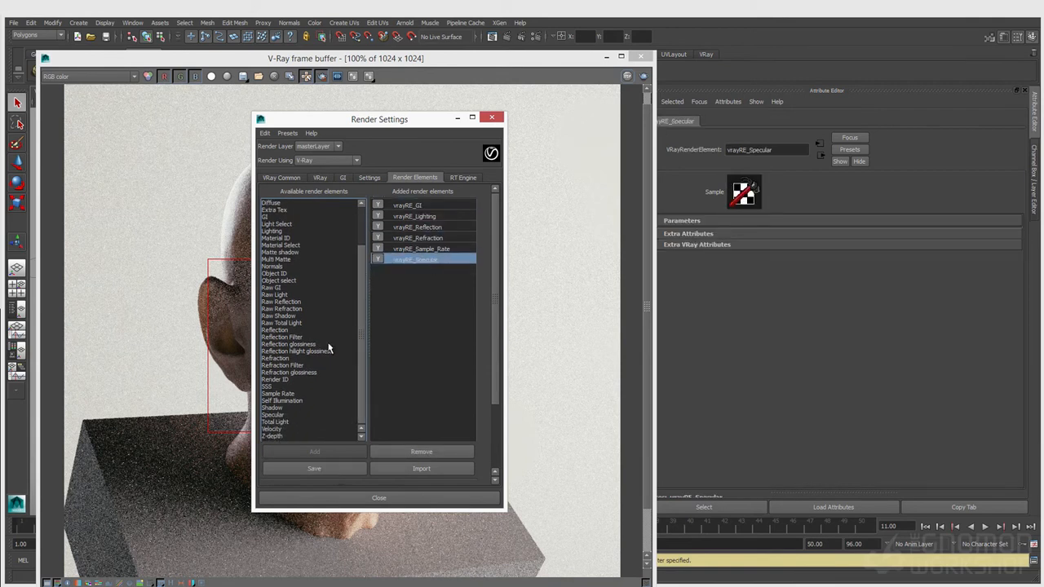
# Step: Add the SSS render element, close Render Settings, and move the render window aside
pyautogui.click(275, 386)
pyautogui.click(314, 451)
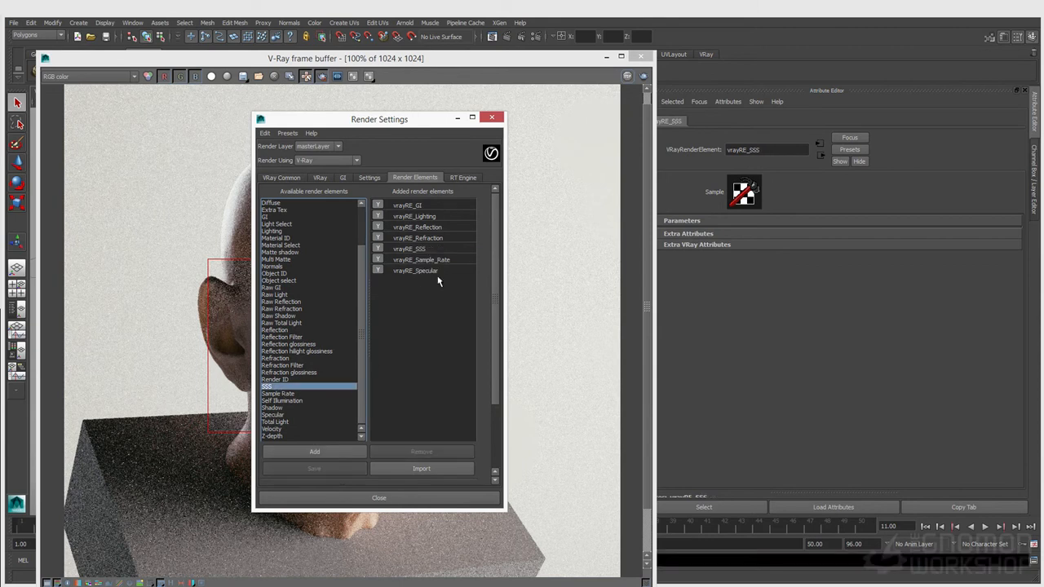
pyautogui.click(491, 118)
pyautogui.moveTo(413, 64); pyautogui.dragTo(503, 220)
# Step: Restart the interactive V-Ray render and render only a region around the ear
pyautogui.click(459, 198)
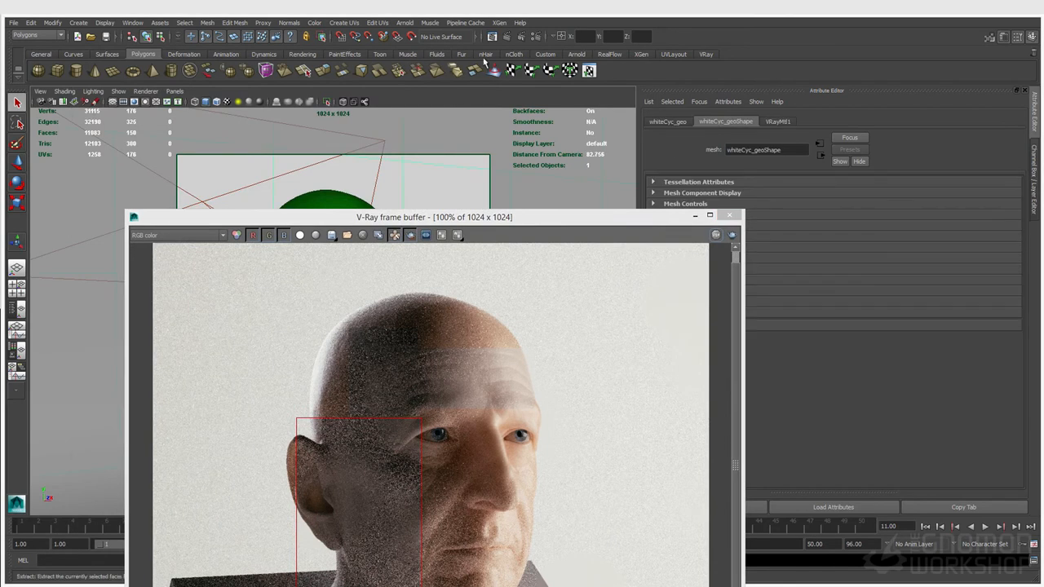
pyautogui.click(521, 37)
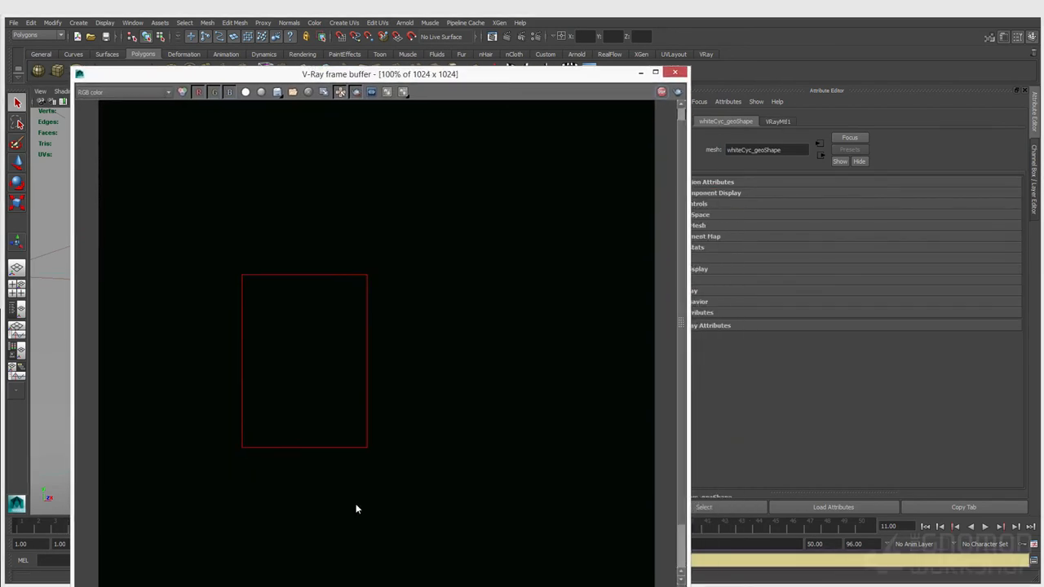
pyautogui.moveTo(344, 586); pyautogui.dragTo(366, 581)
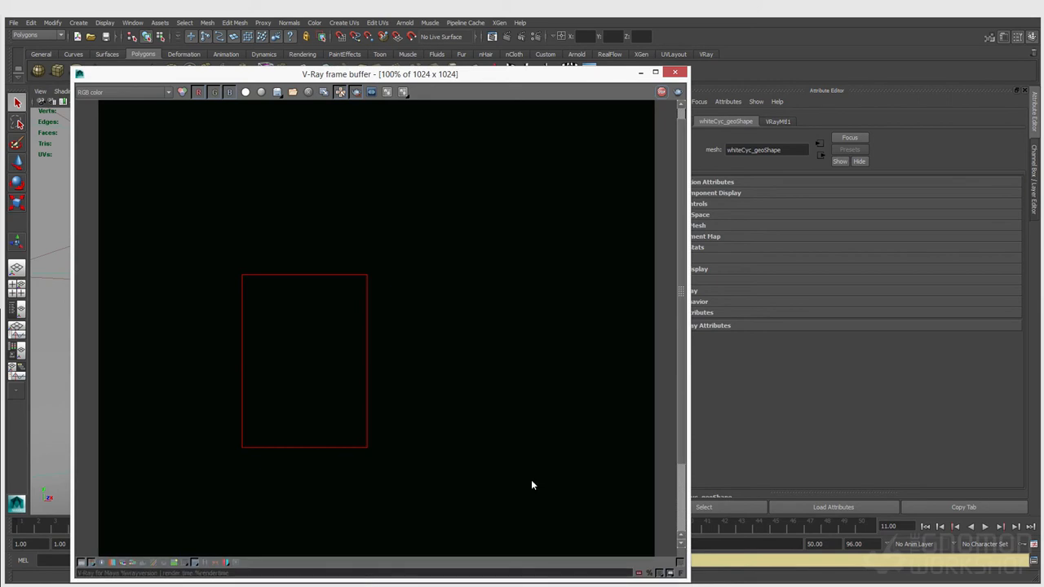
pyautogui.moveTo(199, 255); pyautogui.dragTo(378, 432)
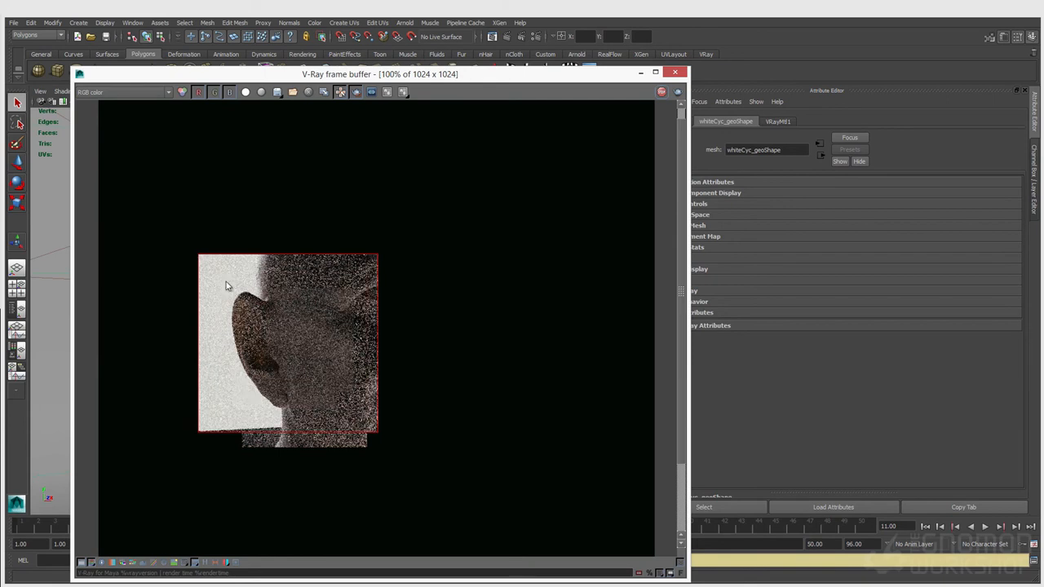
# Step: View the SSS pass, then the lighting pass, with the render region widened to the whole head
pyautogui.click(143, 92)
pyautogui.click(99, 159)
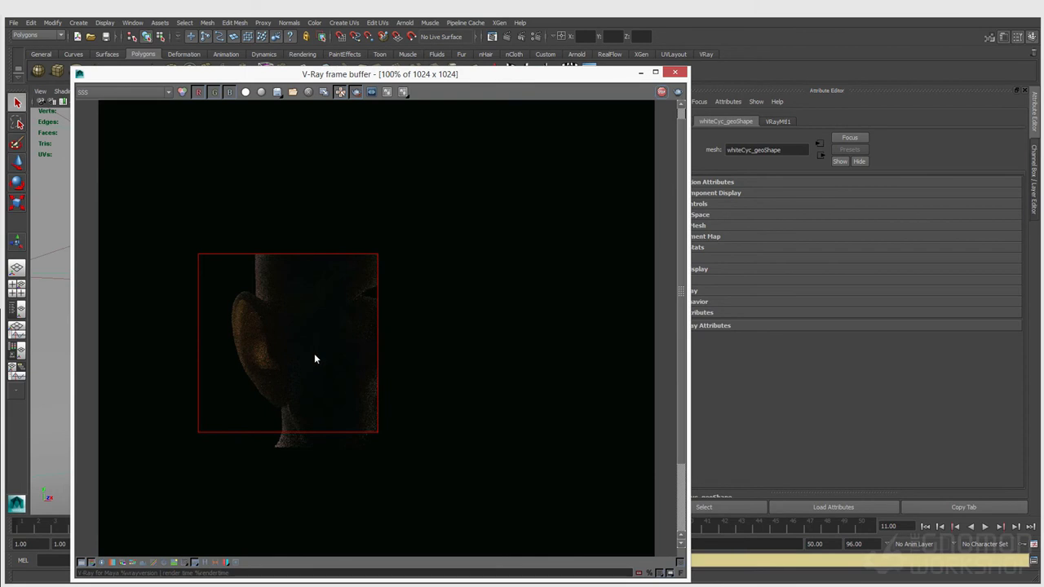
pyautogui.click(115, 93)
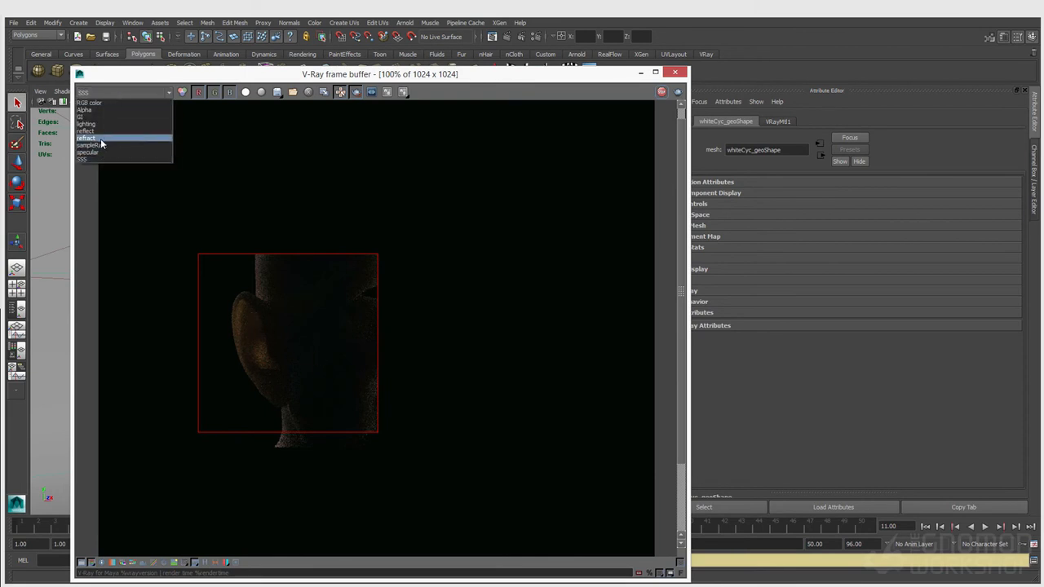
pyautogui.click(97, 124)
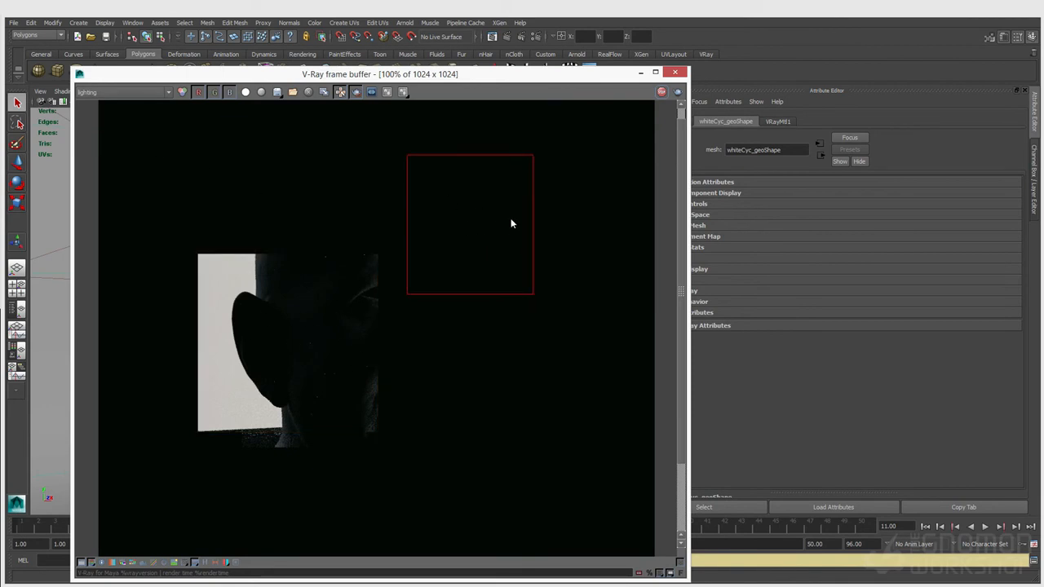
pyautogui.moveTo(567, 145); pyautogui.dragTo(127, 543)
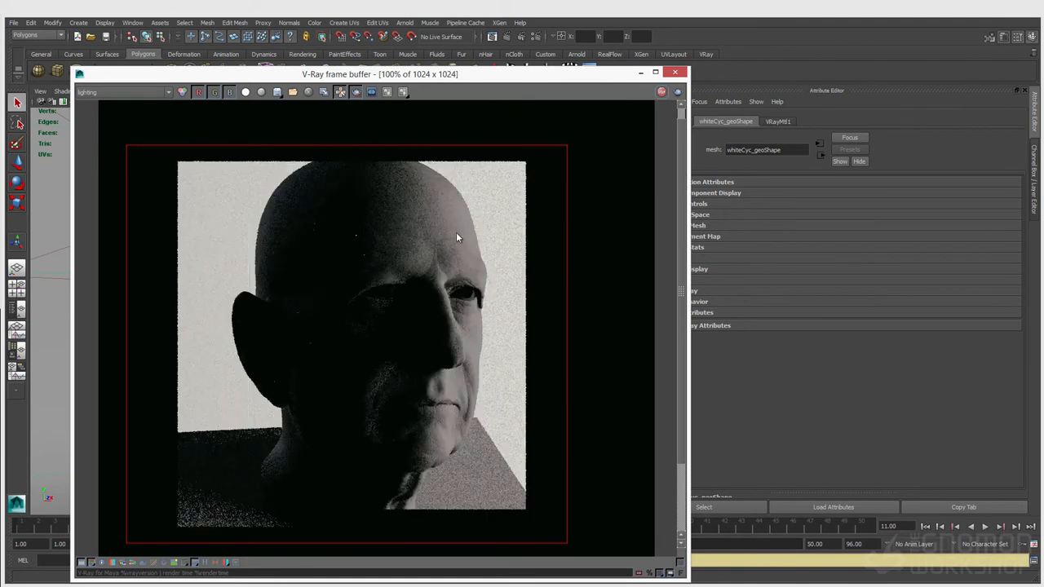
pyautogui.moveTo(253, 73); pyautogui.dragTo(577, 63)
# Step: Switch the viewport to wireframe and compare the SSS pass at Diffuse Amount 0.490 and full
pyautogui.press('4')
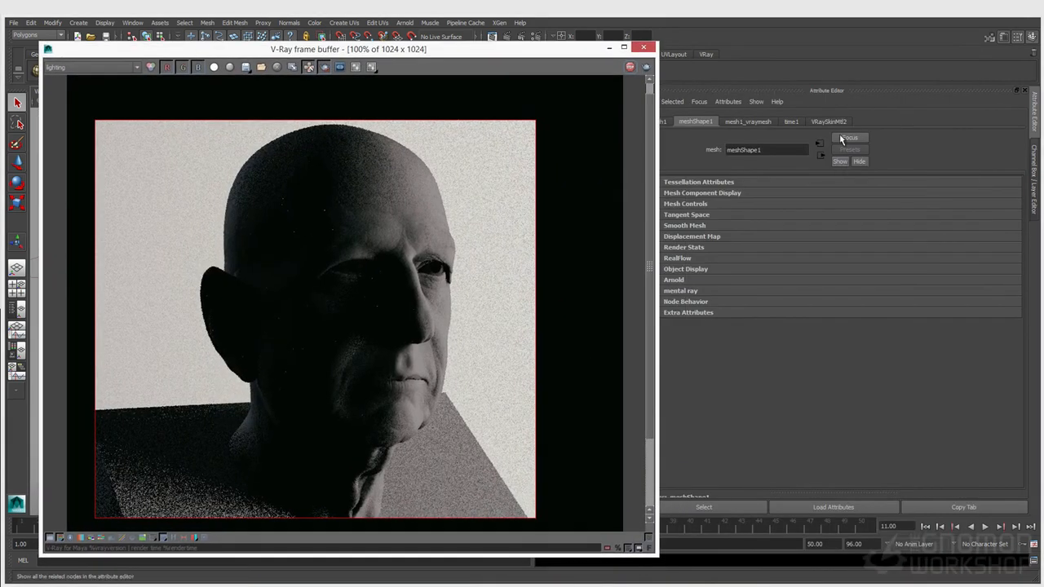
pyautogui.click(838, 134)
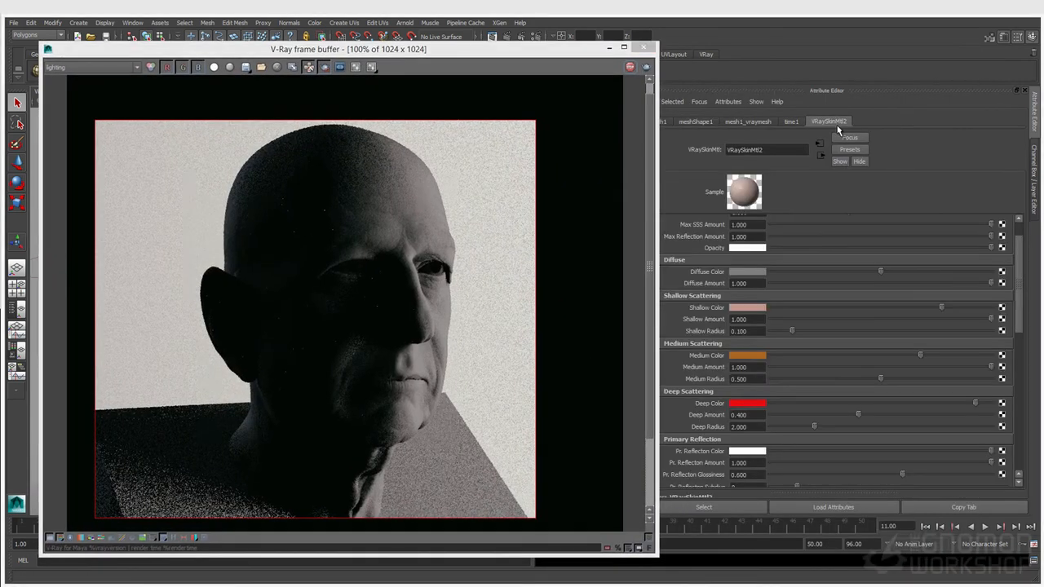
pyautogui.moveTo(998, 290); pyautogui.dragTo(880, 290)
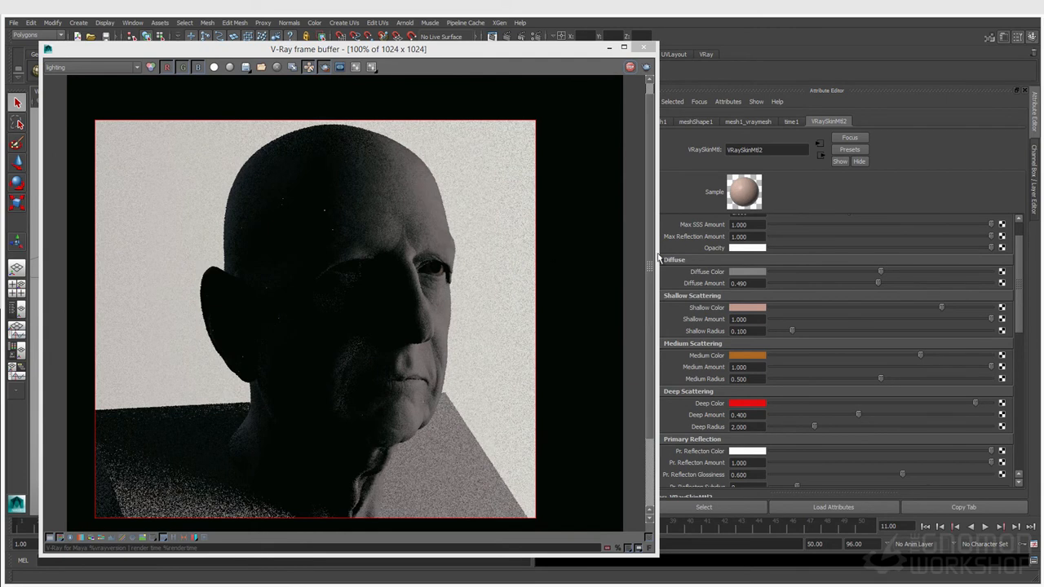
pyautogui.click(74, 68)
pyautogui.click(74, 136)
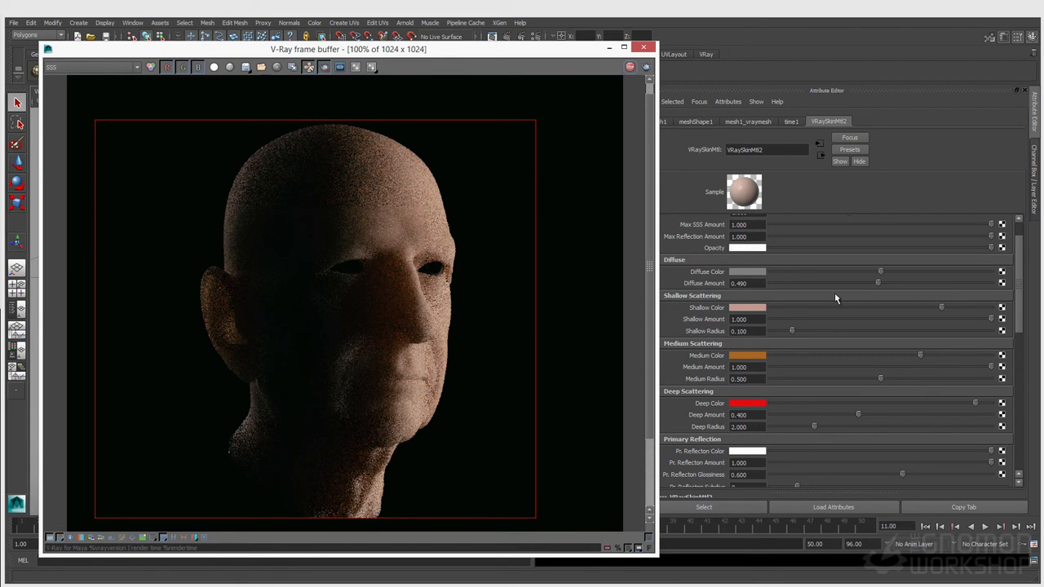
pyautogui.moveTo(879, 283); pyautogui.dragTo(1003, 294)
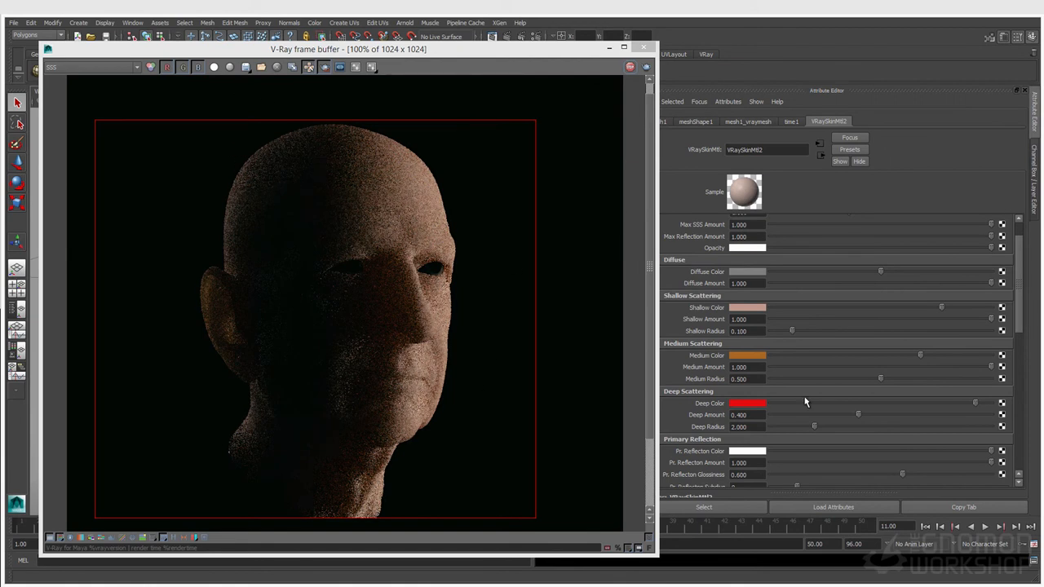
# Step: Test a lower Max SSS Amount, view the RGB colour render, then set Max SSS 1 and Diffuse 0
pyautogui.scroll(1, 803, 397)
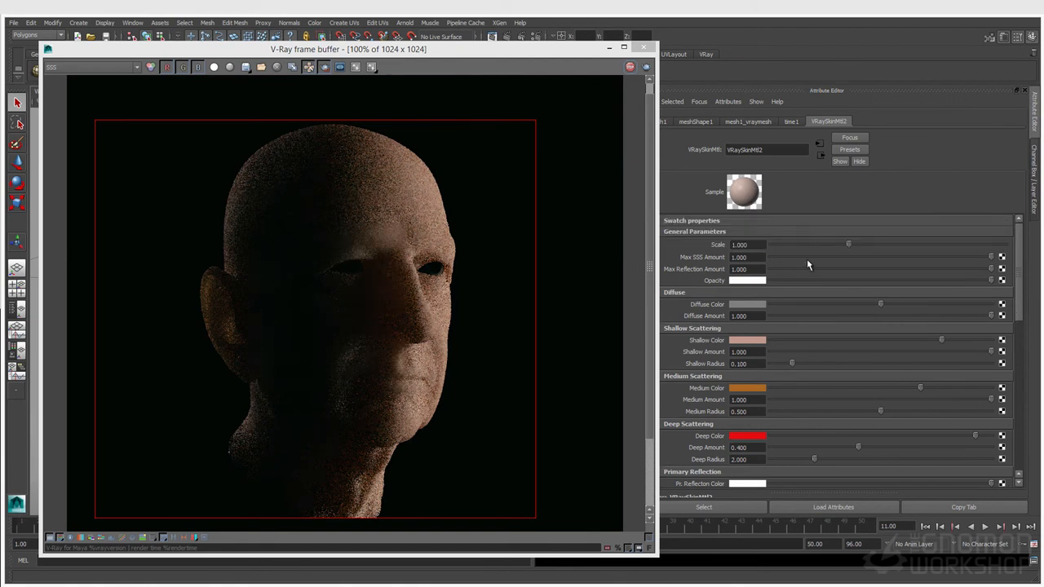
pyautogui.moveTo(990, 258); pyautogui.dragTo(945, 263)
pyautogui.moveTo(880, 263); pyautogui.dragTo(790, 259)
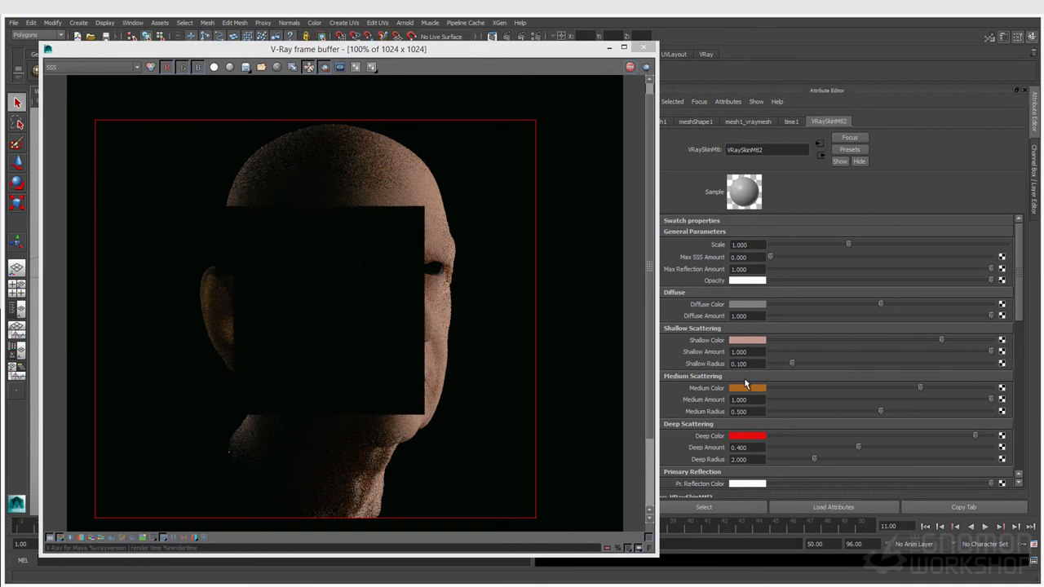
pyautogui.click(105, 66)
pyautogui.click(100, 78)
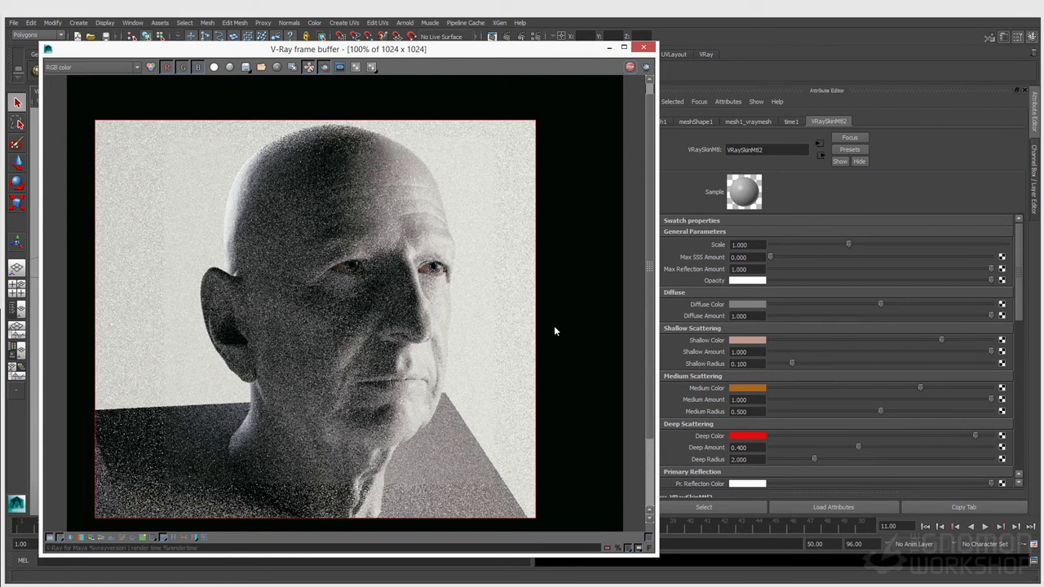
pyautogui.moveTo(769, 256); pyautogui.dragTo(771, 257)
pyautogui.moveTo(856, 257); pyautogui.dragTo(991, 269)
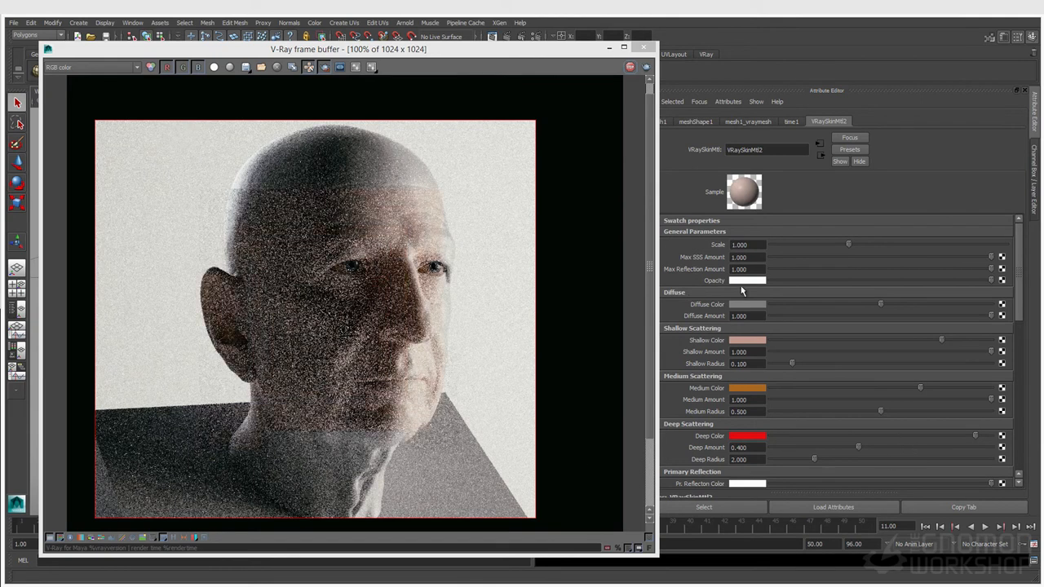
pyautogui.moveTo(991, 315); pyautogui.dragTo(726, 330)
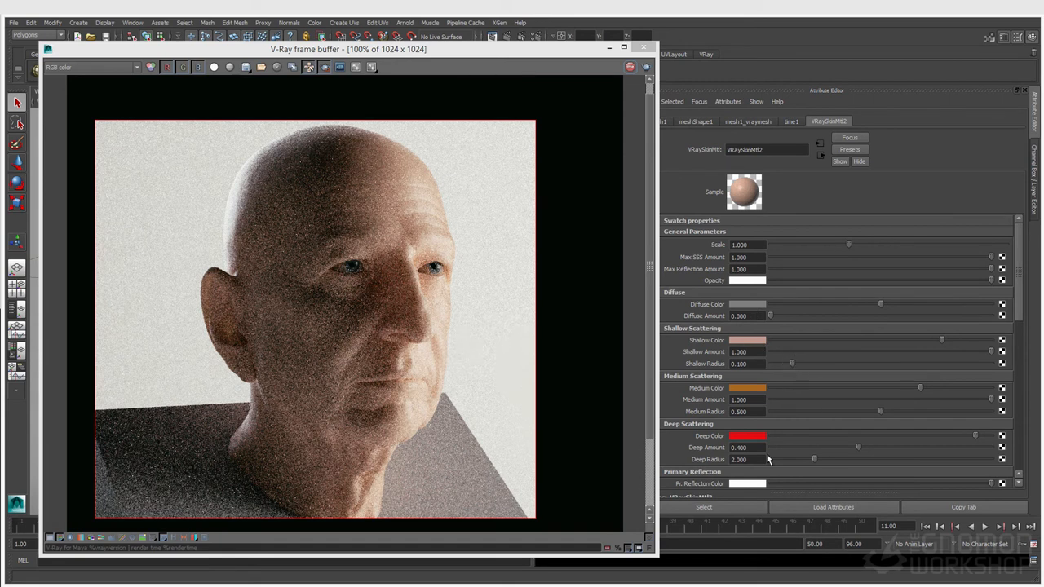
# Step: Set Shallow Amount, Medium Amount and Max Reflection Amount to 0 on the skin material
pyautogui.scroll(-2, 717, 461)
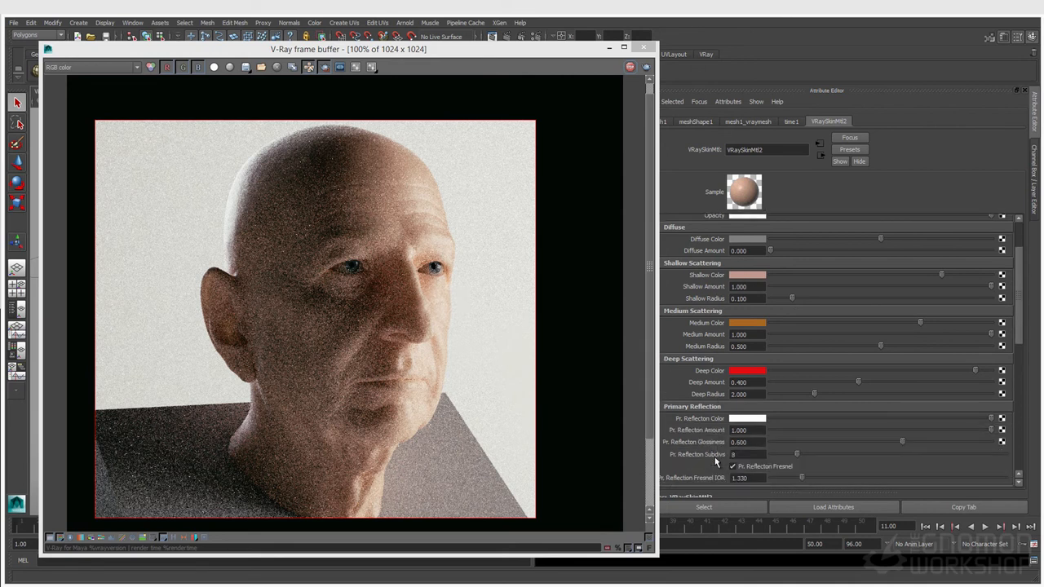
pyautogui.scroll(2, 718, 448)
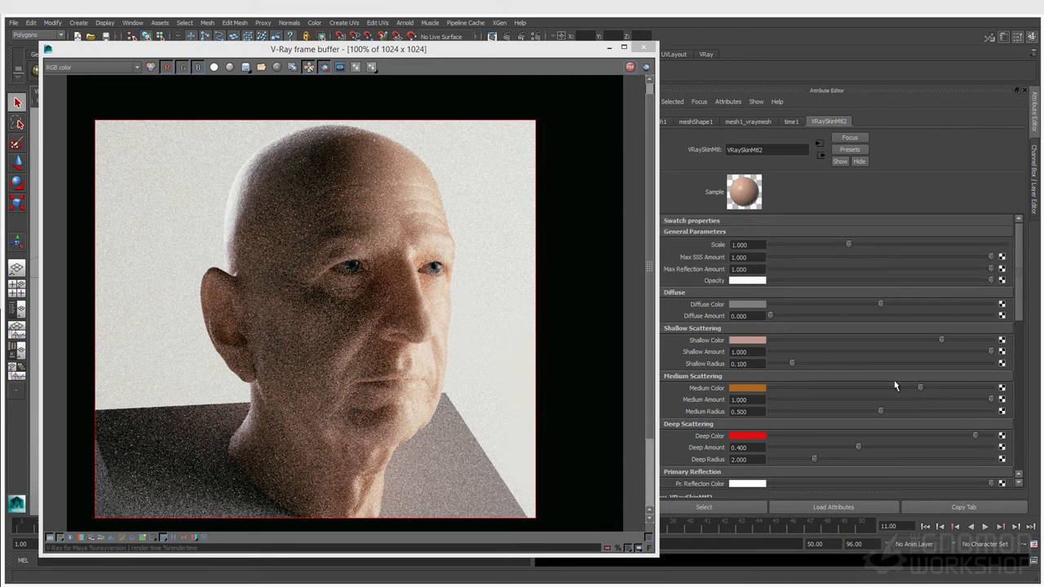
pyautogui.moveTo(989, 351); pyautogui.dragTo(741, 350)
pyautogui.click(769, 399)
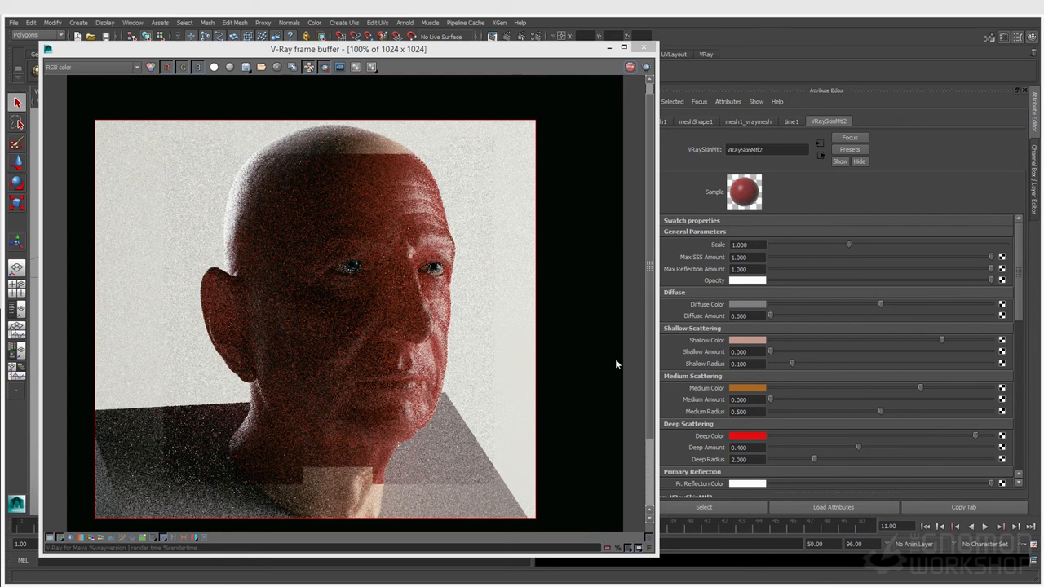
pyautogui.click(796, 269)
pyautogui.moveTo(795, 268); pyautogui.dragTo(738, 281)
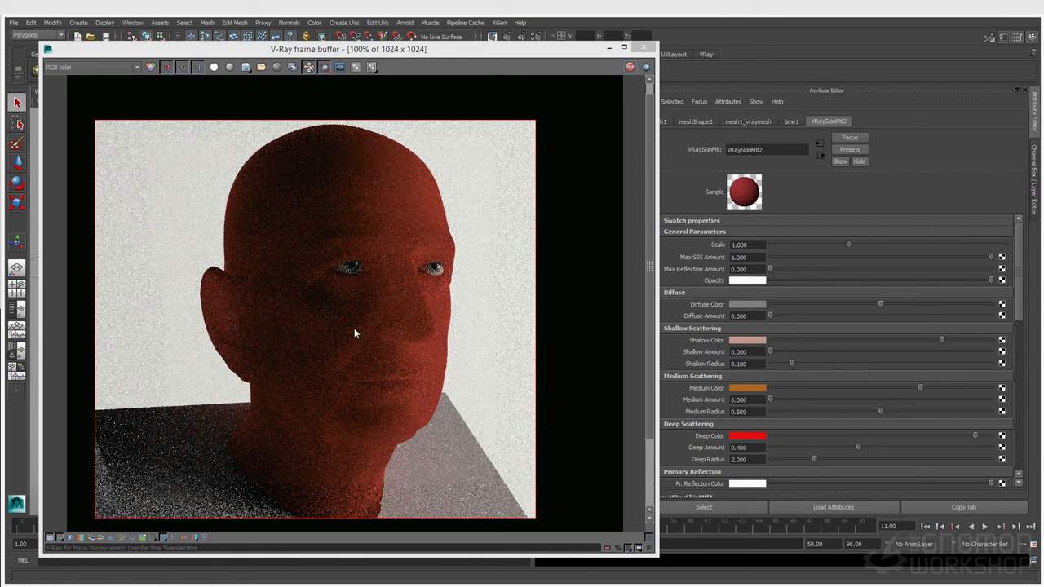
# Step: Try Deep Radius values of 1.000 and 0.700, settling on 0.9
pyautogui.click(754, 459)
pyautogui.write('1.000')
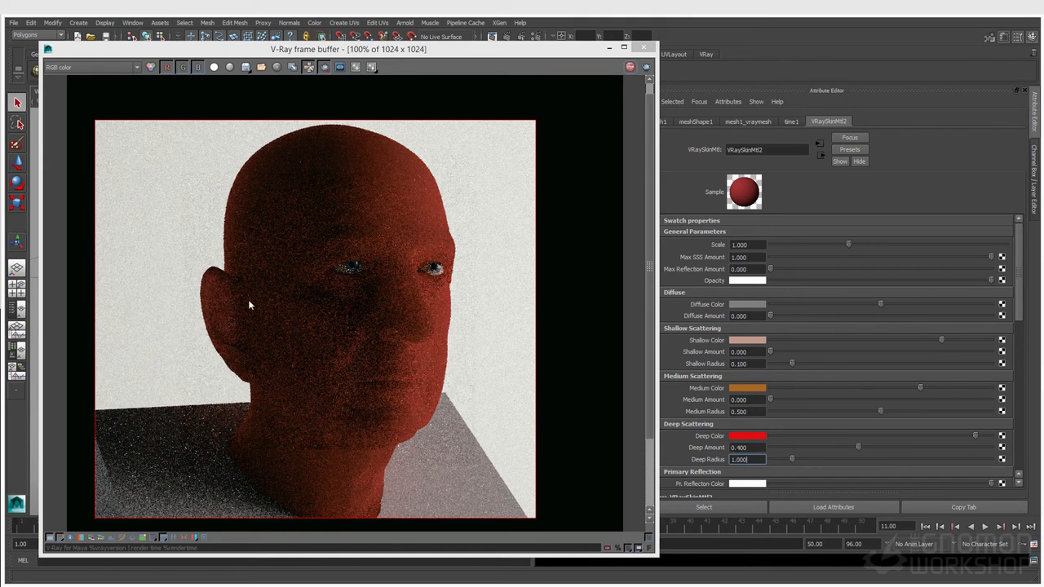
pyautogui.doubleClick(751, 461)
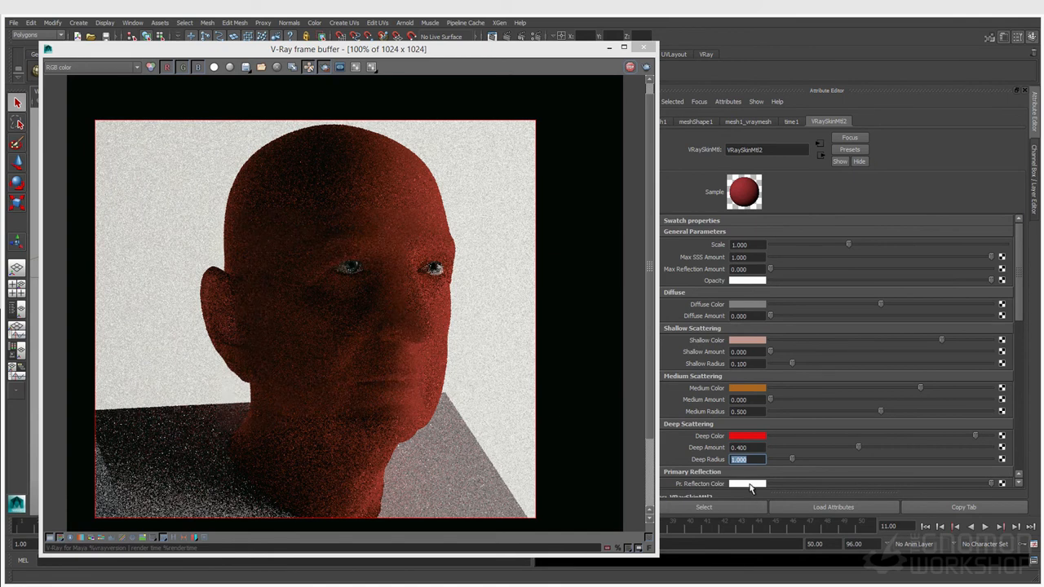
pyautogui.write('0.700')
pyautogui.press('Return')
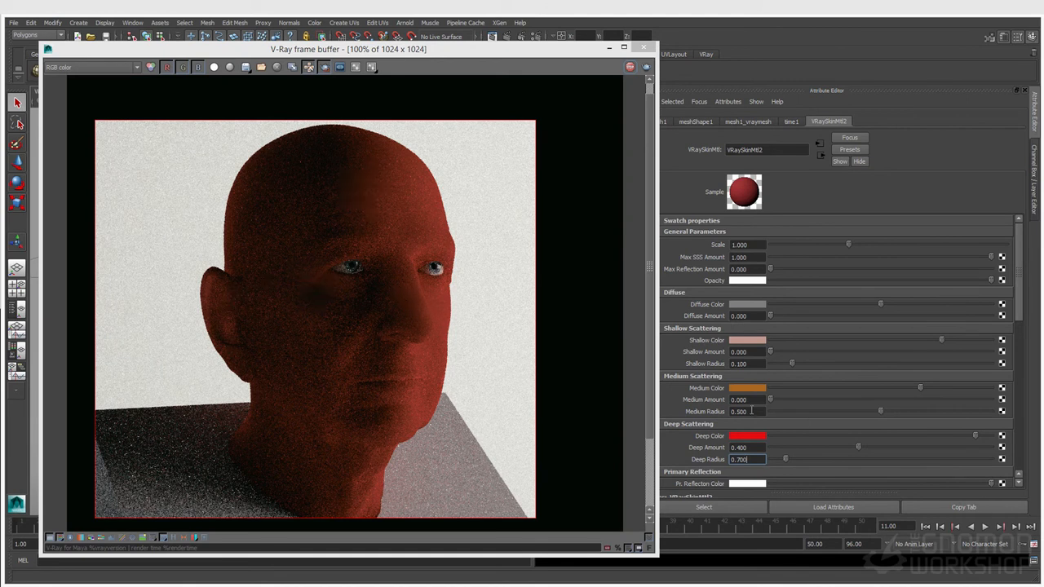
pyautogui.doubleClick(758, 461)
pyautogui.write('0.9')
pyautogui.press('Return')
# Step: Set Medium Radius to 0.2, Medium Amount to 1 and Deep Amount to about 0.87
pyautogui.click(753, 412)
pyautogui.write('.')
pyautogui.moveTo(771, 399); pyautogui.dragTo(1022, 405)
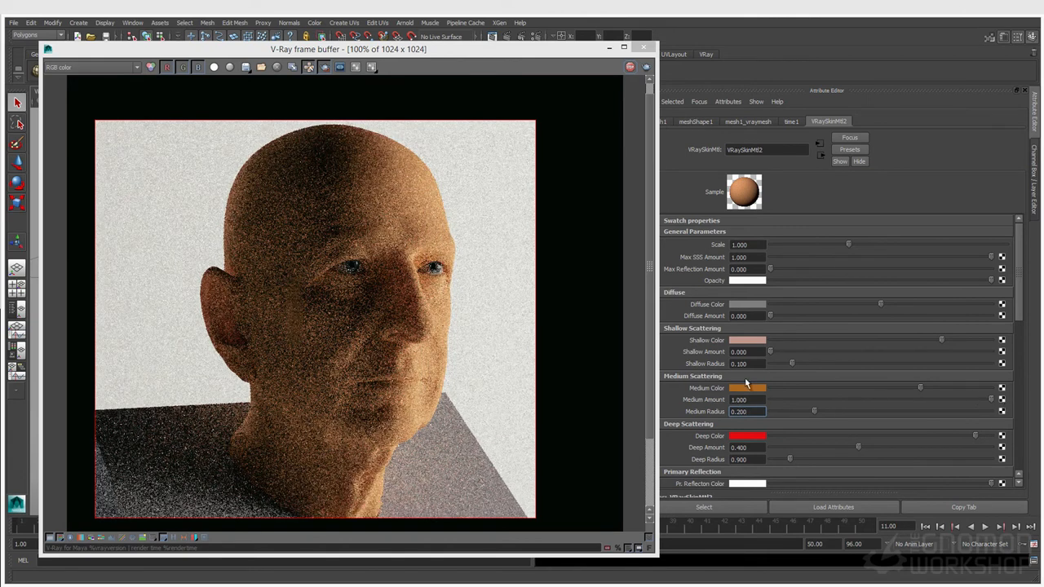
pyautogui.moveTo(975, 437); pyautogui.dragTo(958, 442)
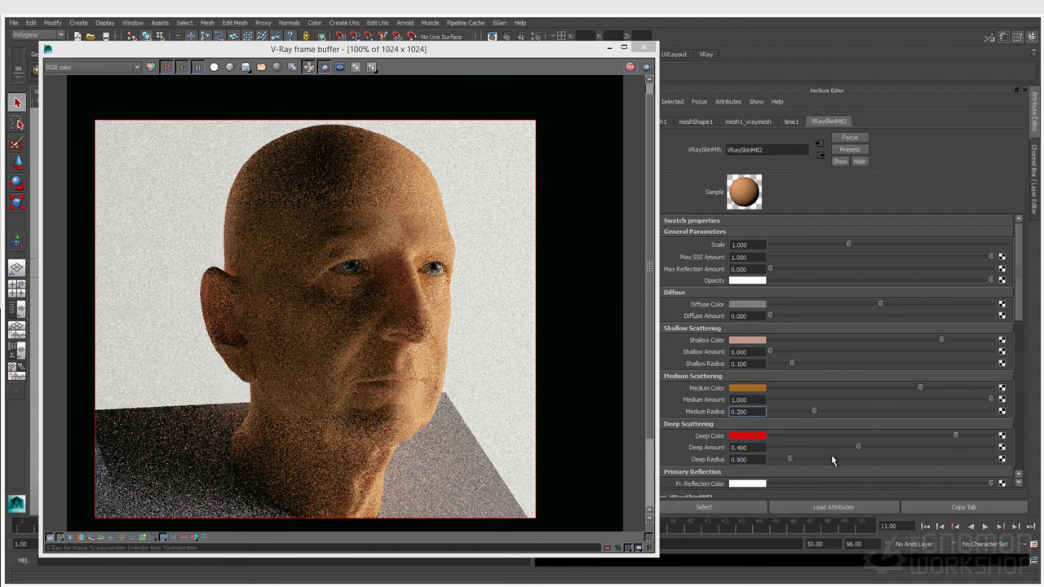
pyautogui.moveTo(858, 447); pyautogui.dragTo(966, 449)
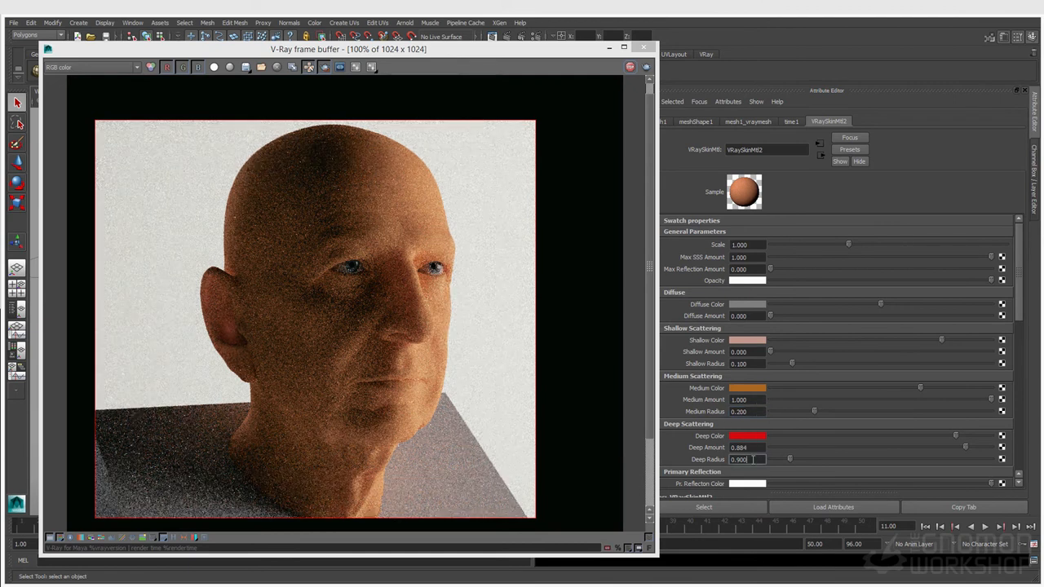
# Step: Set Shallow Radius to 0.05 and restore Shallow Amount to 1
pyautogui.click(752, 364)
pyautogui.doubleClick(752, 363)
pyautogui.moveTo(774, 353); pyautogui.dragTo(1027, 363)
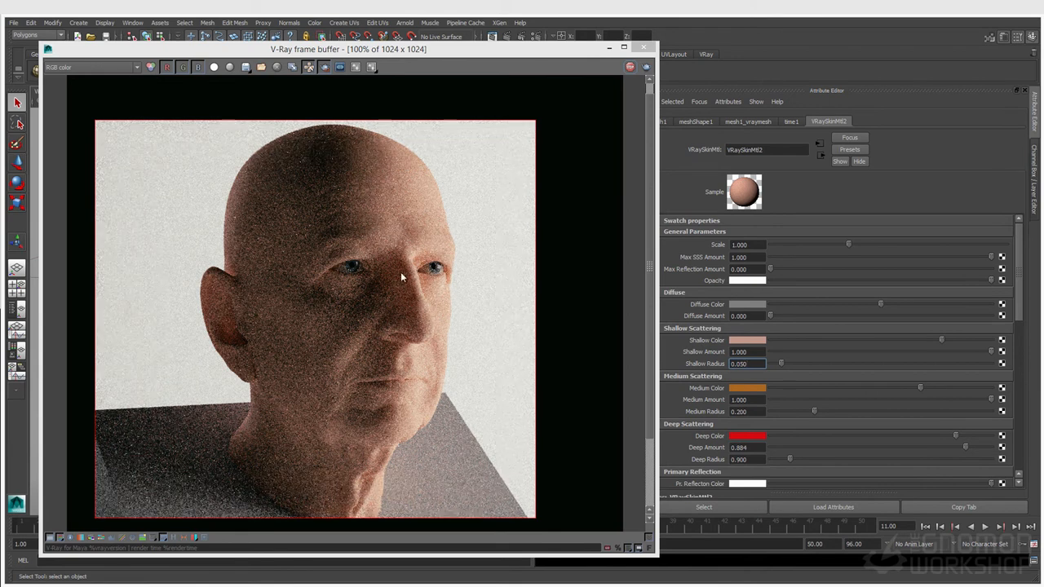
# Step: Shift the Shallow Color toward pale yellow-green and darken the Medium Color
pyautogui.click(761, 342)
pyautogui.click(740, 359)
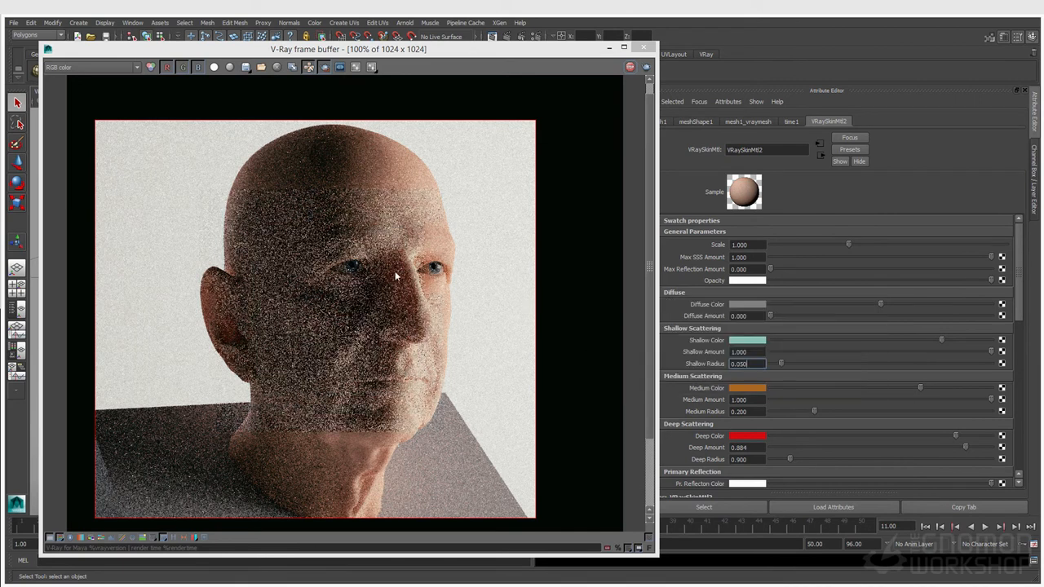
pyautogui.click(751, 340)
pyautogui.moveTo(720, 358); pyautogui.dragTo(707, 359)
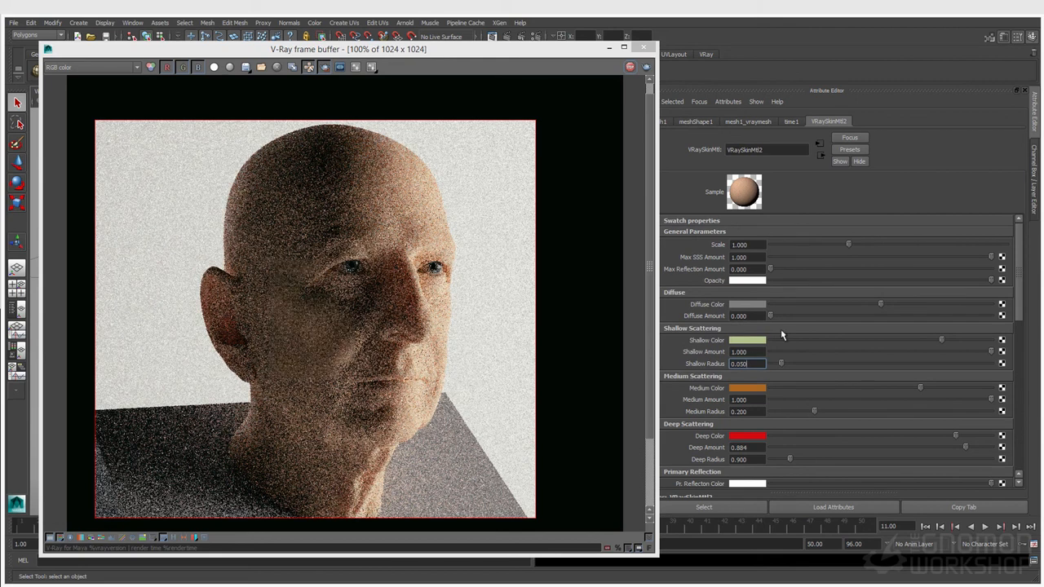
pyautogui.click(735, 389)
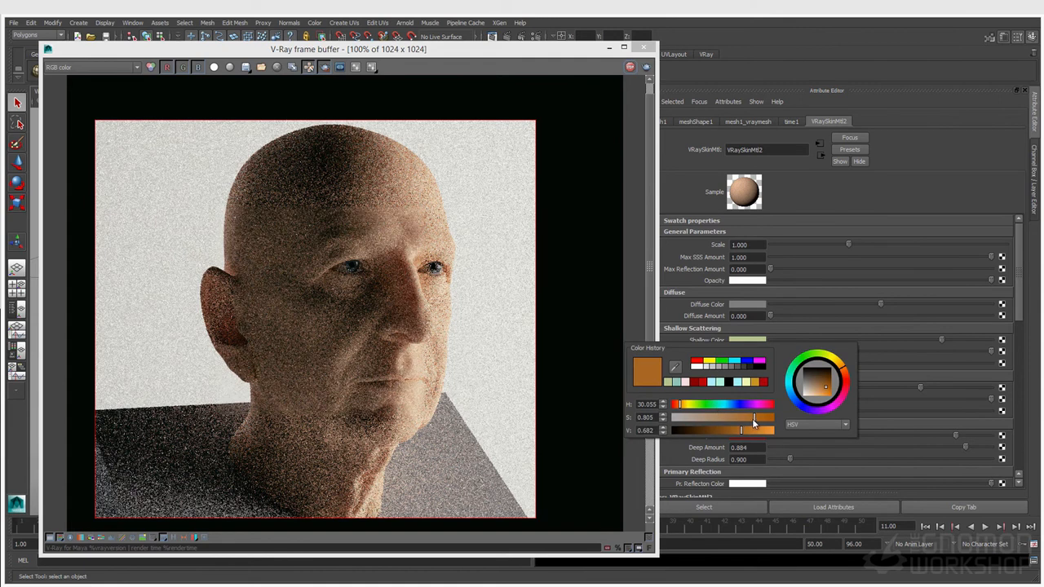
pyautogui.moveTo(734, 431); pyautogui.dragTo(762, 420)
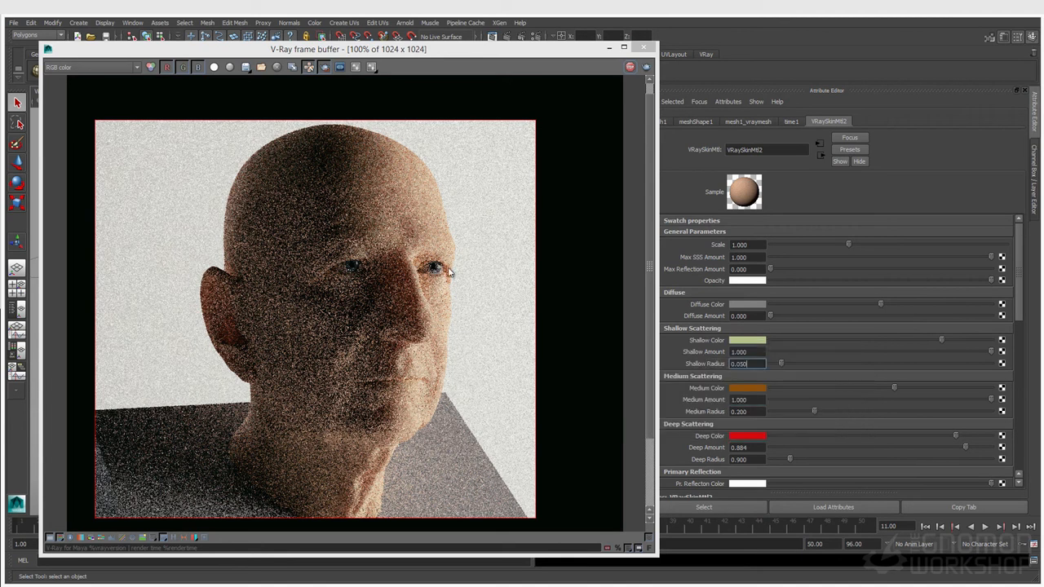
# Step: Rework the Shallow Color to a lightened orange beige and commit Shallow Radius 0.050
pyautogui.click(747, 340)
pyautogui.moveTo(695, 359); pyautogui.dragTo(687, 364)
pyautogui.moveTo(753, 384); pyautogui.dragTo(724, 384)
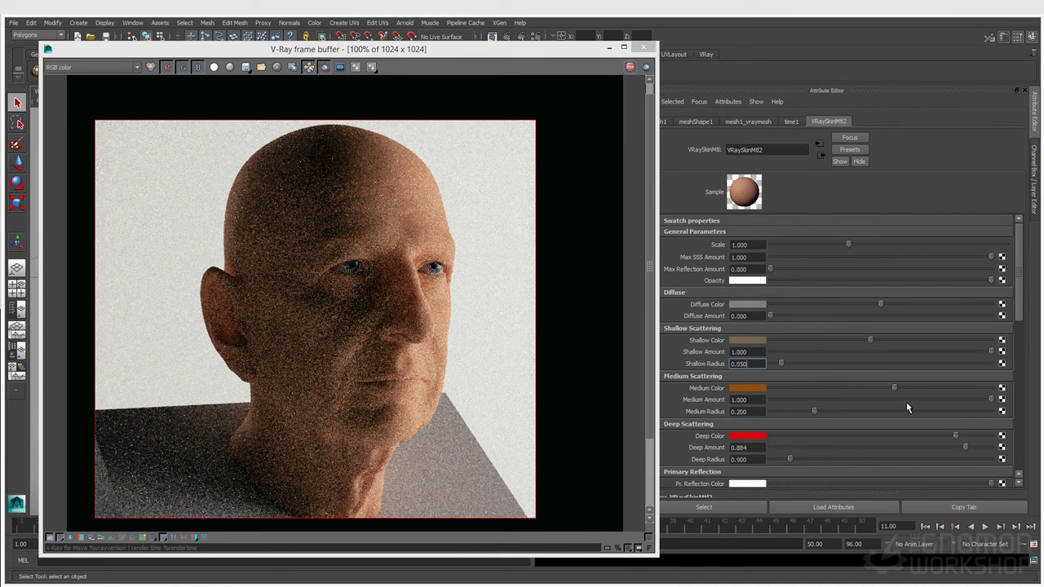
pyautogui.press('Return')
pyautogui.moveTo(870, 340); pyautogui.dragTo(899, 341)
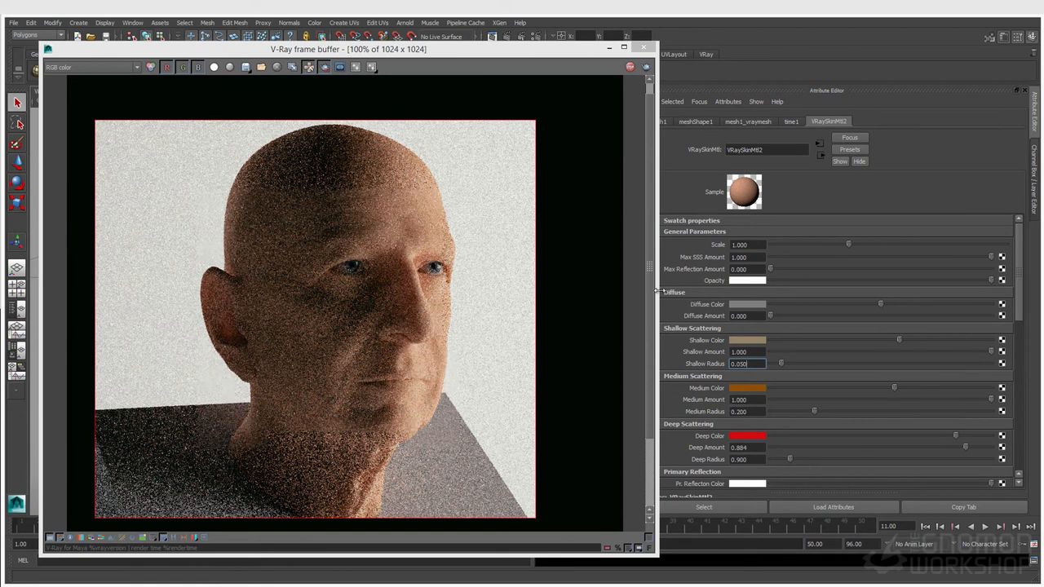
pyautogui.click(743, 307)
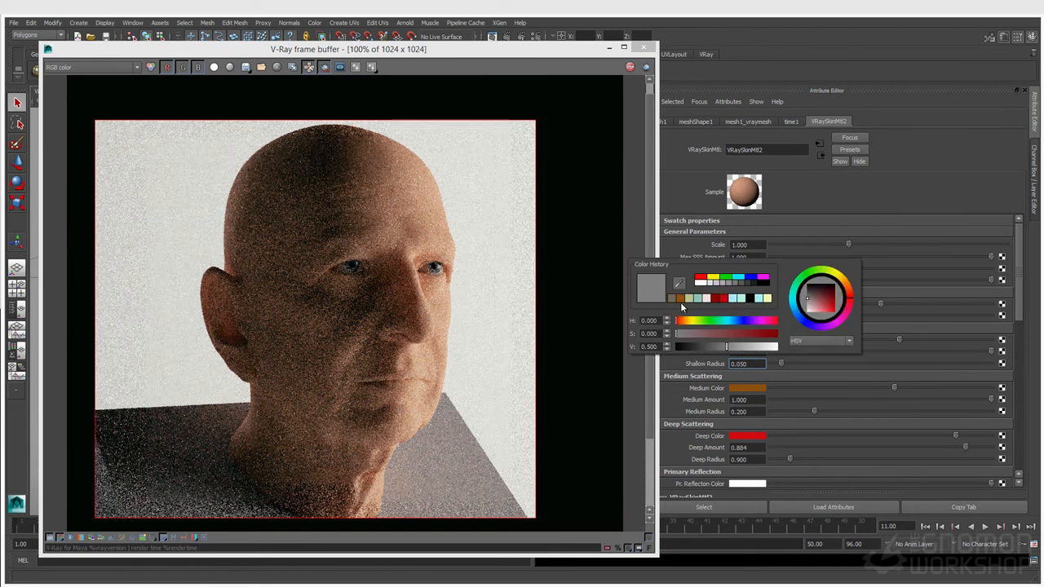
# Step: Give the Diffuse Color a pale pinkish beige tint by adjusting hue, saturation and brightness
pyautogui.click(685, 321)
pyautogui.click(687, 334)
pyautogui.moveTo(691, 341)
pyautogui.mouseDown()
pyautogui.moveTo(737, 347)
pyautogui.moveTo(684, 325)
pyautogui.mouseUp()
pyautogui.click(688, 321)
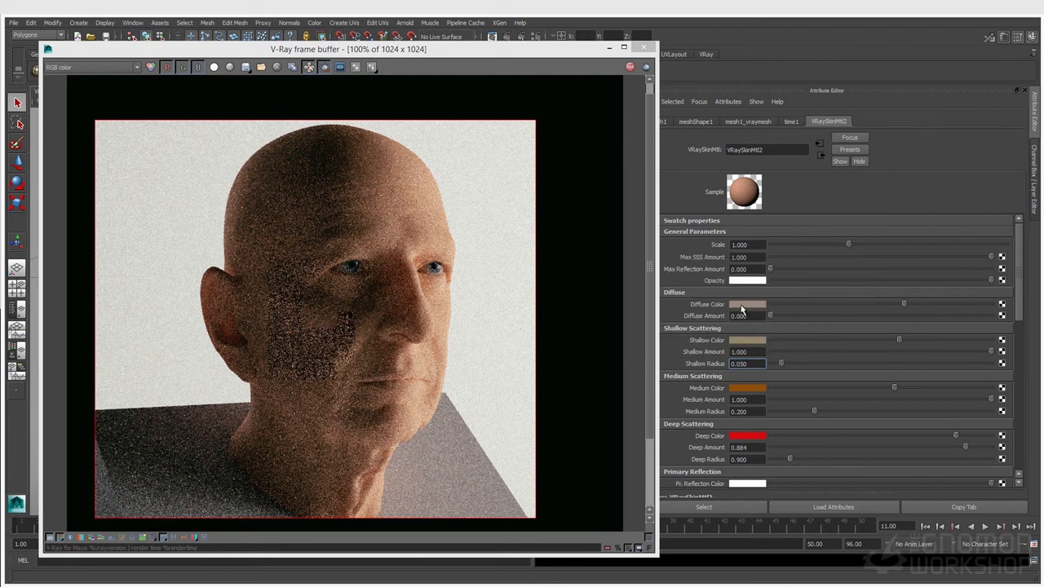
pyautogui.moveTo(904, 304); pyautogui.dragTo(920, 304)
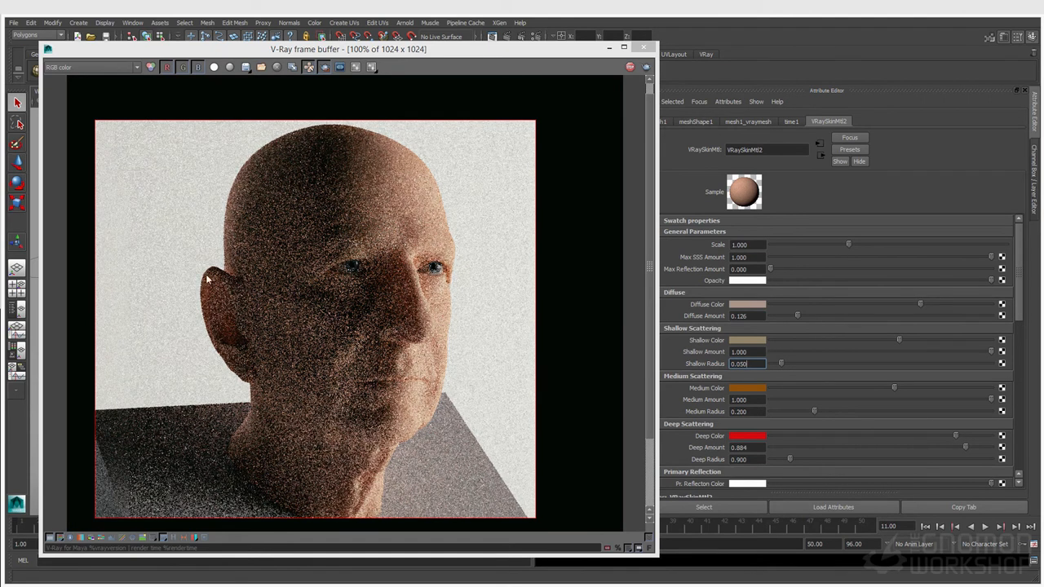
# Step: Re-render test regions over the ear and over the right eye and nose
pyautogui.moveTo(187, 259); pyautogui.dragTo(260, 382)
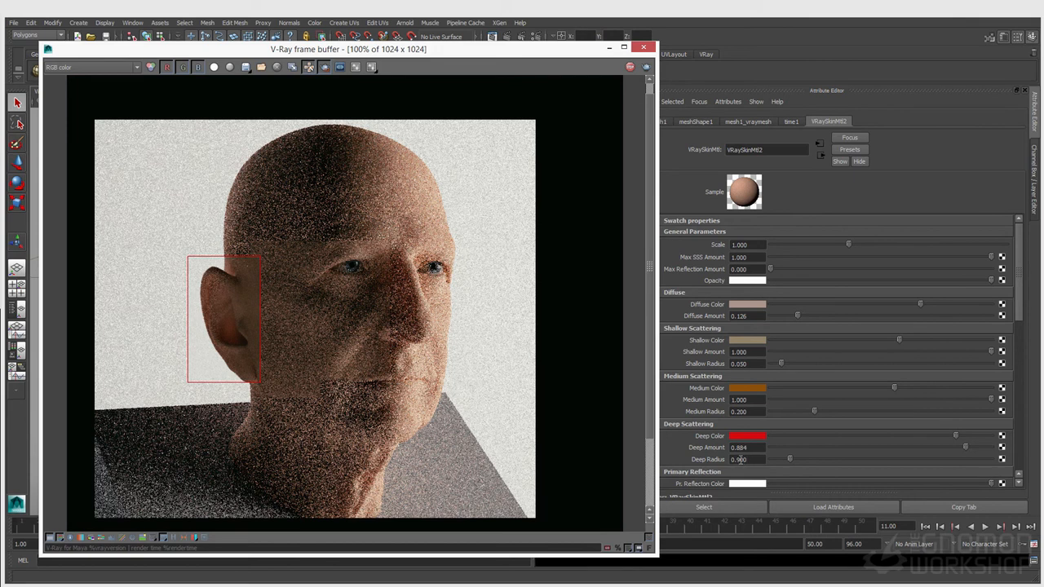
pyautogui.moveTo(361, 238); pyautogui.dragTo(431, 305)
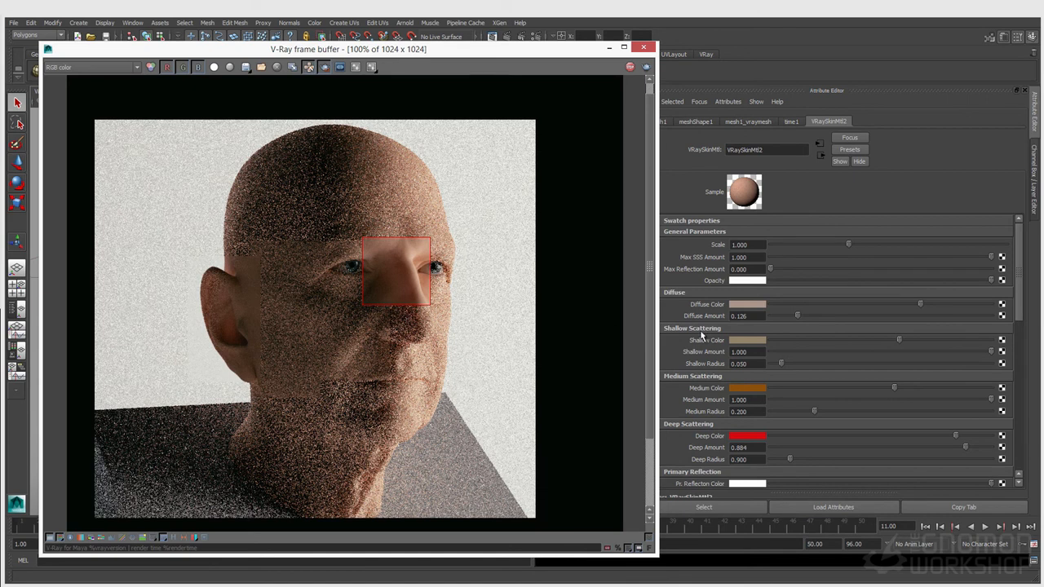
pyautogui.moveTo(291, 243); pyautogui.dragTo(191, 400)
# Step: Set Diffuse Amount 0 and Deep Amount 0.963, then re-render the head, eye and mouth regions
pyautogui.moveTo(797, 315); pyautogui.dragTo(768, 317)
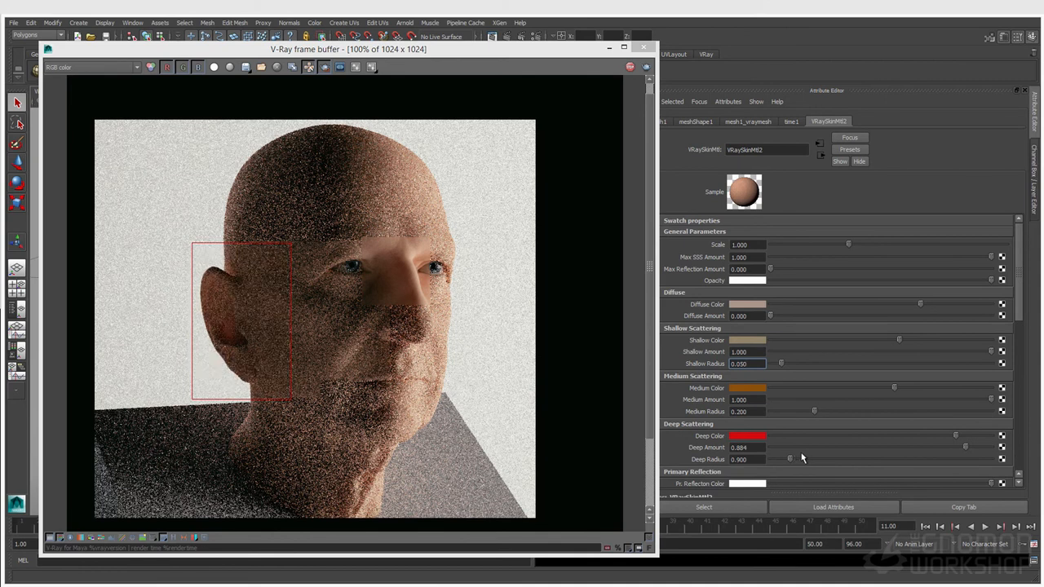
pyautogui.moveTo(965, 447); pyautogui.dragTo(981, 447)
pyautogui.moveTo(168, 122); pyautogui.dragTo(490, 530)
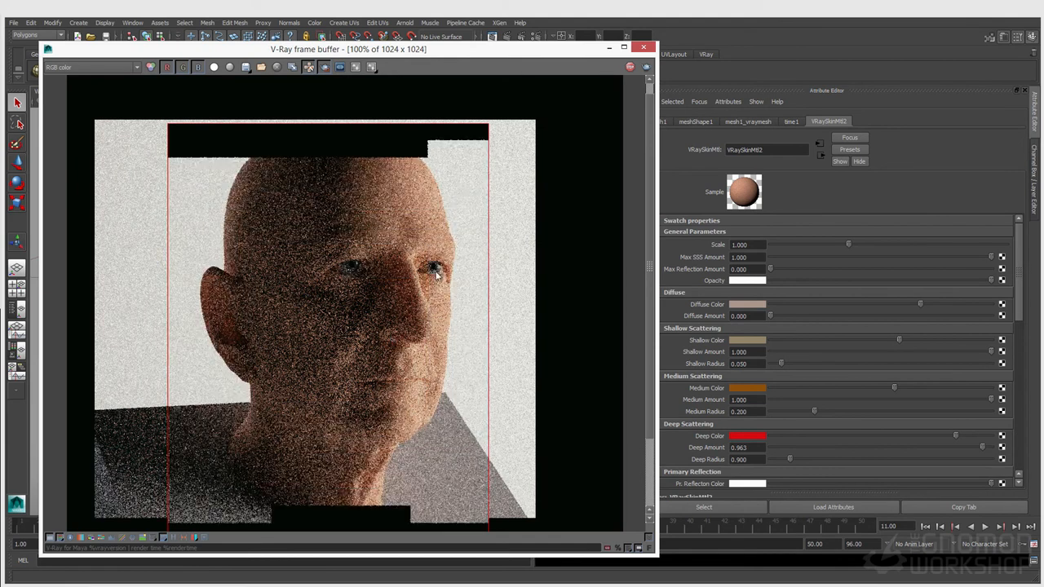
pyautogui.moveTo(469, 229); pyautogui.dragTo(373, 306)
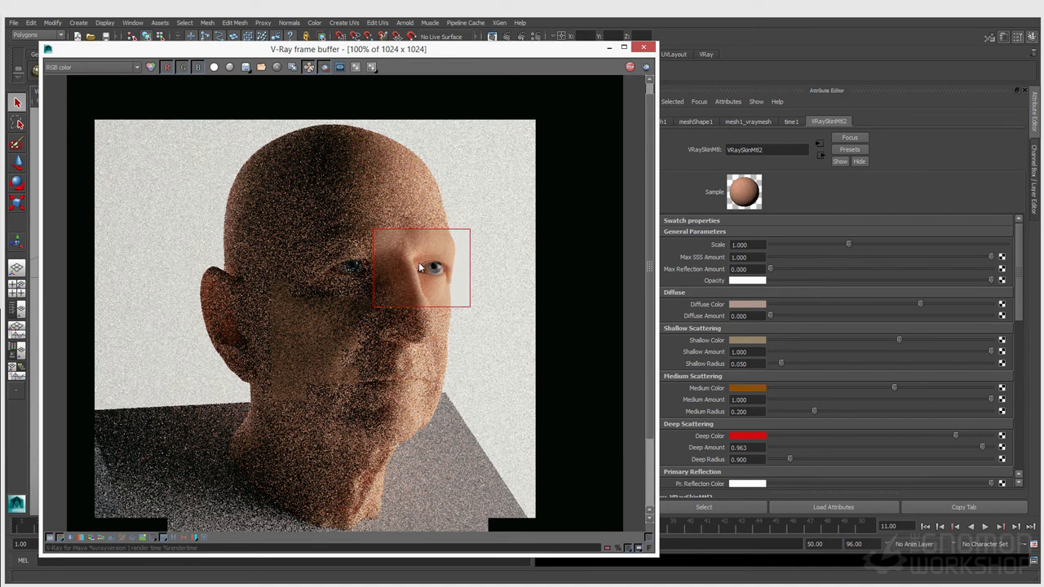
pyautogui.moveTo(442, 351); pyautogui.dragTo(343, 401)
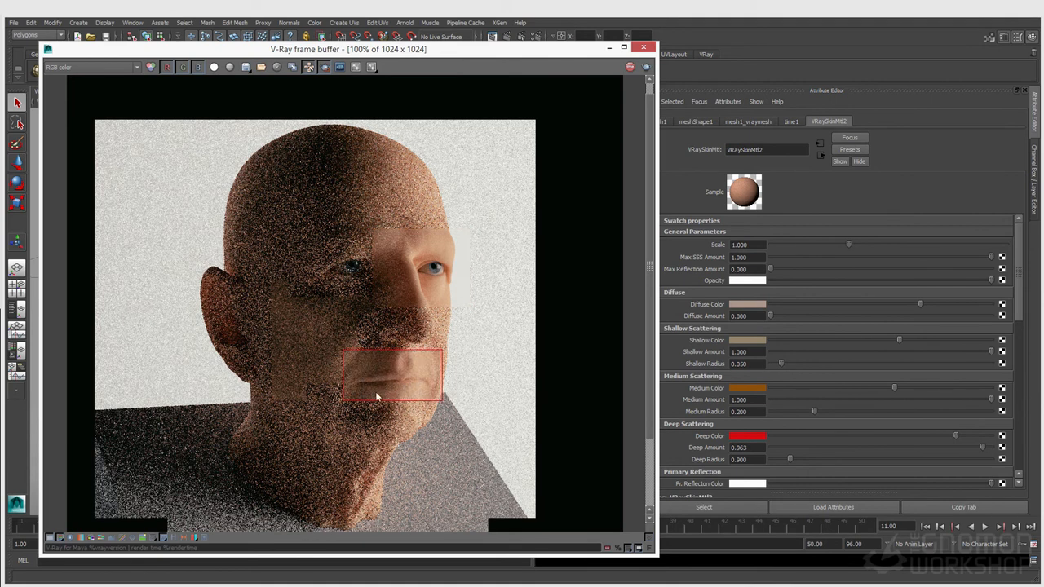
# Step: Zoom the frame buffer in and back out, then draw a render region around the whole head
pyautogui.scroll(1, 409, 393)
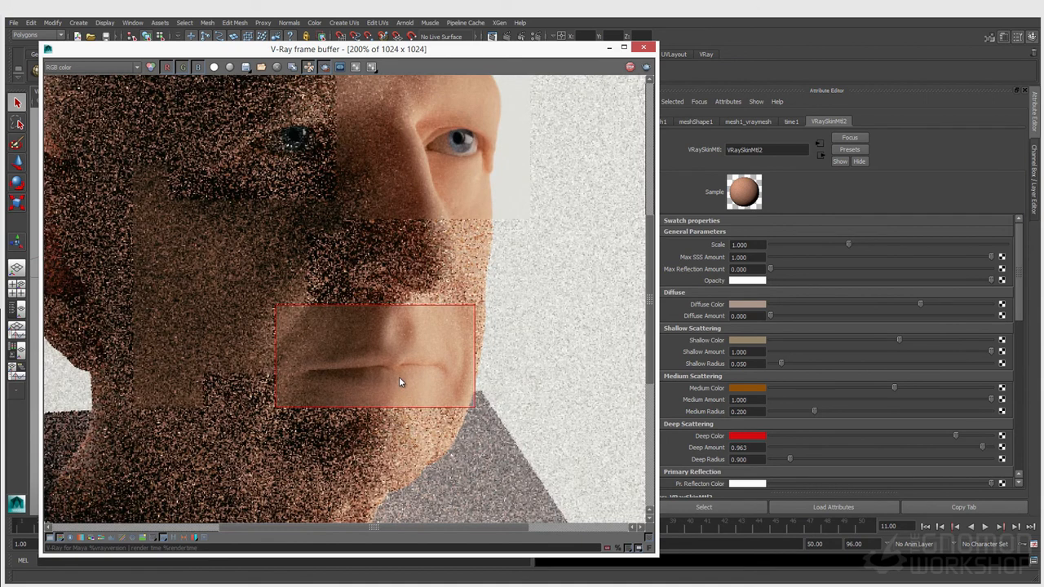
pyautogui.scroll(-1, 380, 344)
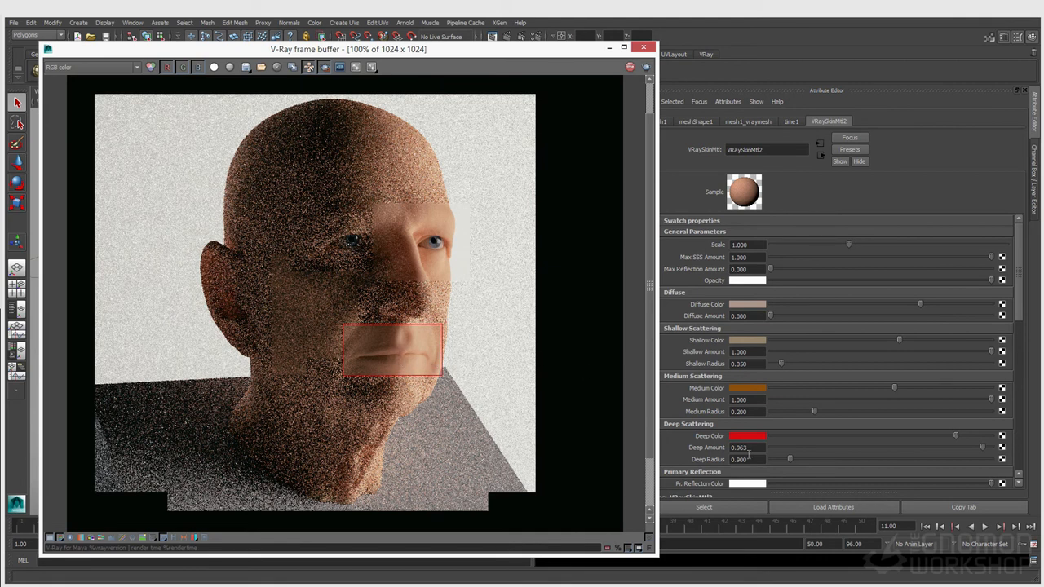
pyautogui.scroll(-1, 750, 438)
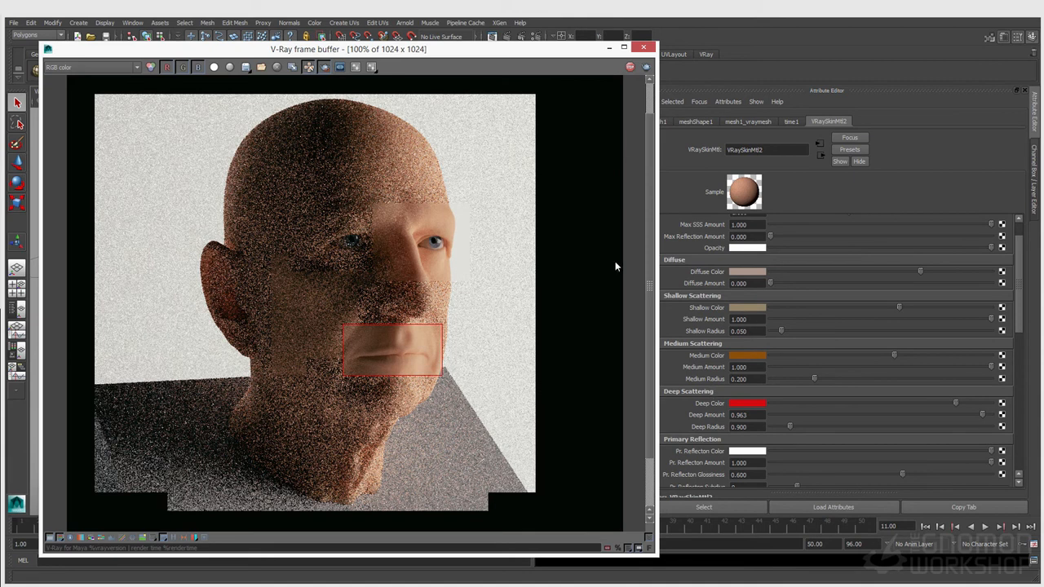
pyautogui.moveTo(477, 97); pyautogui.dragTo(171, 514)
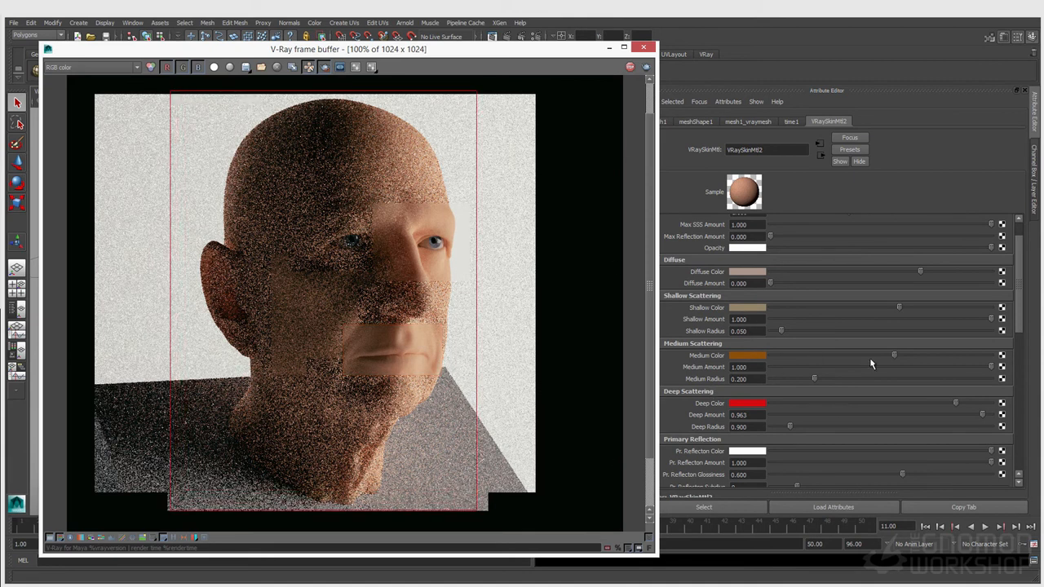
# Step: Raise the skin's Max Reflection Amount from 0 to 1.000
pyautogui.scroll(-1, 751, 430)
pyautogui.scroll(-2, 751, 430)
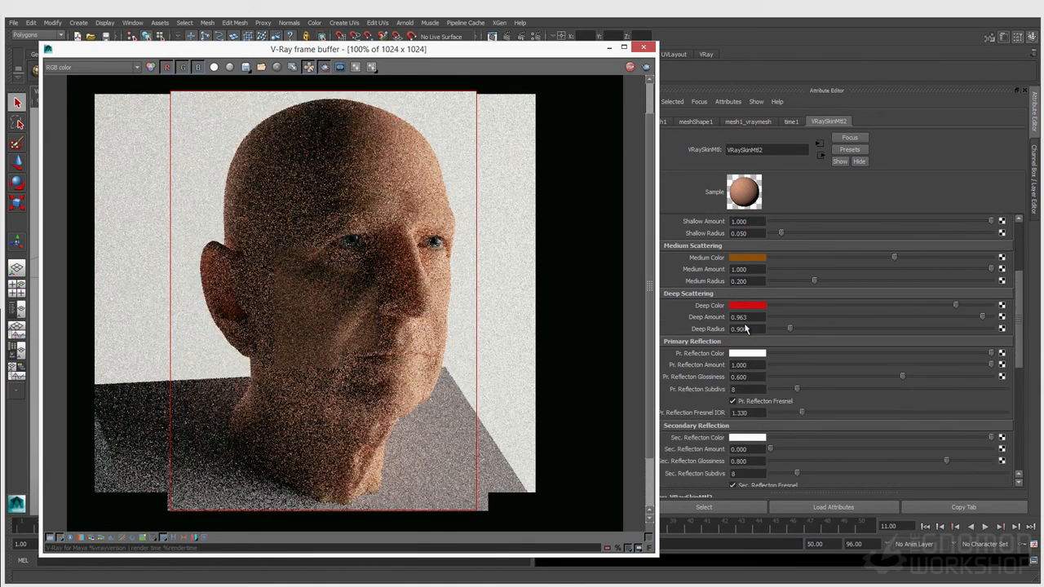
pyautogui.scroll(4, 777, 358)
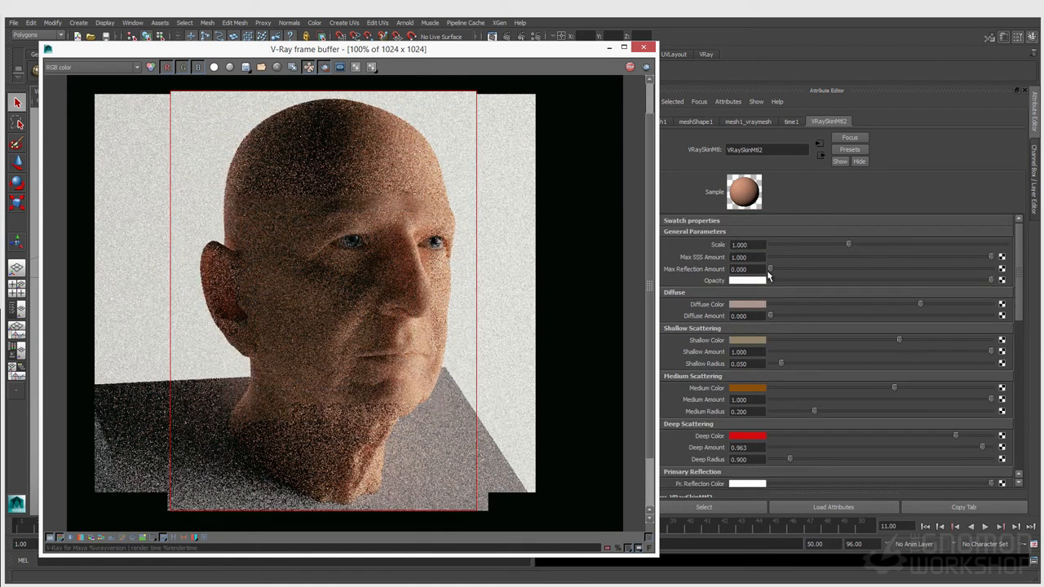
pyautogui.moveTo(769, 269); pyautogui.dragTo(790, 269)
pyautogui.moveTo(854, 277); pyautogui.dragTo(991, 276)
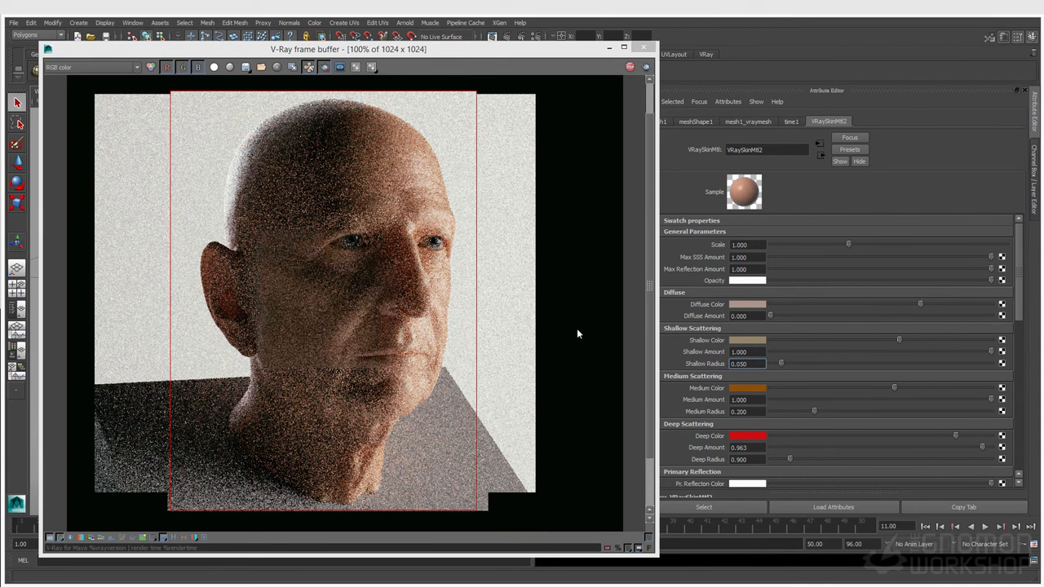
pyautogui.scroll(-5, 783, 436)
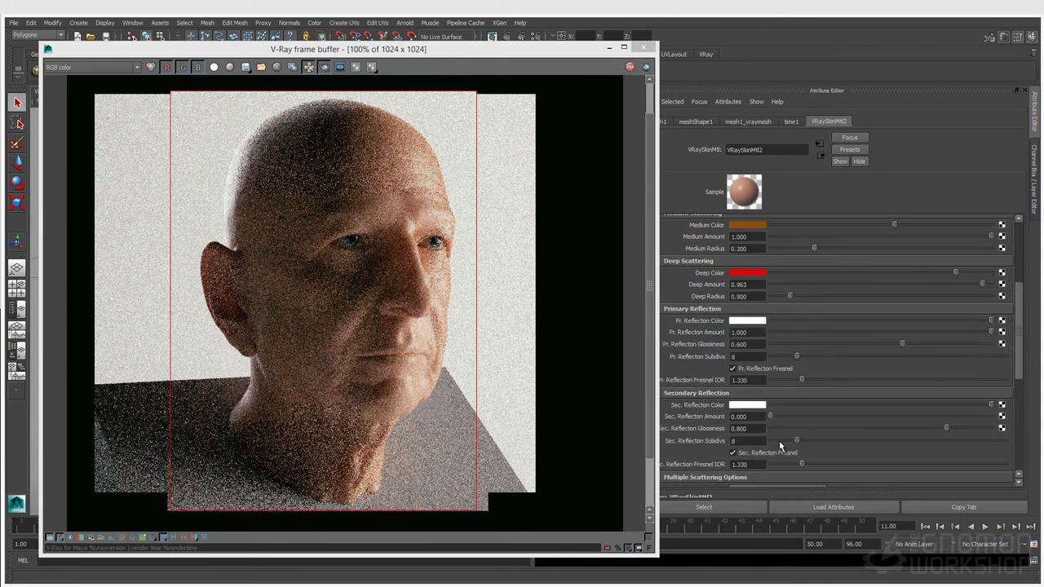
pyautogui.click(751, 344)
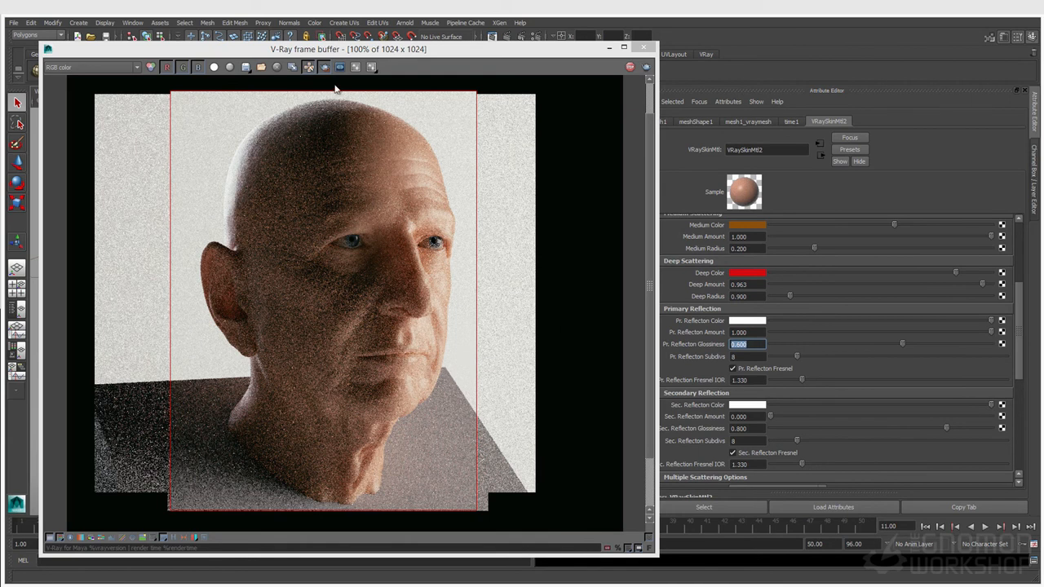
# Step: Tint the Primary Reflection Color pale blue, hue about 196 and saturation about 0.135
pyautogui.click(738, 320)
pyautogui.click(723, 336)
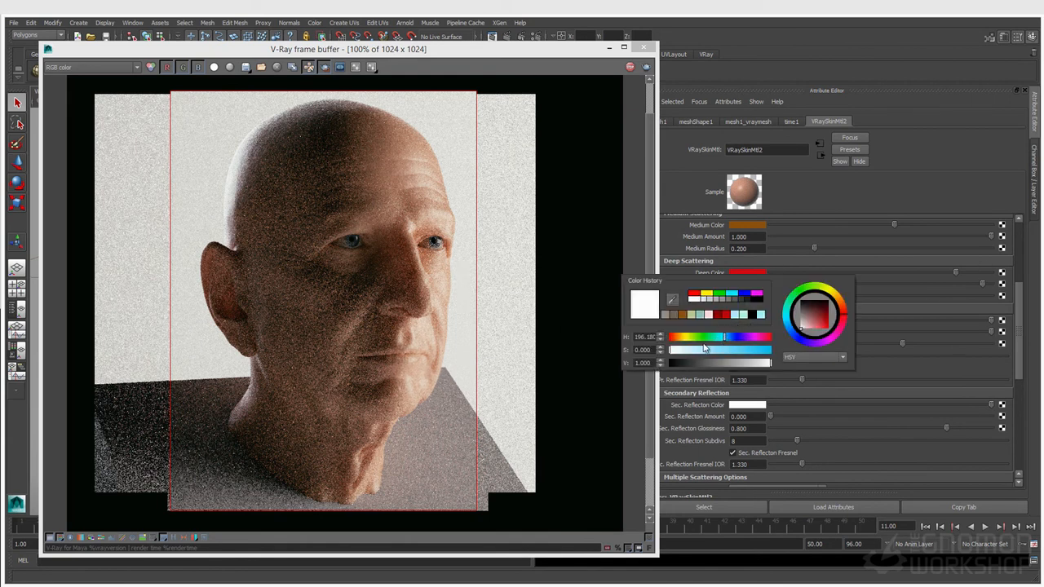
pyautogui.click(684, 351)
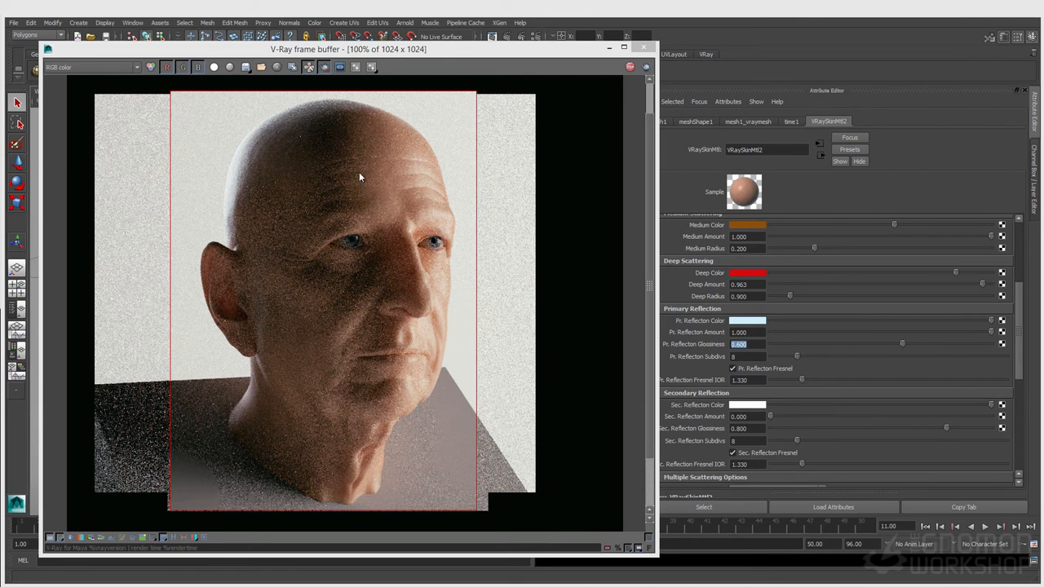
pyautogui.click(754, 429)
pyautogui.click(756, 428)
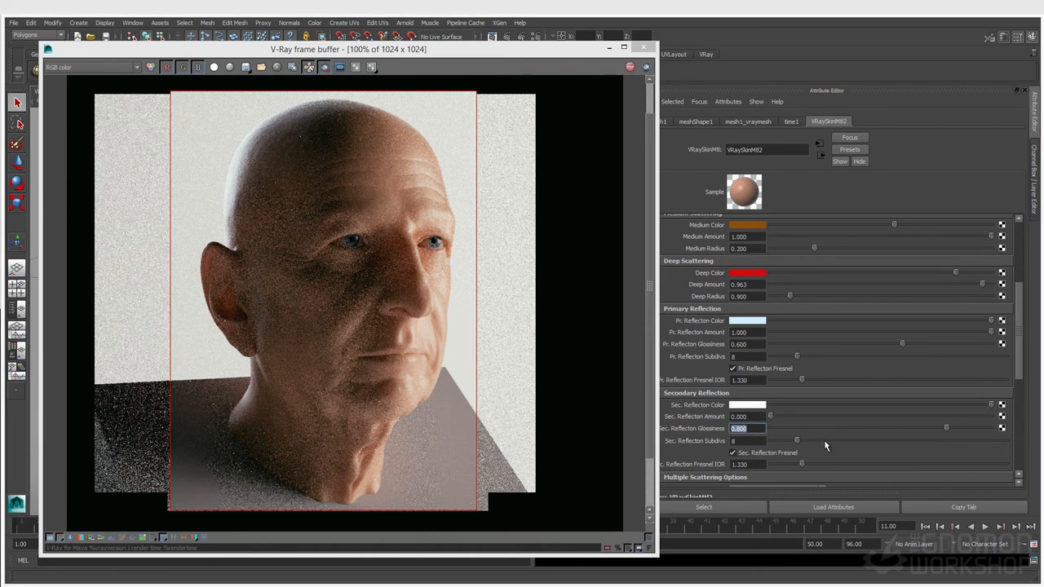
# Step: Set the skin's Sec. Reflection Amount to 0.079 and Pr. Reflection Amount to 0.805
pyautogui.moveTo(771, 418); pyautogui.dragTo(1019, 427)
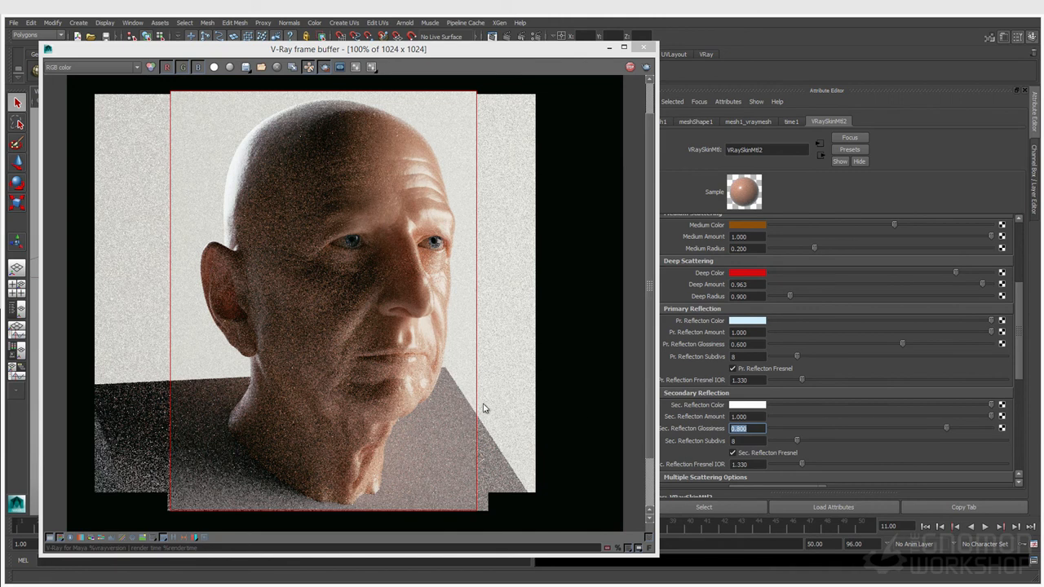
pyautogui.scroll(-2, 731, 424)
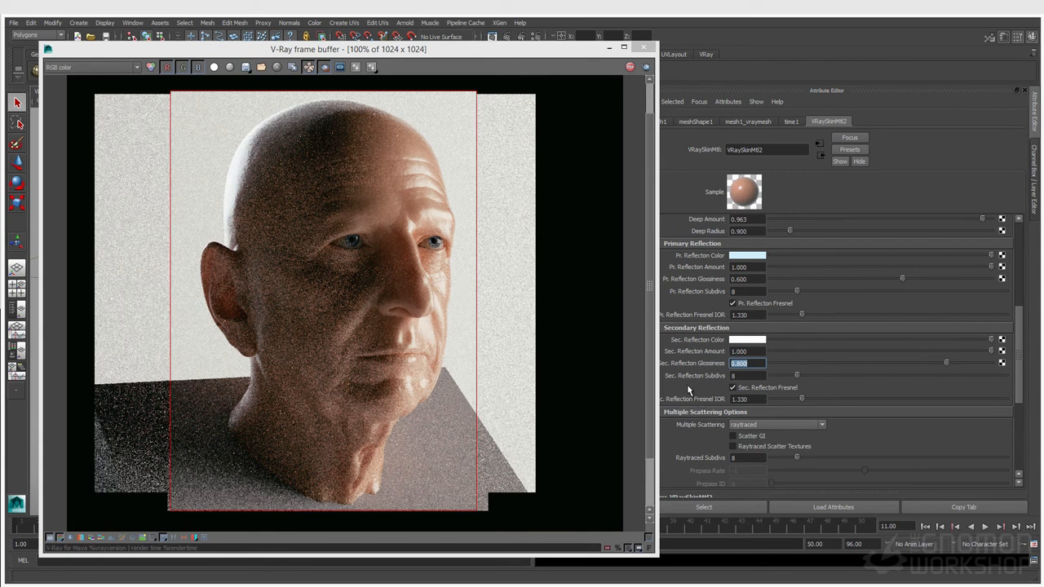
pyautogui.scroll(-1, 687, 384)
pyautogui.click(787, 318)
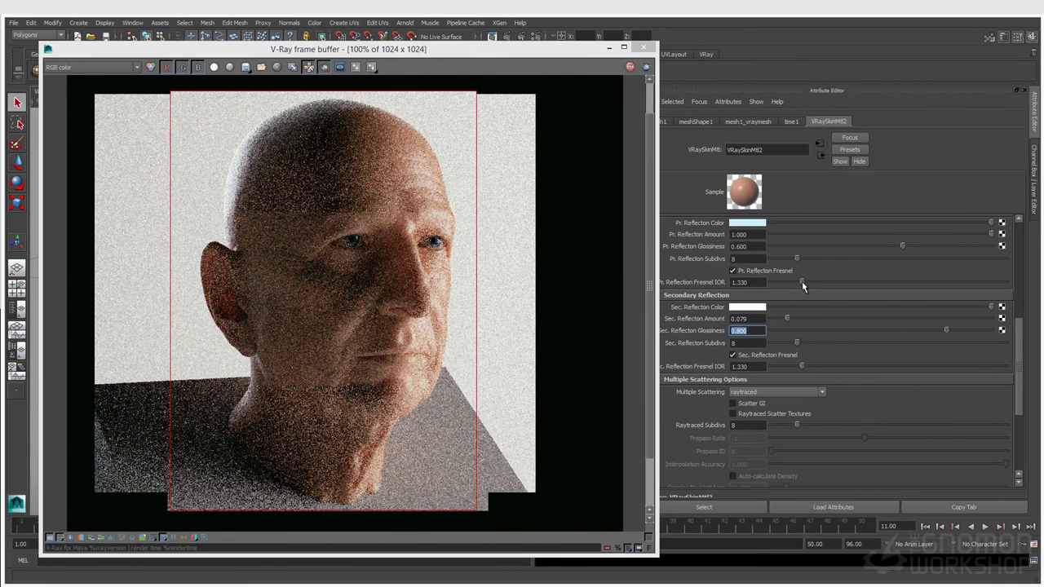
pyautogui.scroll(2, 799, 289)
pyautogui.moveTo(990, 267); pyautogui.dragTo(948, 267)
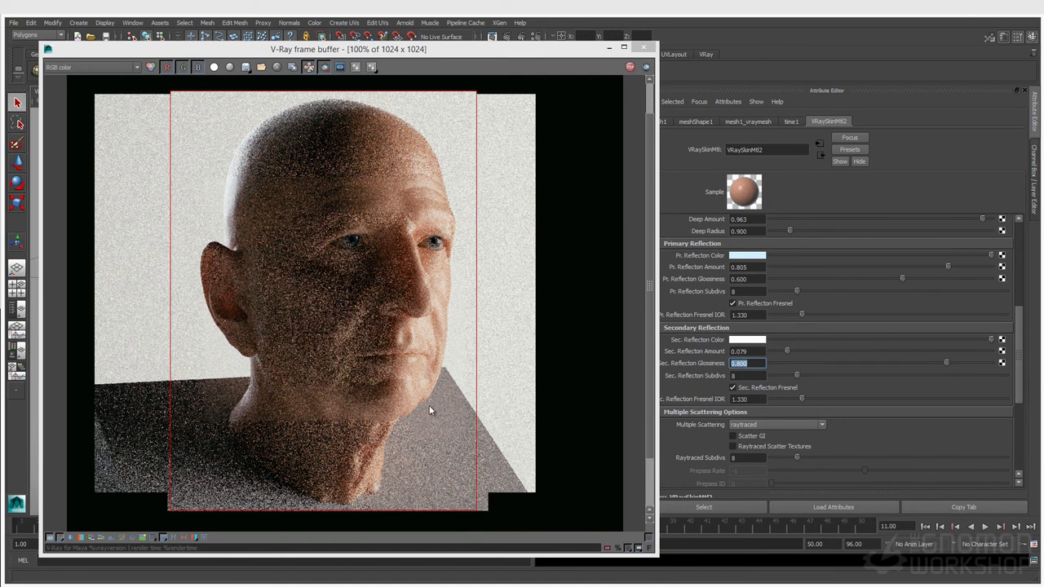
pyautogui.scroll(-2, 774, 403)
pyautogui.scroll(-2, 773, 403)
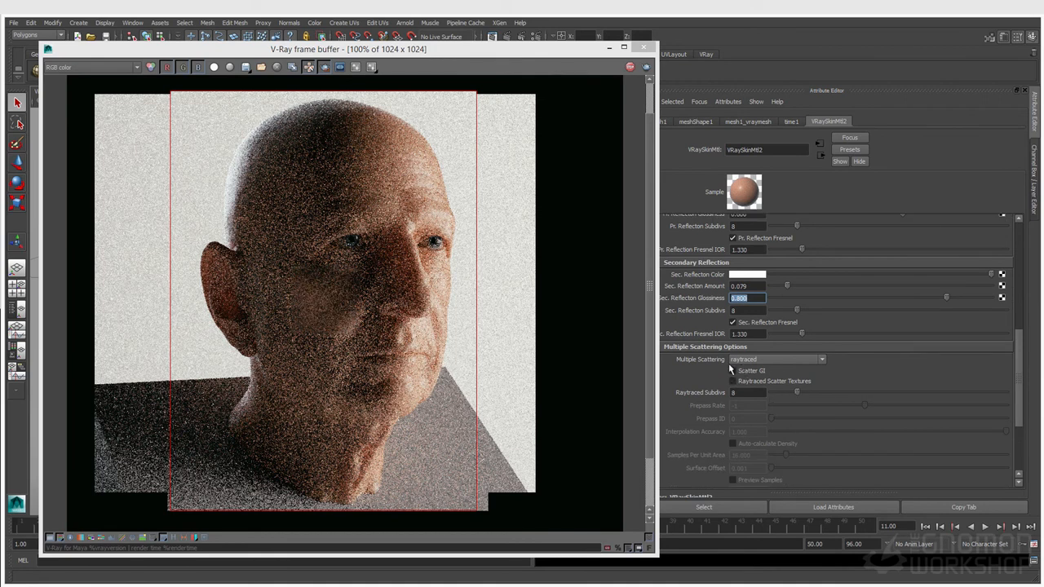
# Step: Move the render window aside and keep Multiple Scattering set to Raytraced
pyautogui.moveTo(559, 47); pyautogui.dragTo(533, 35)
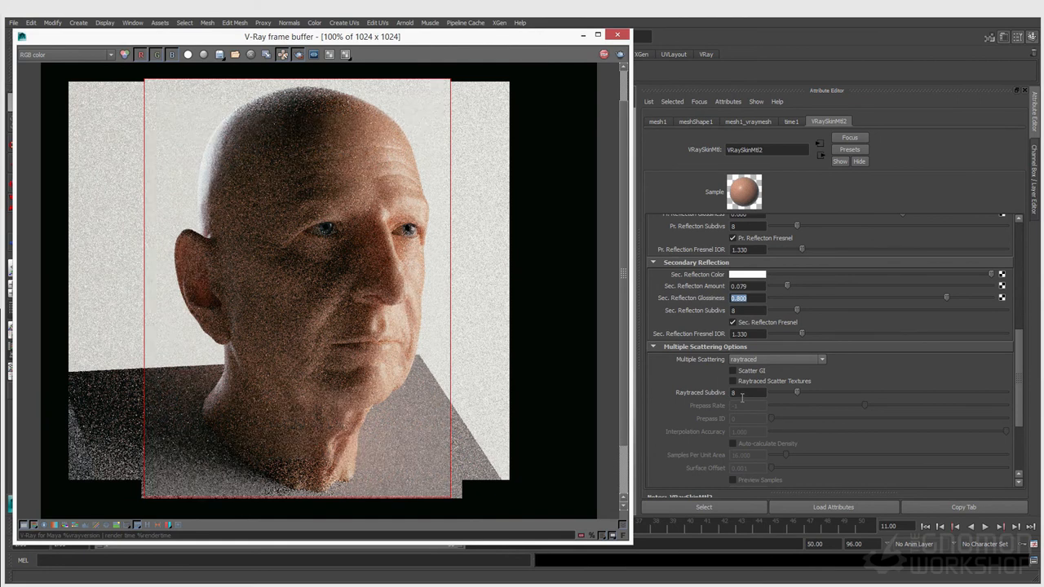
pyautogui.click(752, 360)
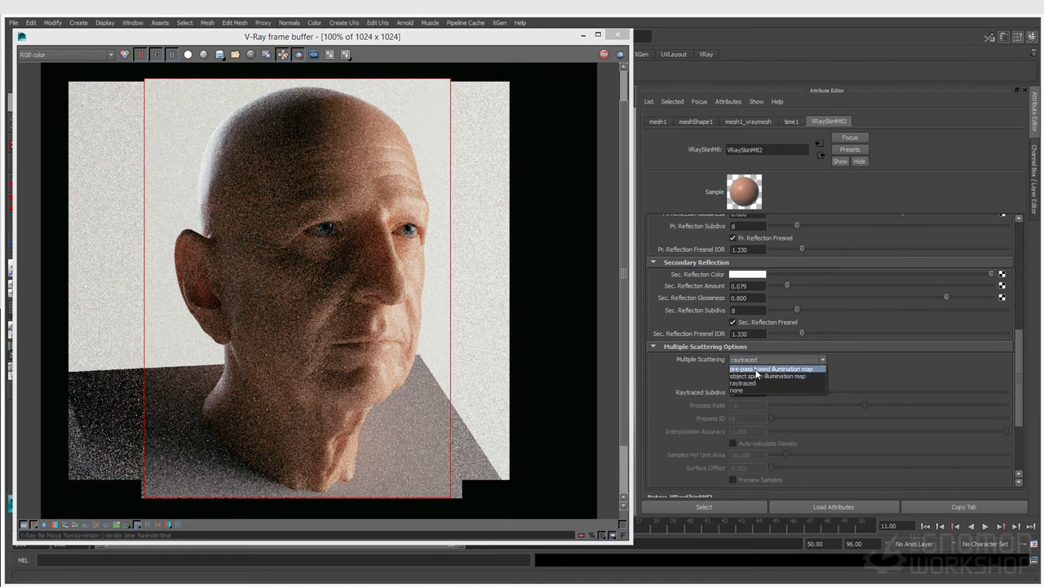
pyautogui.click(671, 376)
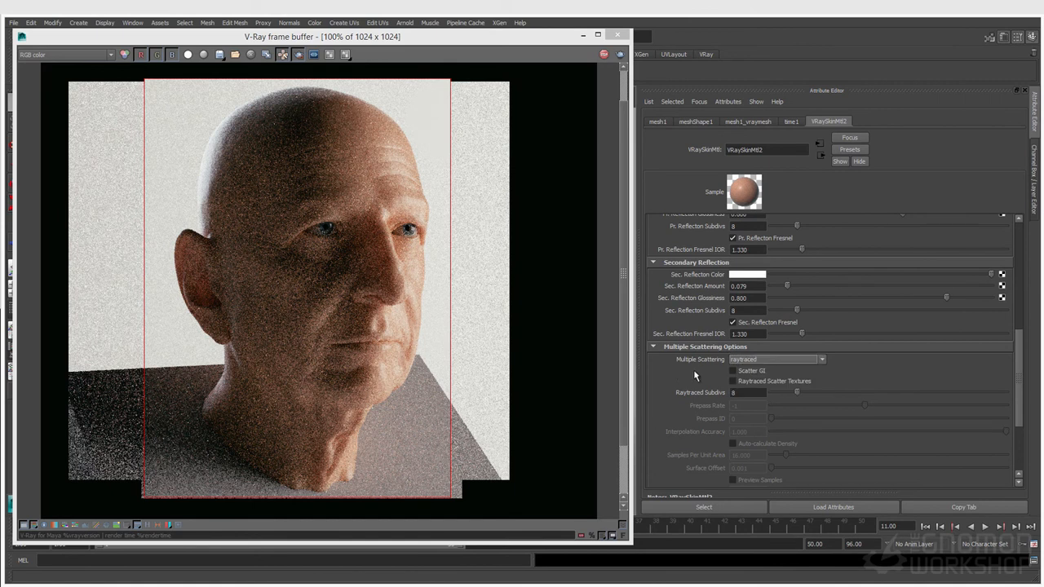
pyautogui.scroll(-3, 717, 395)
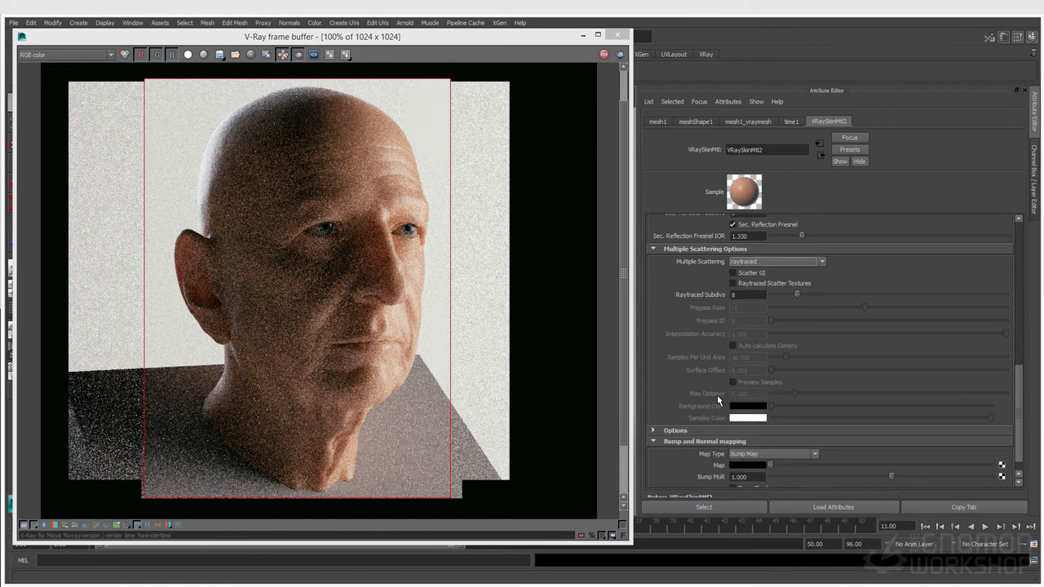
# Step: Expand the reflection tracing Options, reconfirm Raytraced scattering, and shrink the frame buffer window
pyautogui.click(708, 427)
pyautogui.scroll(-1, 693, 399)
pyautogui.scroll(1, 692, 399)
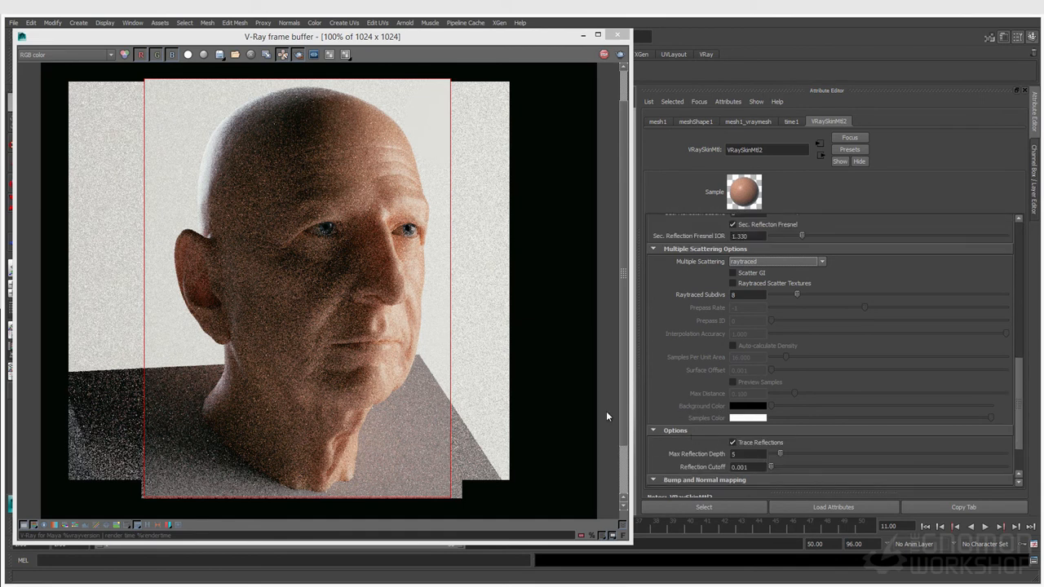
pyautogui.scroll(-1, 692, 403)
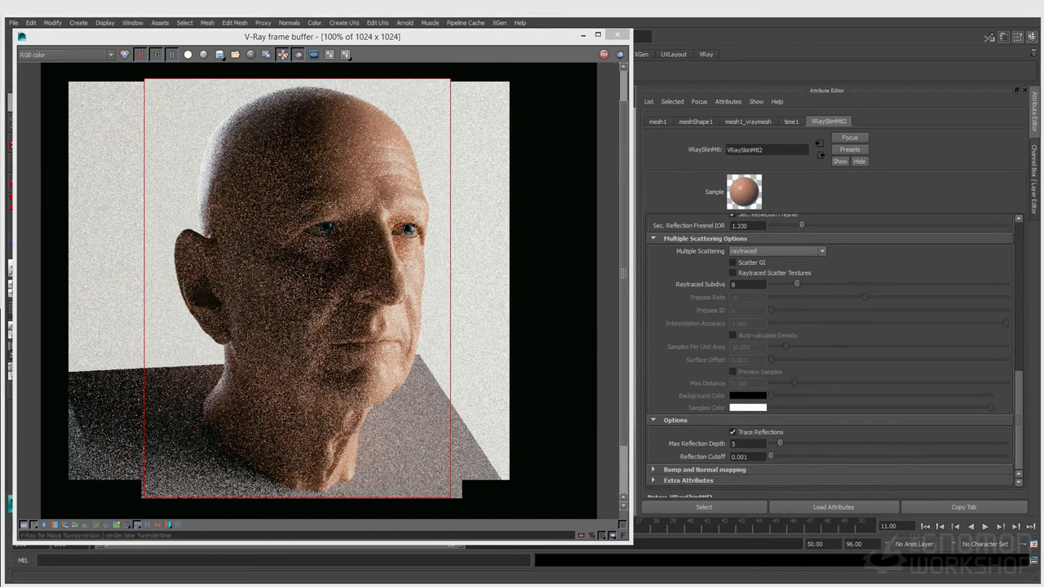
pyautogui.click(778, 252)
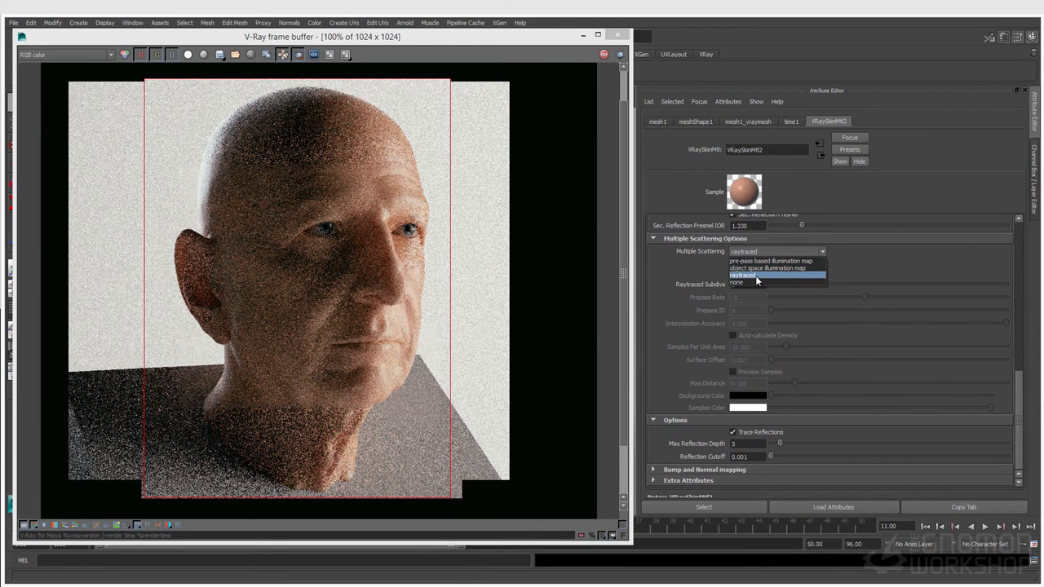
pyautogui.click(755, 276)
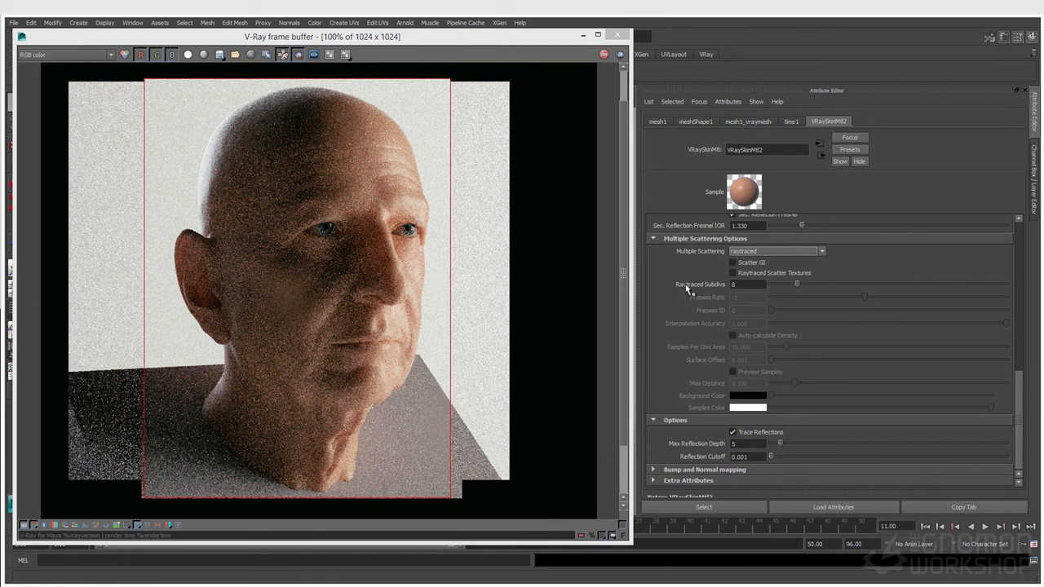
pyautogui.moveTo(424, 30); pyautogui.dragTo(424, 58)
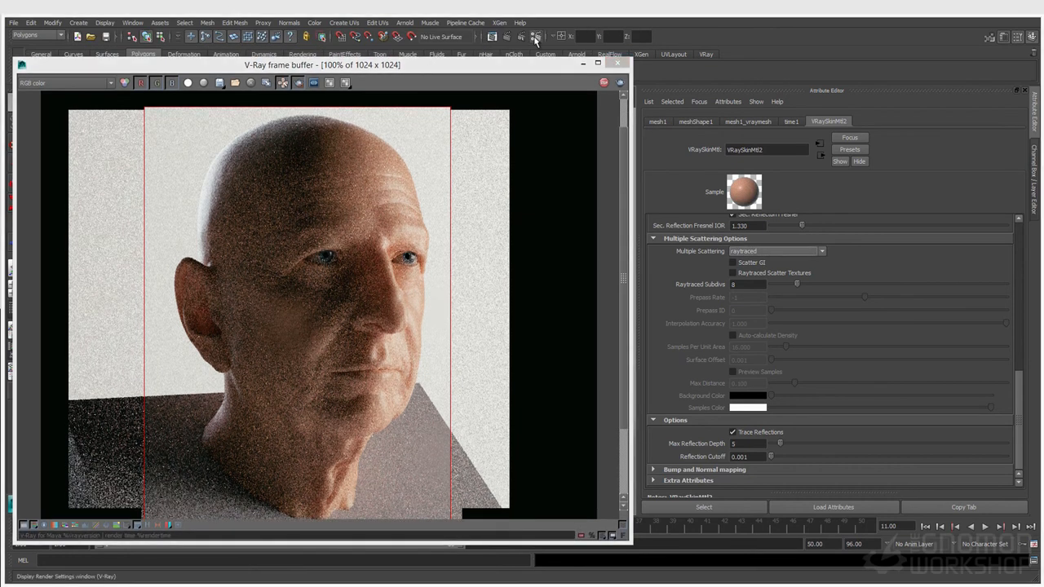
pyautogui.click(535, 38)
pyautogui.click(754, 287)
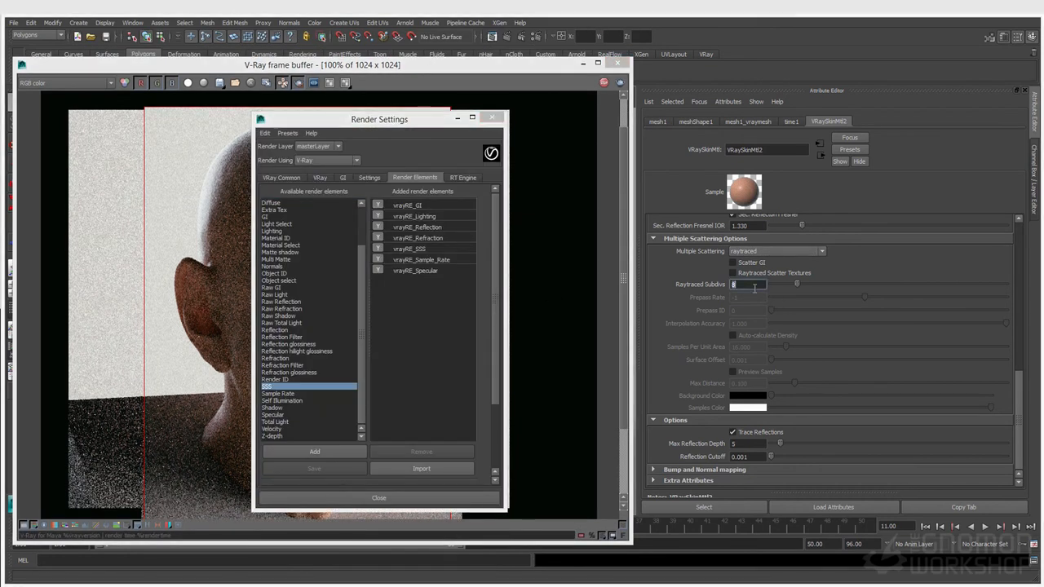
pyautogui.click(319, 178)
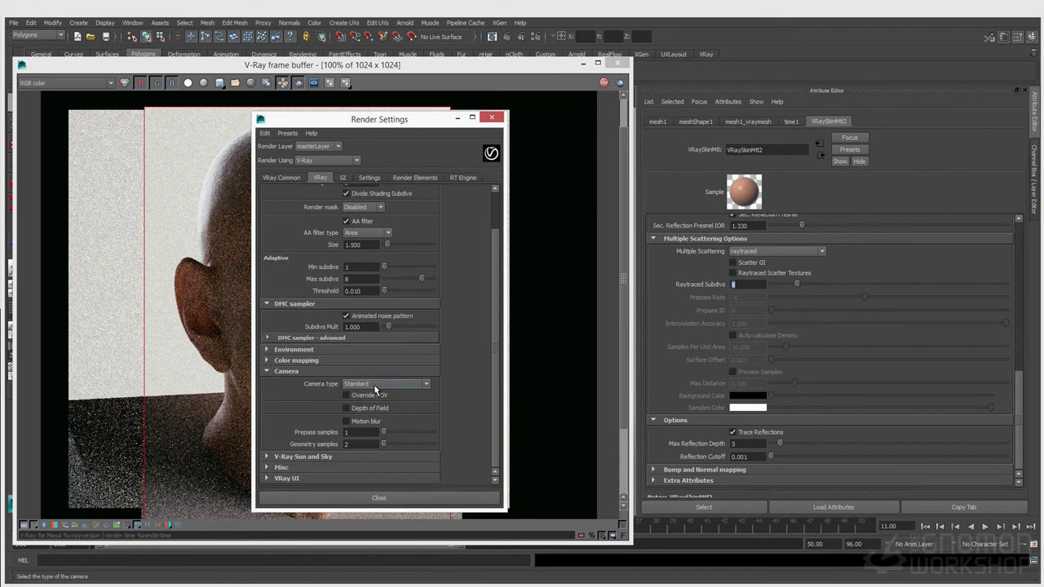
pyautogui.click(356, 278)
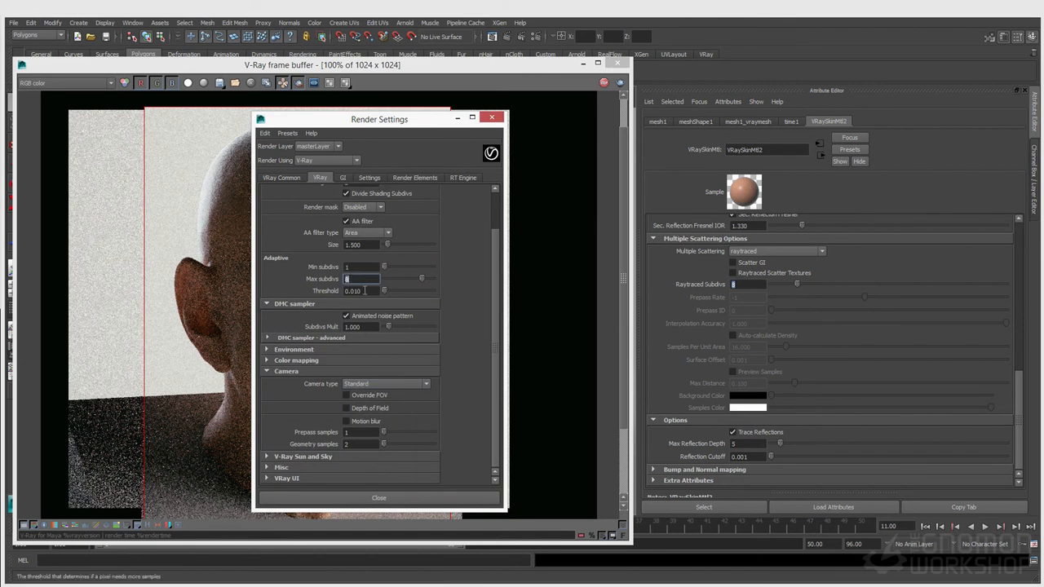
pyautogui.scroll(2, 359, 281)
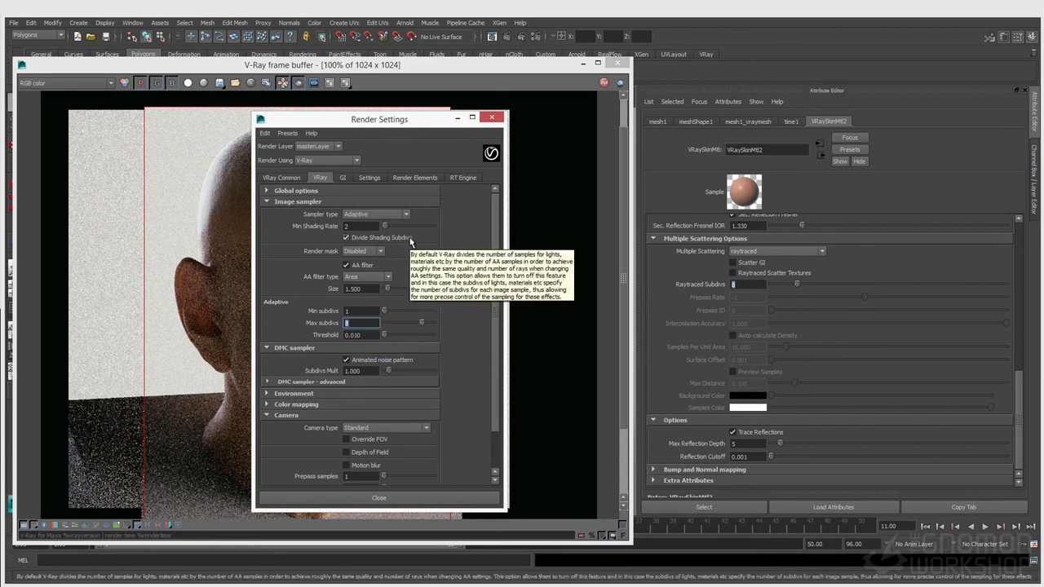
pyautogui.click(491, 117)
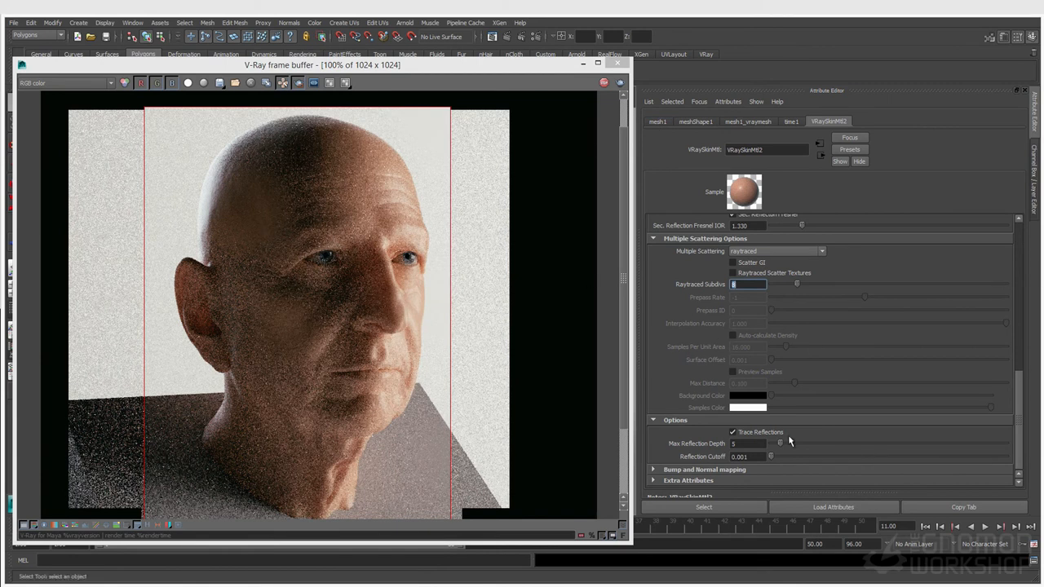
# Step: Expand the bump and normal mapping settings, keeping the map type as Bump Map
pyautogui.click(694, 473)
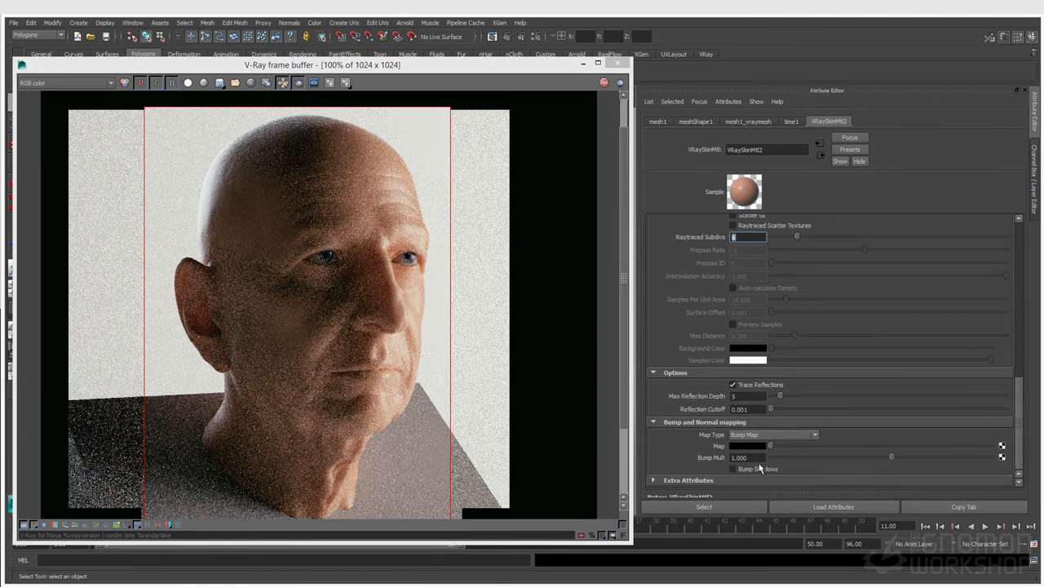
pyautogui.click(759, 437)
pyautogui.click(759, 442)
pyautogui.scroll(3, 743, 453)
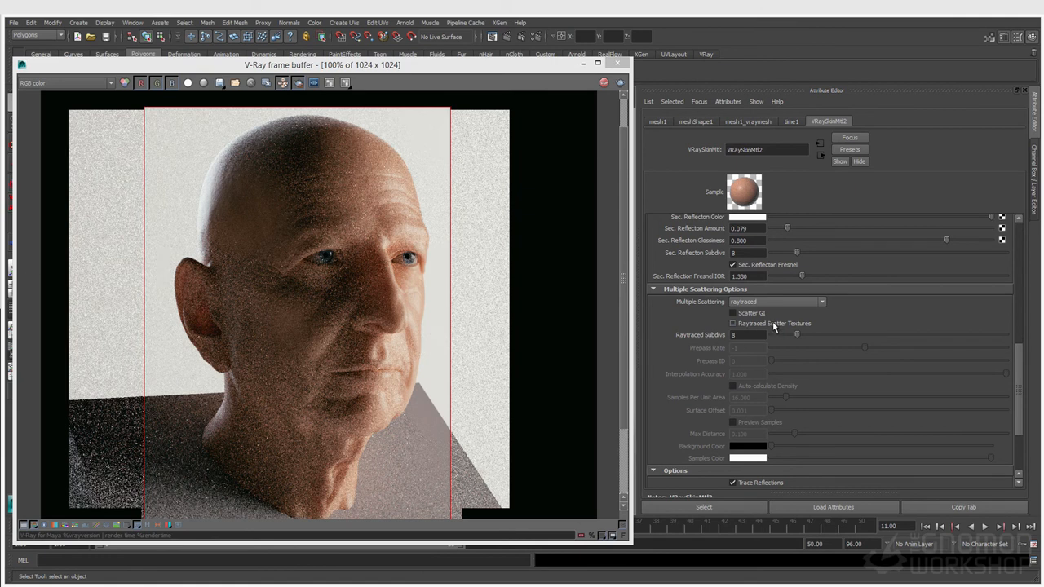
pyautogui.scroll(5, 787, 368)
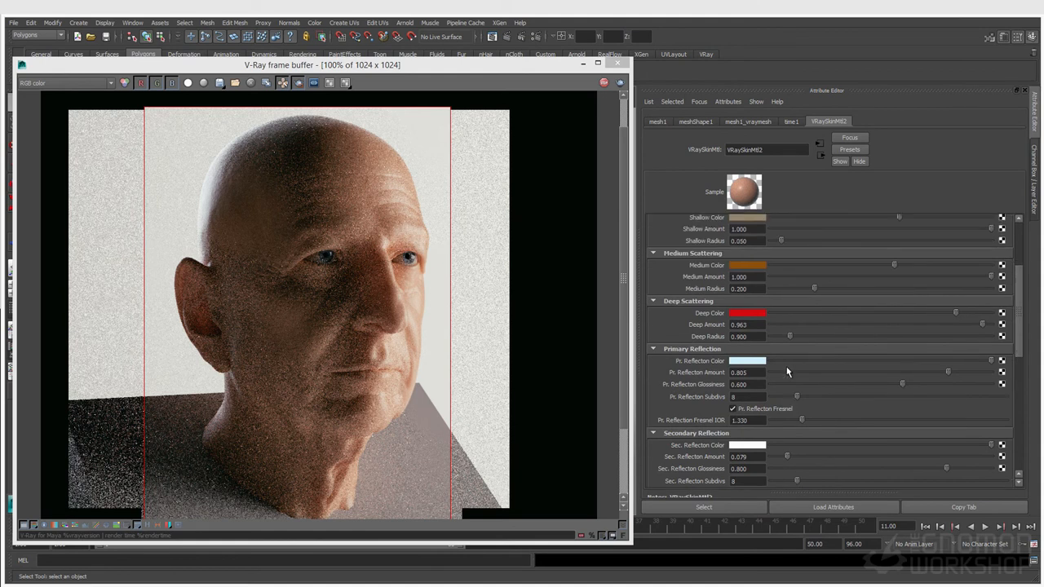
pyautogui.scroll(-6, 787, 371)
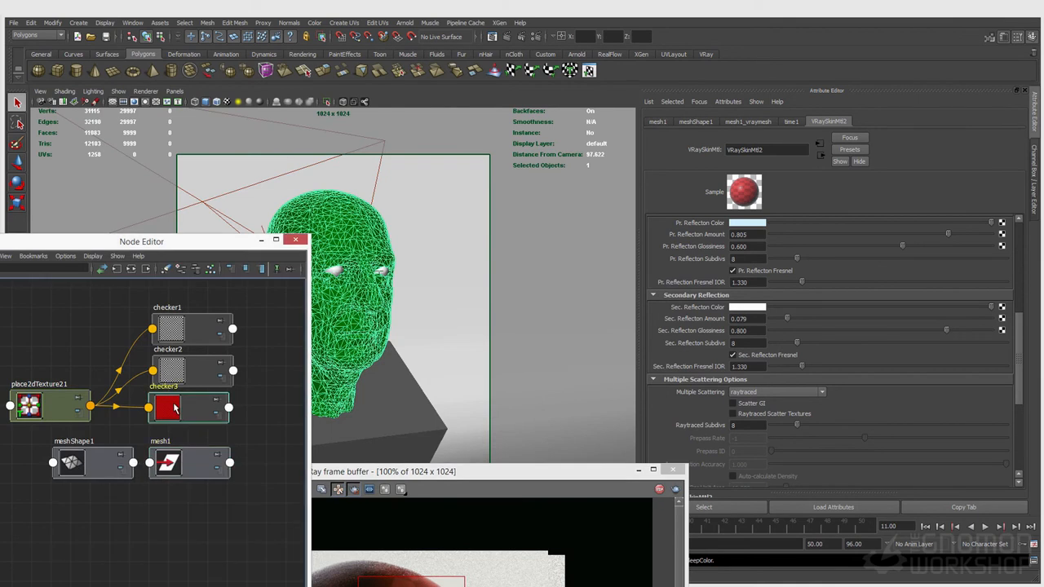
# Step: Link the red checker3 texture to Deep Color and tick Raytraced Scatter Textures
pyautogui.click(174, 407)
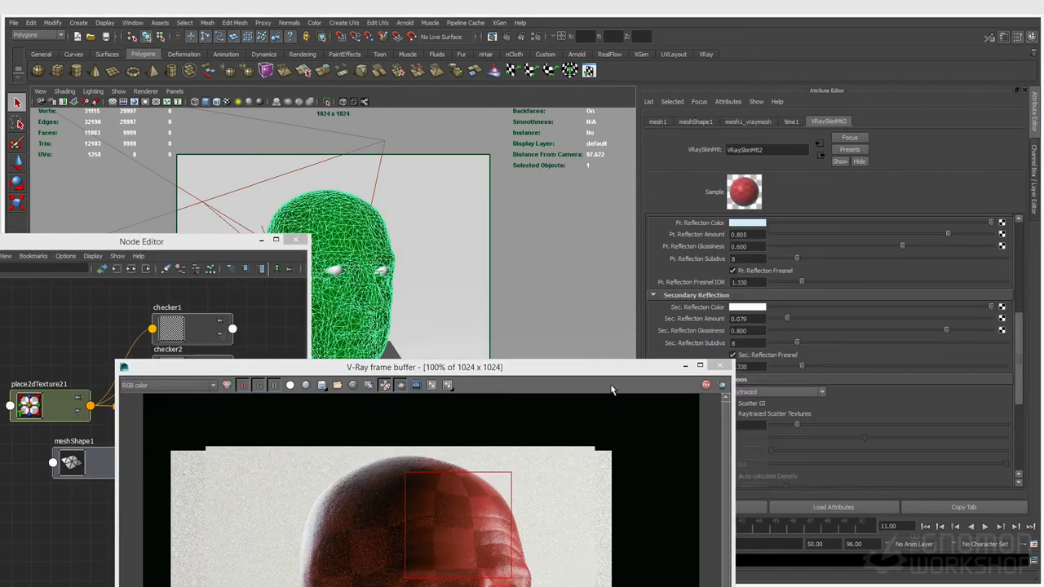
pyautogui.moveTo(615, 368); pyautogui.dragTo(568, 185)
pyautogui.scroll(1, 877, 425)
pyautogui.scroll(2, 877, 426)
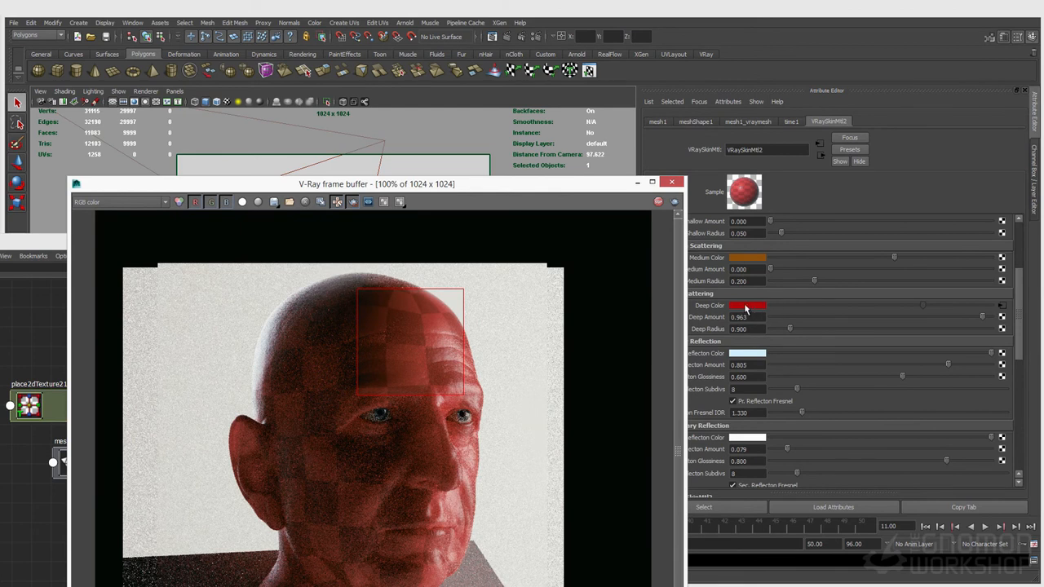
pyautogui.moveTo(416, 186); pyautogui.dragTo(399, 90)
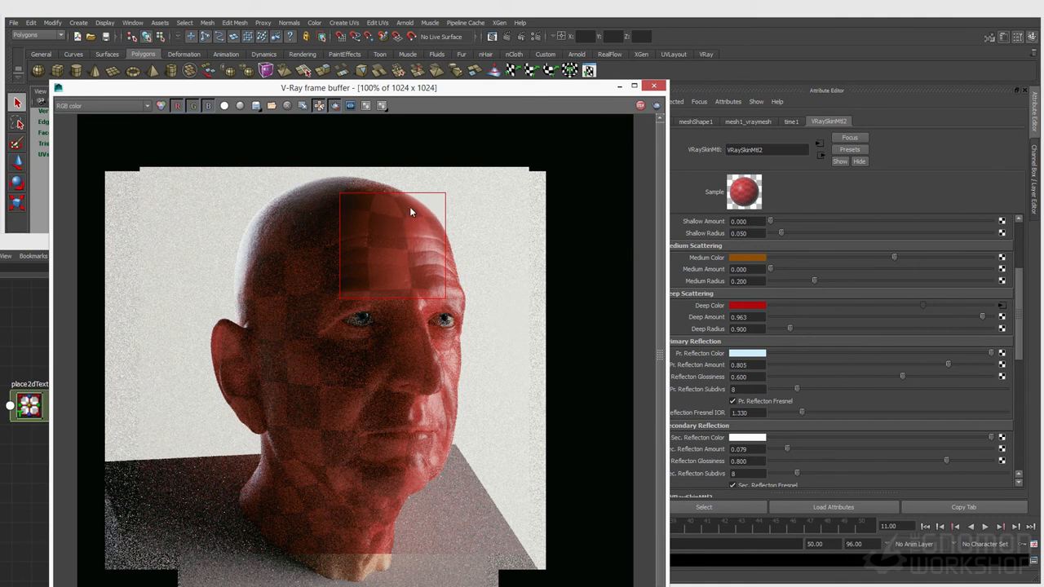
pyautogui.scroll(-5, 795, 454)
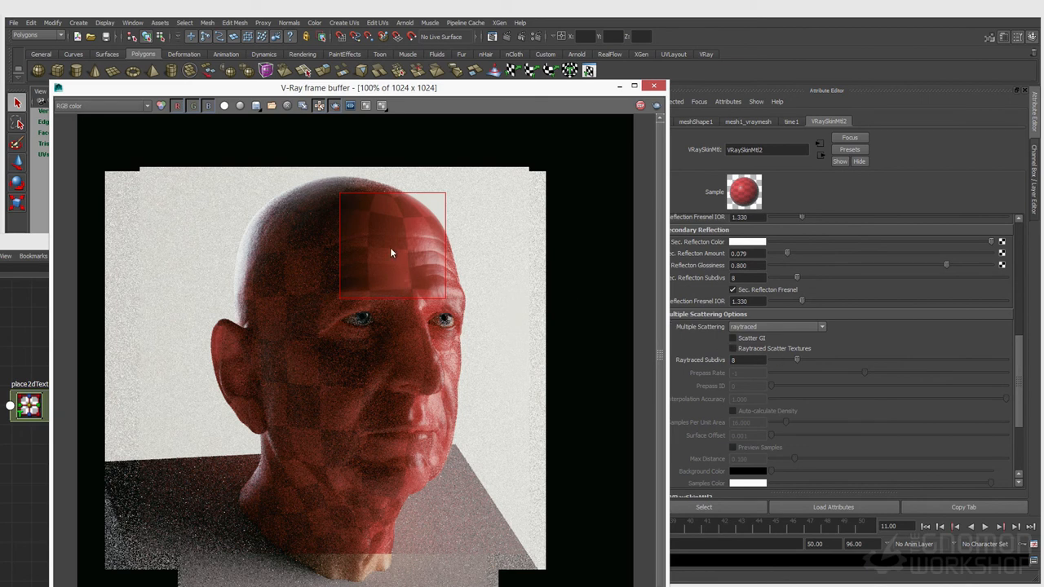
pyautogui.click(732, 349)
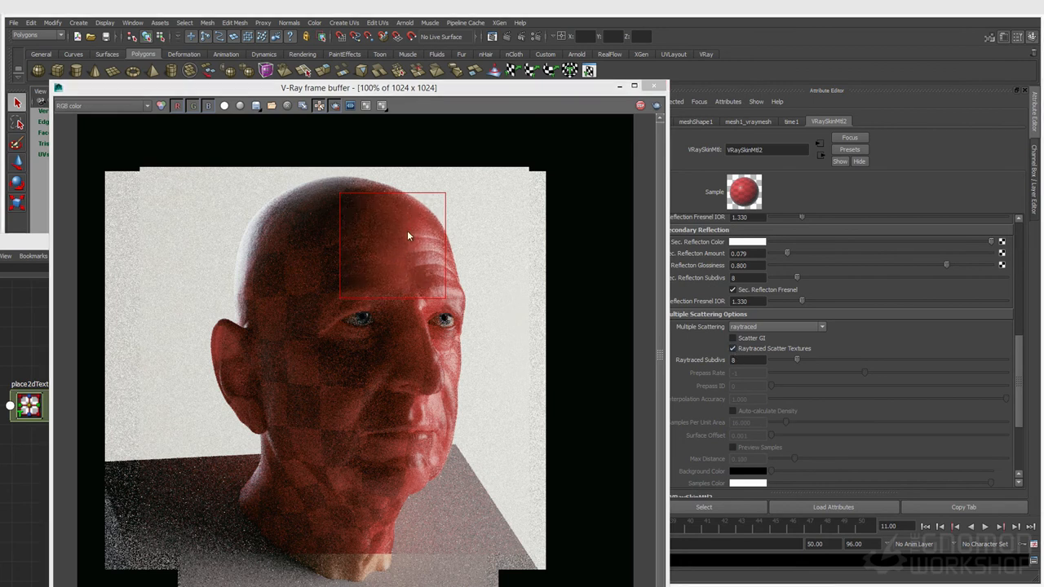
pyautogui.scroll(4, 773, 391)
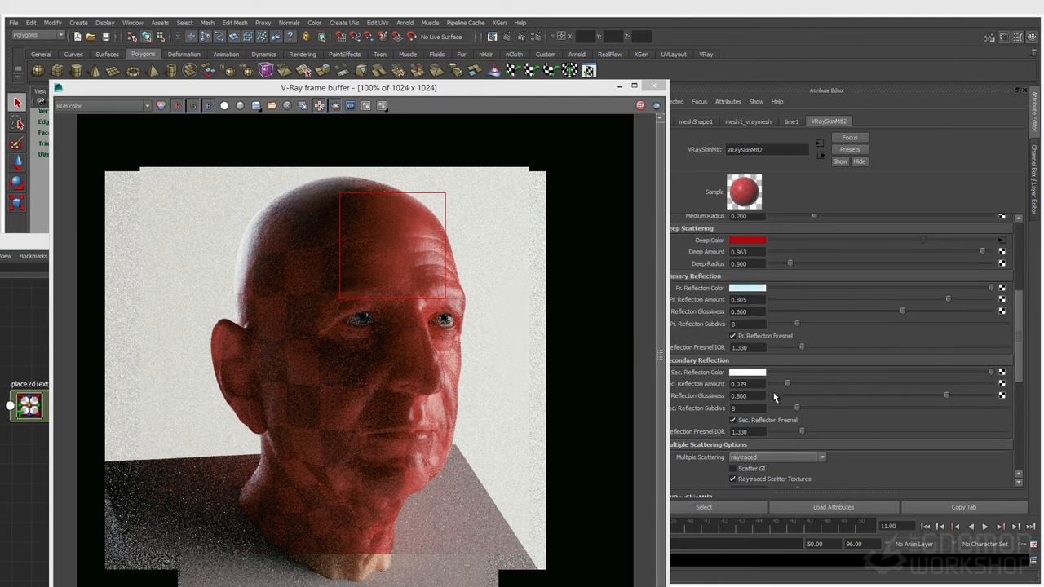
pyautogui.scroll(3, 773, 391)
pyautogui.doubleClick(746, 361)
pyautogui.write('1')
pyautogui.press('Return')
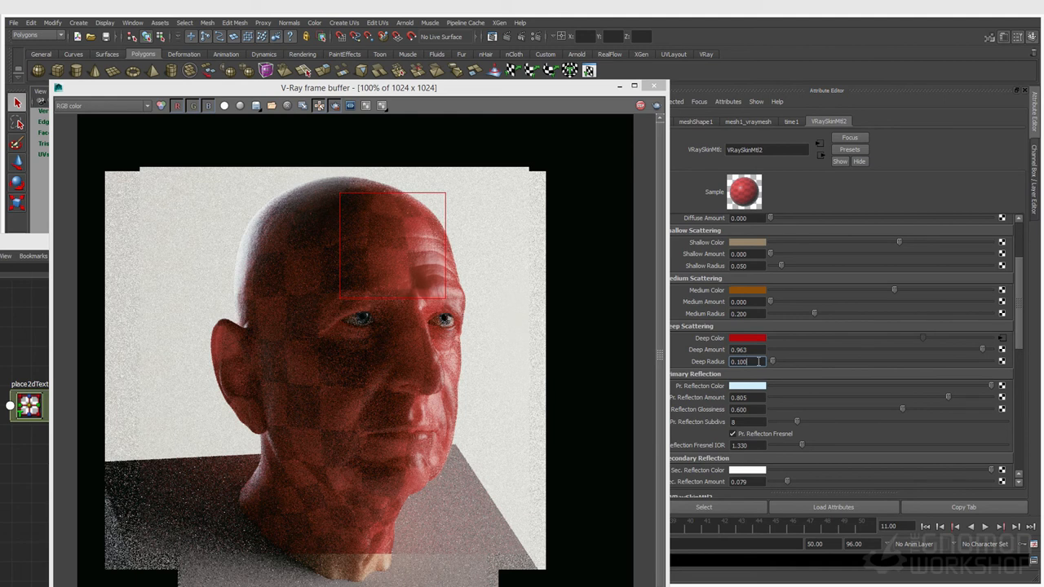
pyautogui.doubleClick(758, 361)
pyautogui.write('.9')
pyautogui.press('Return')
# Step: Untick Raytraced Scatter Textures on the skin material and move the render aside to compare
pyautogui.scroll(-1, 395, 269)
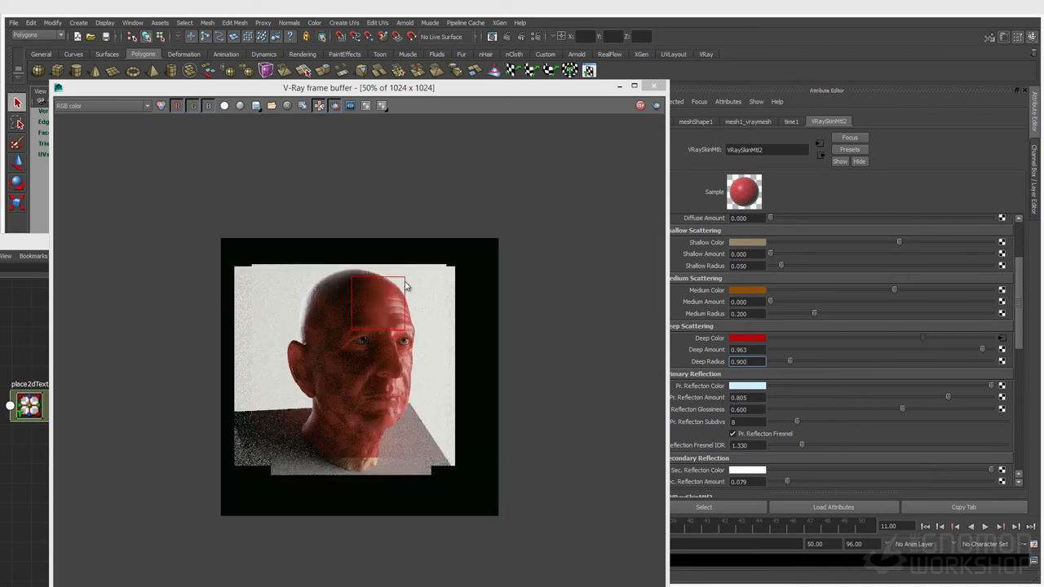
pyautogui.scroll(1, 377, 329)
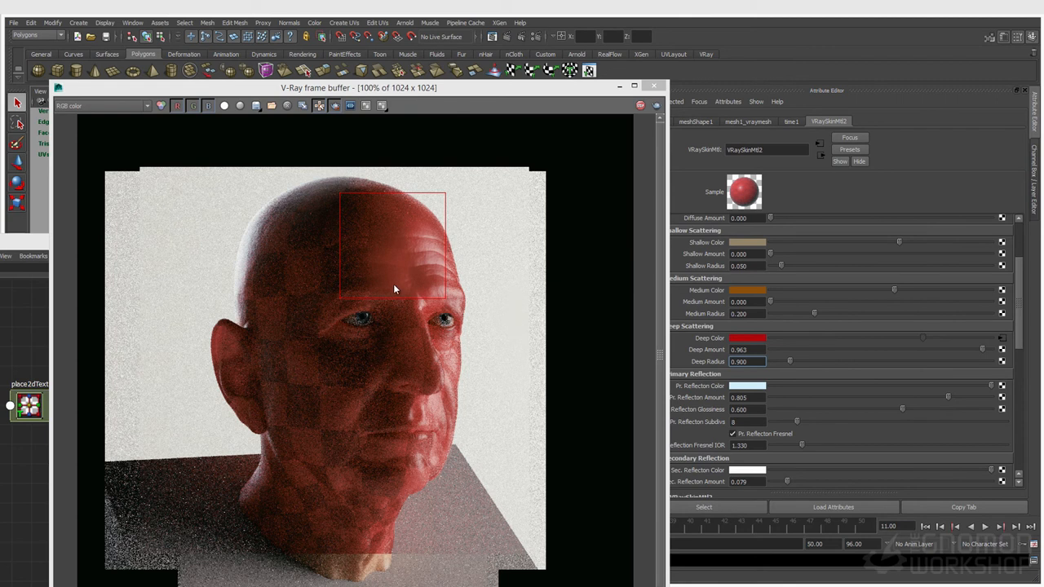
pyautogui.moveTo(263, 86); pyautogui.dragTo(262, 4)
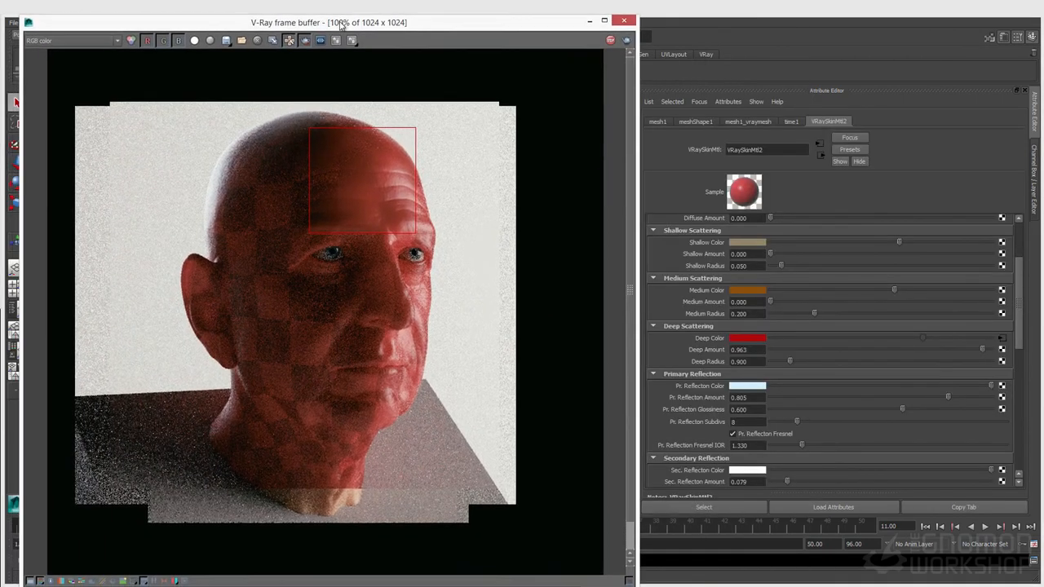
pyautogui.moveTo(340, 24); pyautogui.dragTo(352, 28)
pyautogui.scroll(-5, 797, 433)
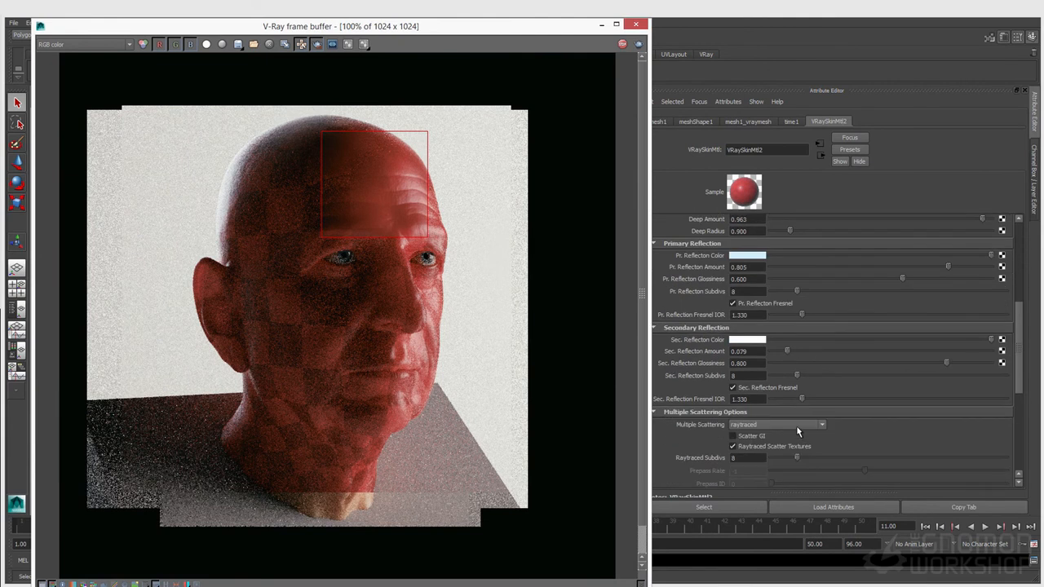
pyautogui.click(732, 413)
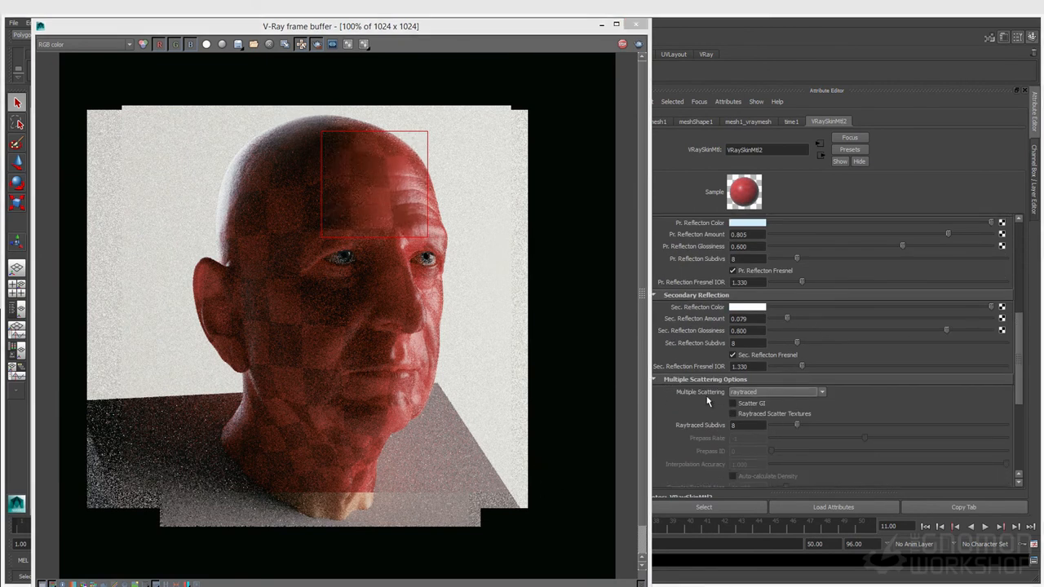
pyautogui.scroll(4, 740, 419)
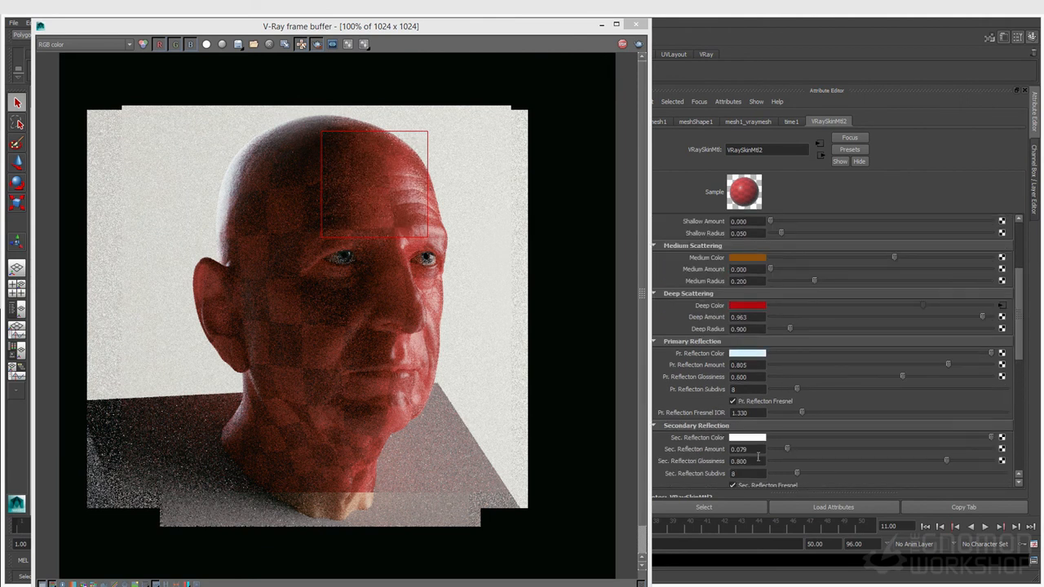
pyautogui.moveTo(332, 31); pyautogui.dragTo(459, 45)
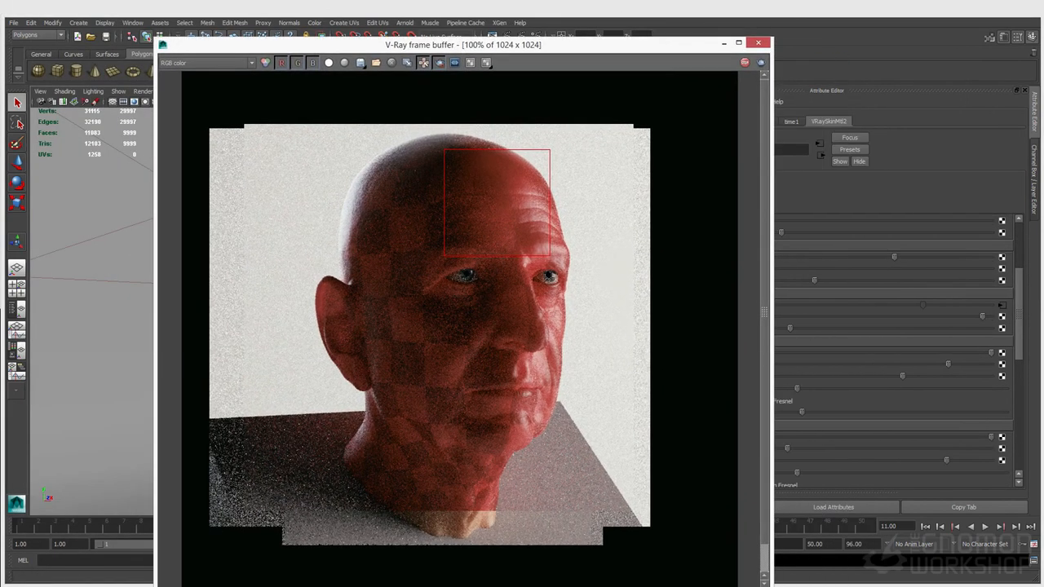
# Step: Graph VRaySkinMtl2's network in the Node Editor, showing three checkers sharing place2dTexture21
pyautogui.click(132, 22)
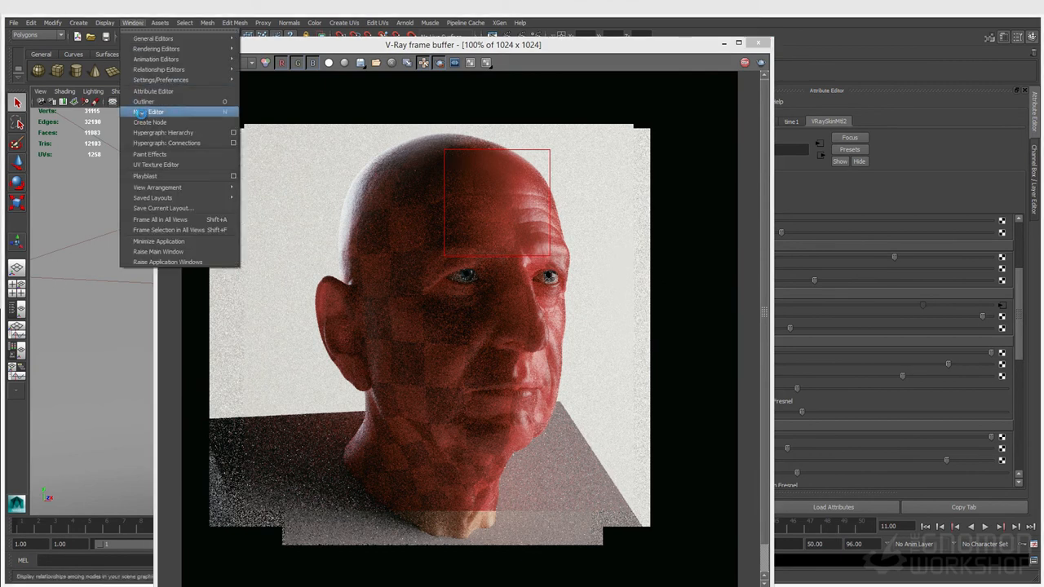
pyautogui.click(143, 109)
pyautogui.moveTo(90, 373); pyautogui.dragTo(87, 396, button='right')
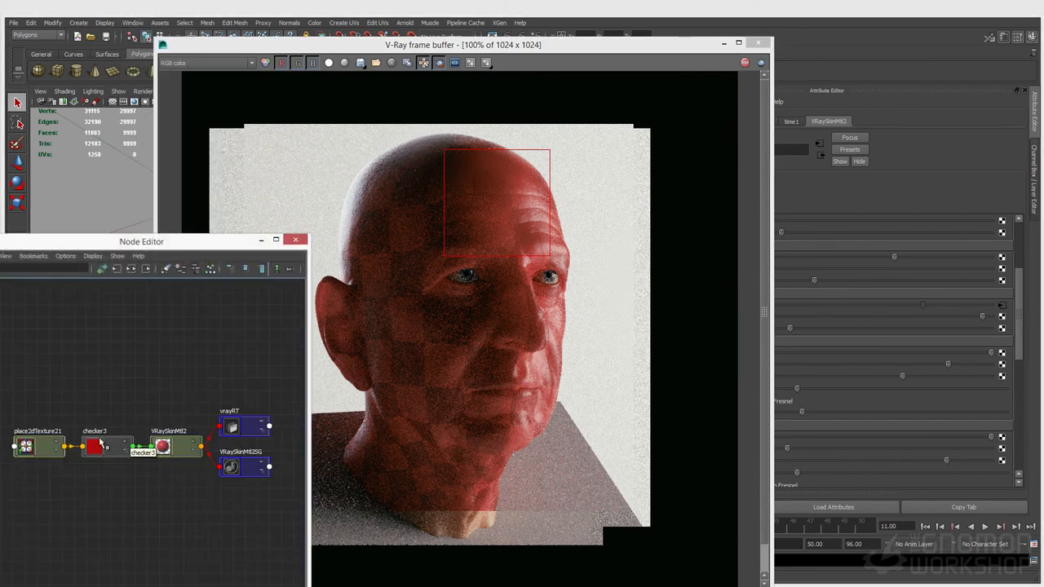
pyautogui.click(29, 451)
pyautogui.moveTo(87, 242); pyautogui.dragTo(162, 198)
pyautogui.click(218, 230)
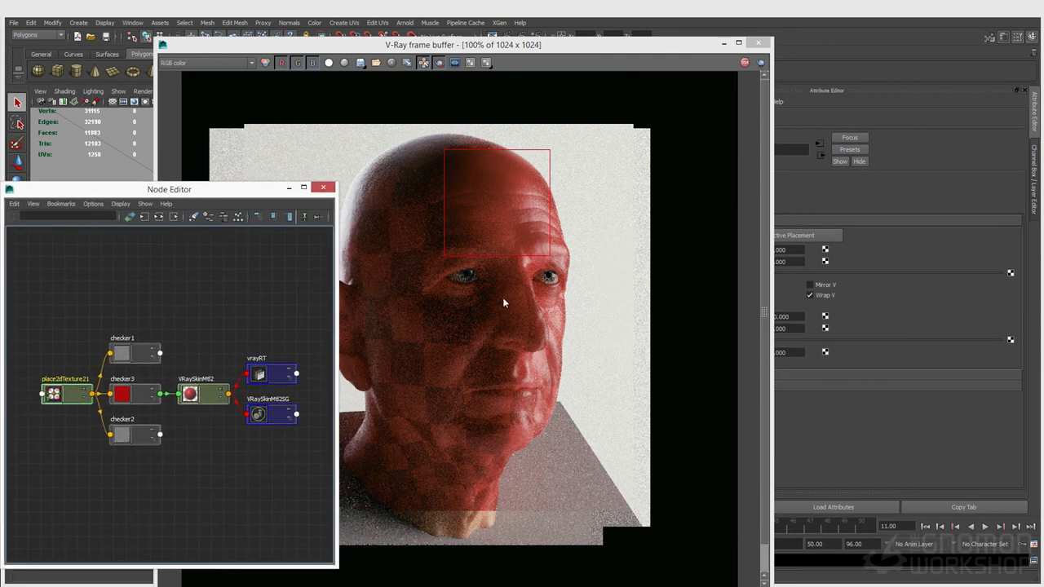
# Step: Reposition and shrink the frame buffer, then select the VRaySkinMtl2 node
pyautogui.click(607, 49)
pyautogui.moveTo(607, 46); pyautogui.dragTo(685, 27)
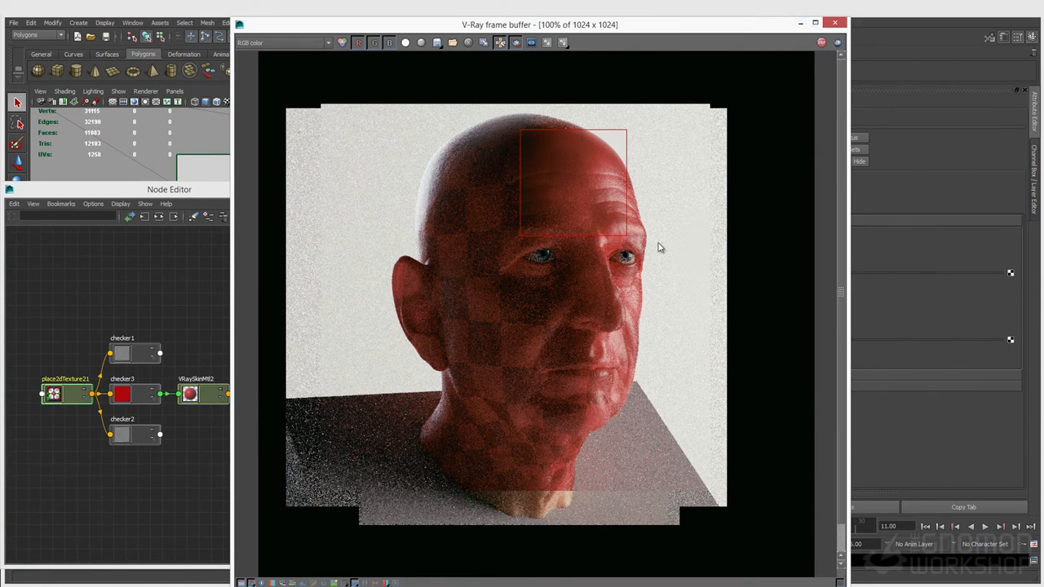
pyautogui.scroll(-1, 703, 166)
pyautogui.moveTo(849, 19); pyautogui.dragTo(588, 201)
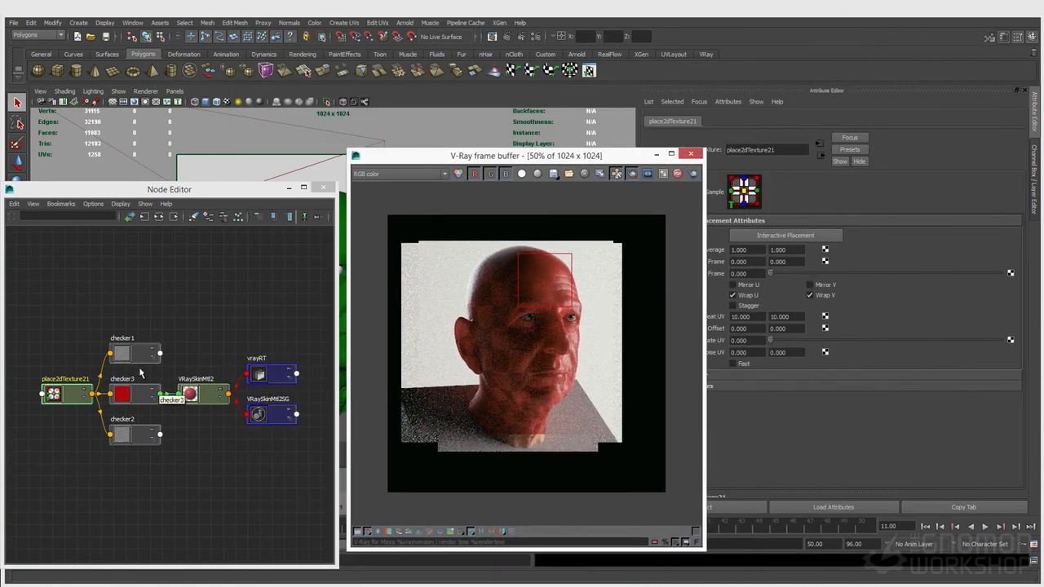
pyautogui.click(195, 394)
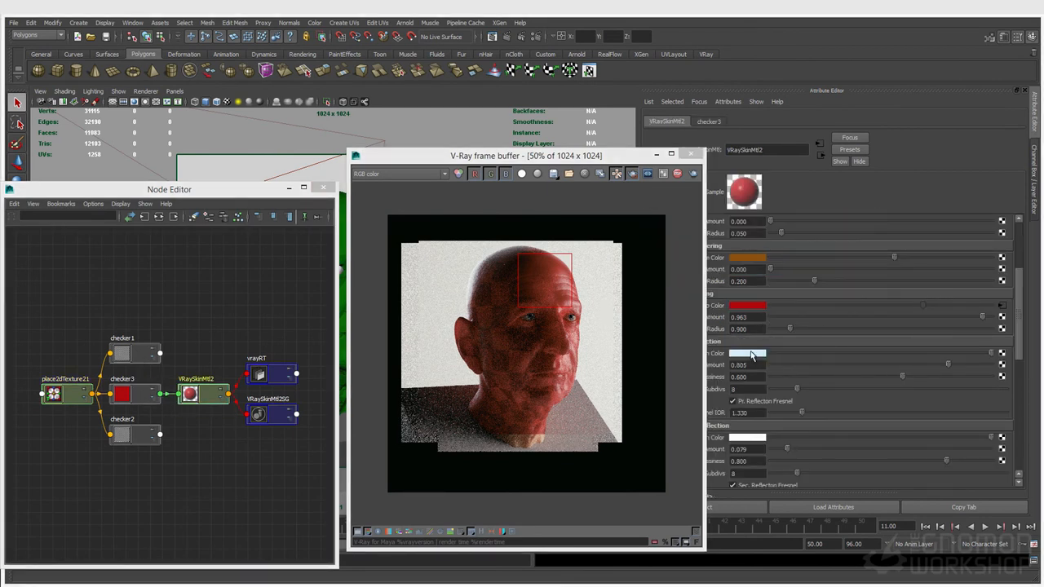
# Step: Set both of checker1's colours to tan, with the second slightly darker
pyautogui.scroll(1, 751, 349)
pyautogui.click(741, 243)
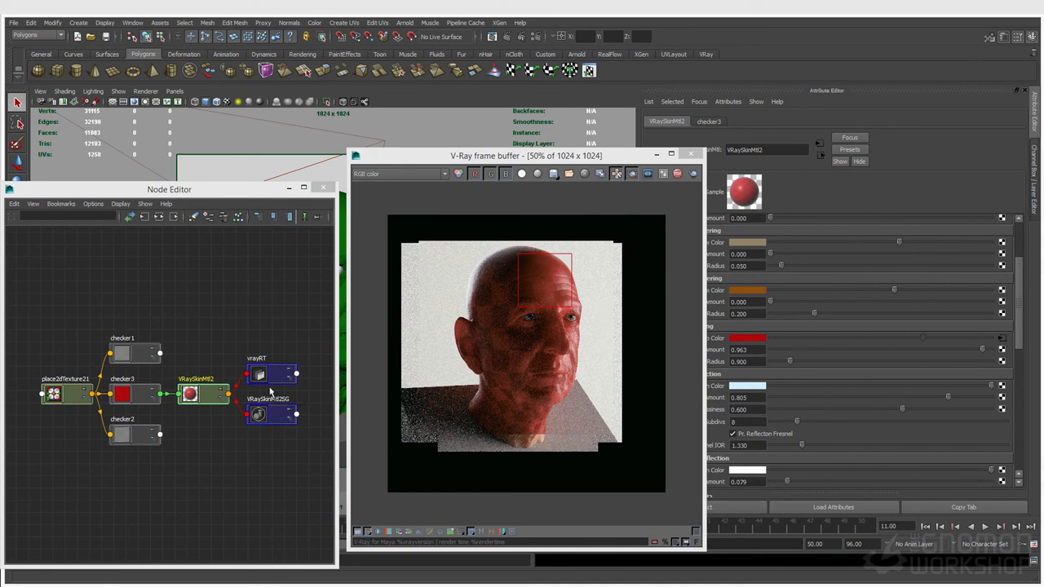
pyautogui.click(134, 353)
pyautogui.click(757, 234)
pyautogui.click(686, 226)
pyautogui.click(743, 253)
pyautogui.click(746, 243)
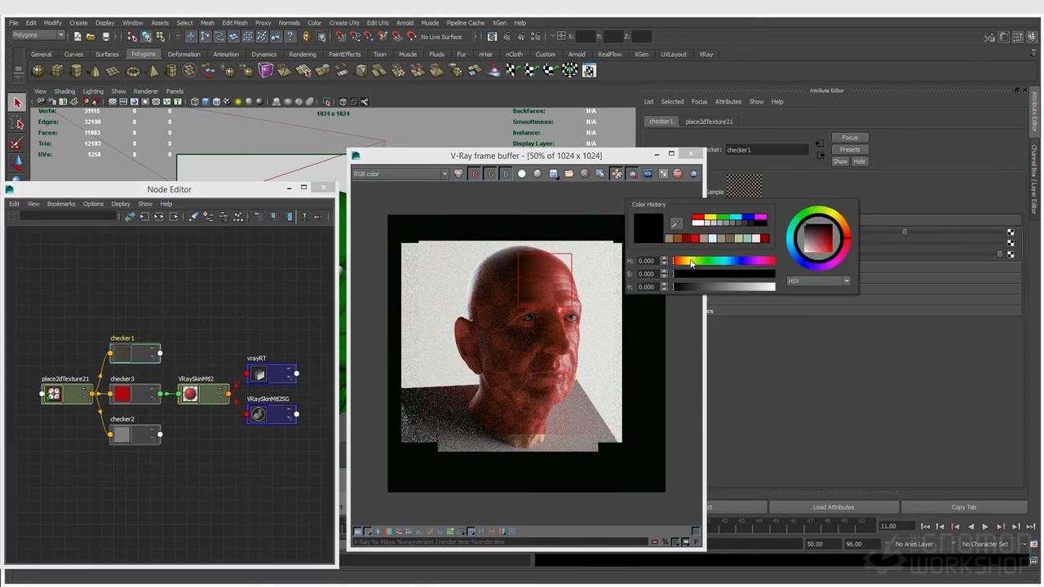
pyautogui.click(668, 235)
pyautogui.moveTo(903, 242); pyautogui.dragTo(884, 242)
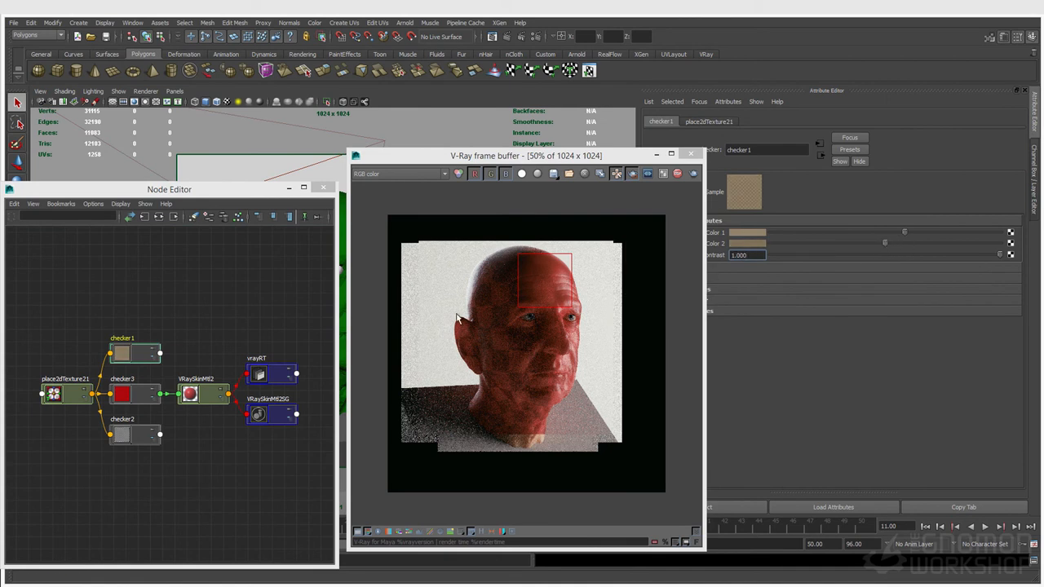
# Step: Set checker2's colours to brown and a darker brown
pyautogui.click(143, 436)
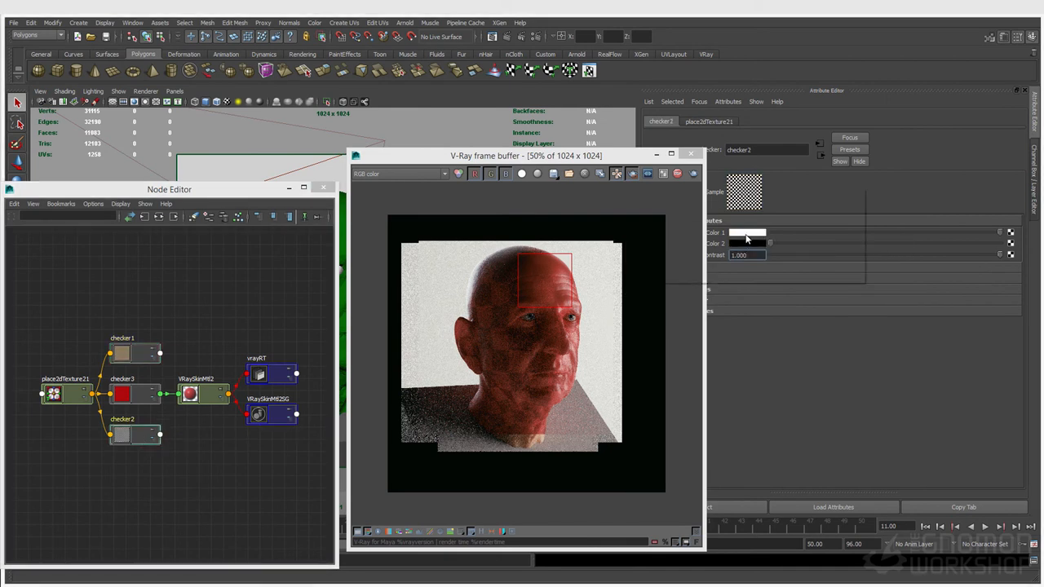
pyautogui.click(746, 234)
pyautogui.click(684, 226)
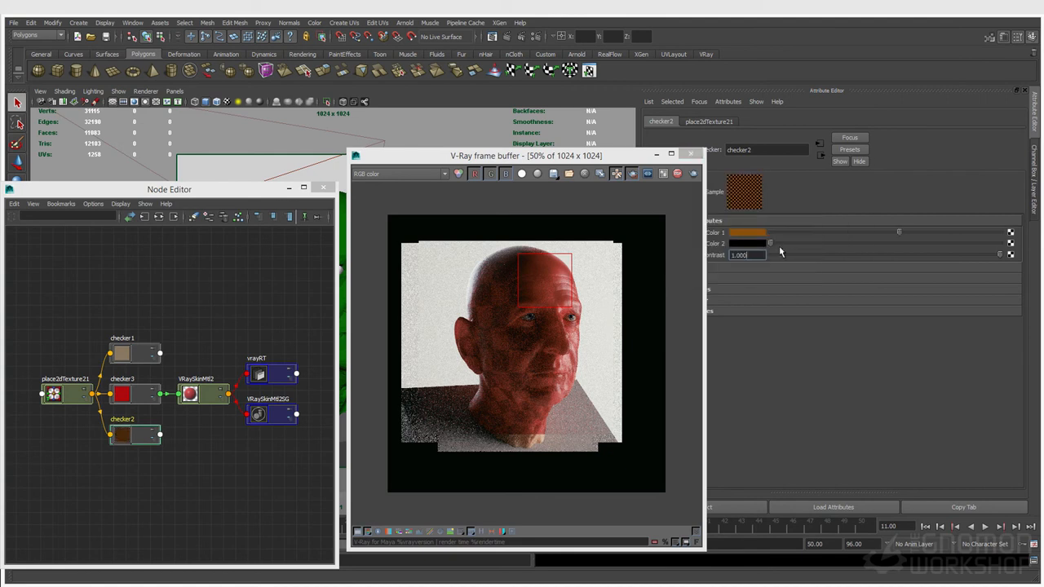
pyautogui.click(746, 234)
pyautogui.moveTo(745, 287); pyautogui.dragTo(734, 287)
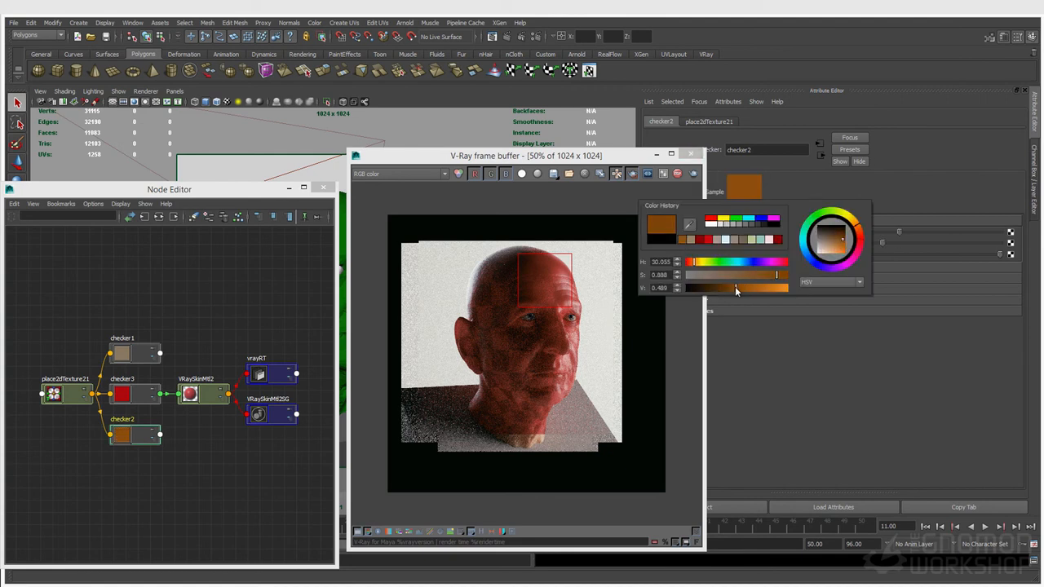
# Step: Connect checker1 to Shallow Color and checker2 to Medium Color, with both amounts at 1.000
pyautogui.click(201, 400)
pyautogui.moveTo(131, 359); pyautogui.dragTo(713, 254, button='middle')
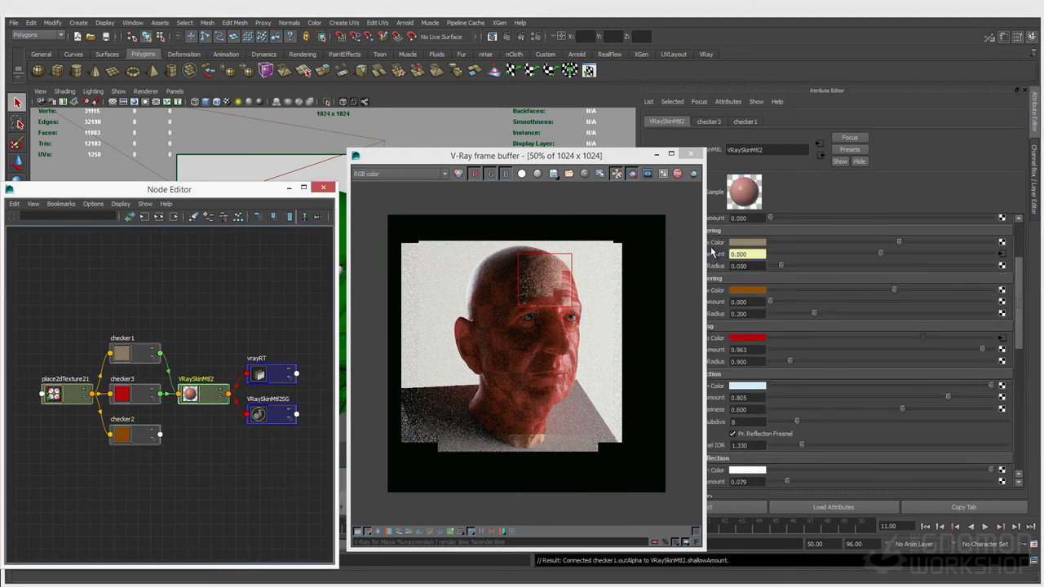
pyautogui.hotkey('ctrl', 'z')
pyautogui.moveTo(156, 362); pyautogui.dragTo(719, 245, button='middle')
pyautogui.moveTo(128, 436); pyautogui.dragTo(712, 305, button='middle')
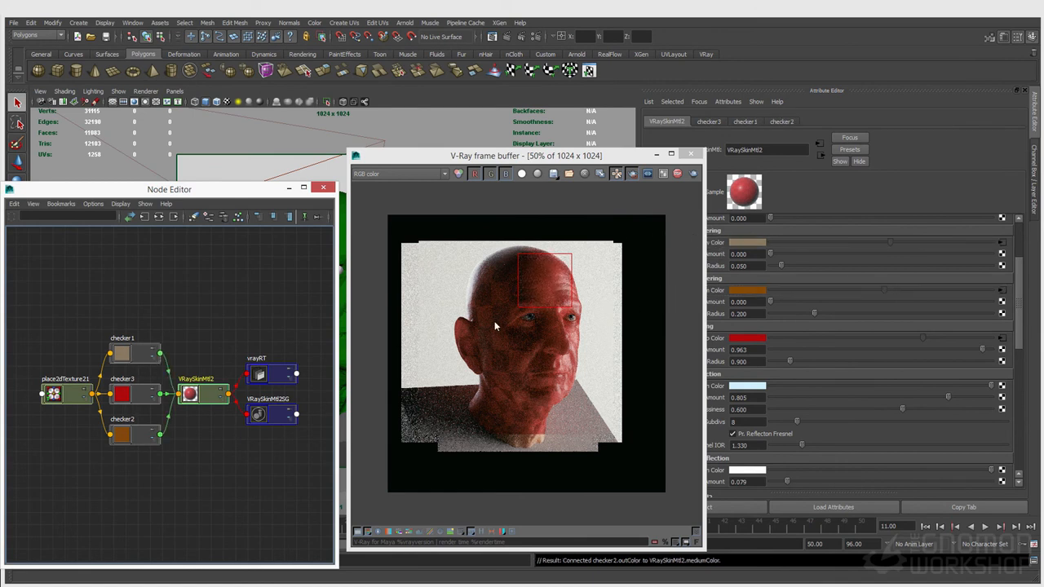
pyautogui.click(781, 255)
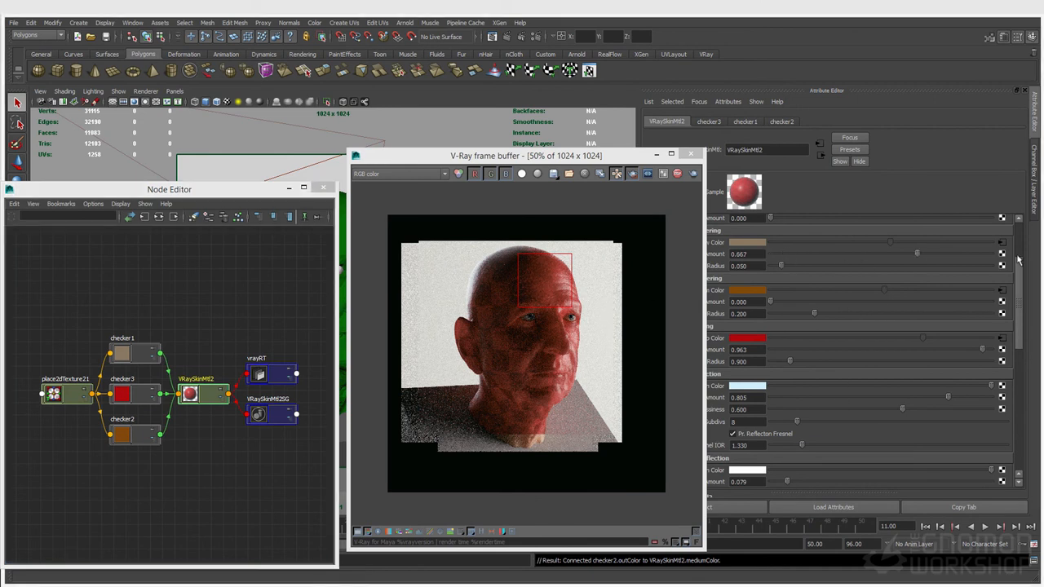
pyautogui.click(790, 304)
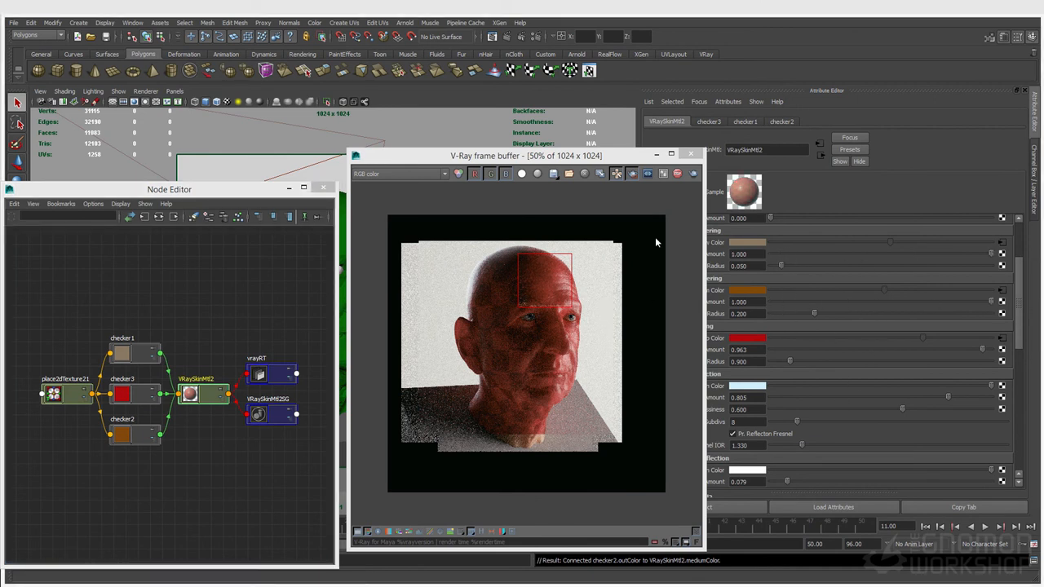
# Step: Zoom the head render to 100% and select checker1 in the Node Editor
pyautogui.moveTo(566, 160); pyautogui.dragTo(466, 128)
pyautogui.scroll(1, 435, 235)
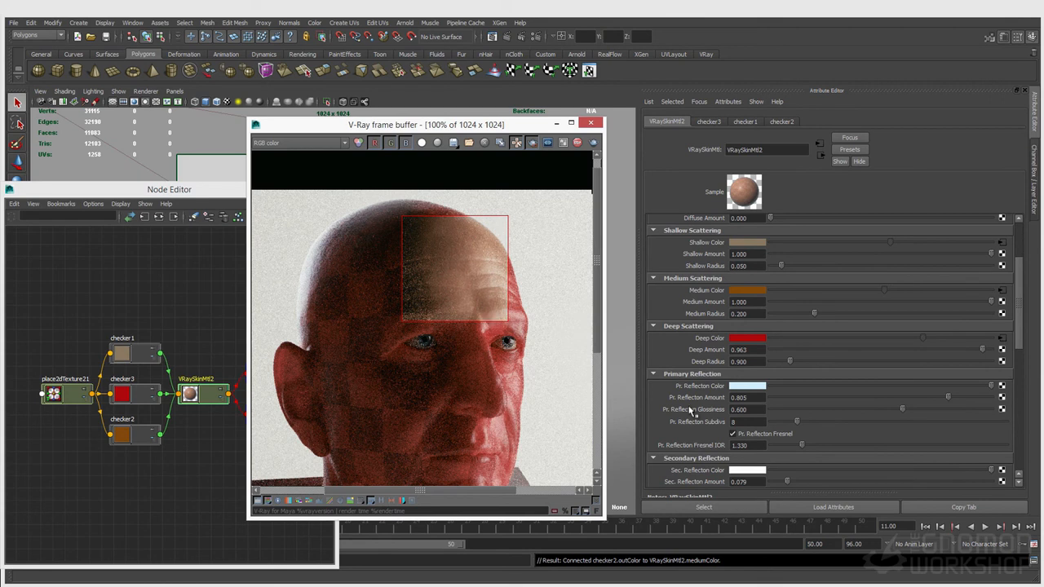
pyautogui.scroll(-2, 716, 374)
pyautogui.scroll(-3, 716, 373)
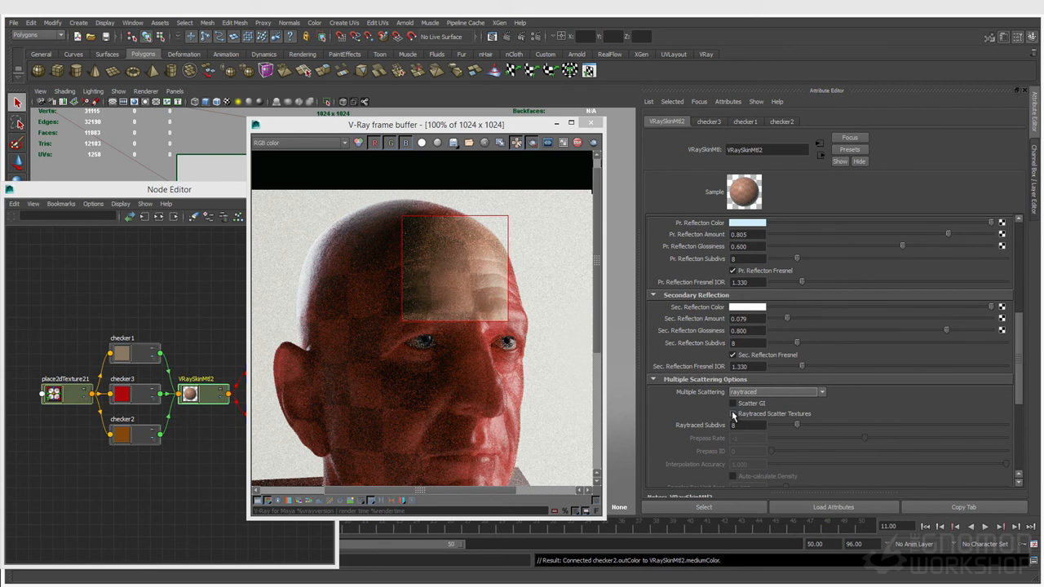
pyautogui.scroll(7, 733, 412)
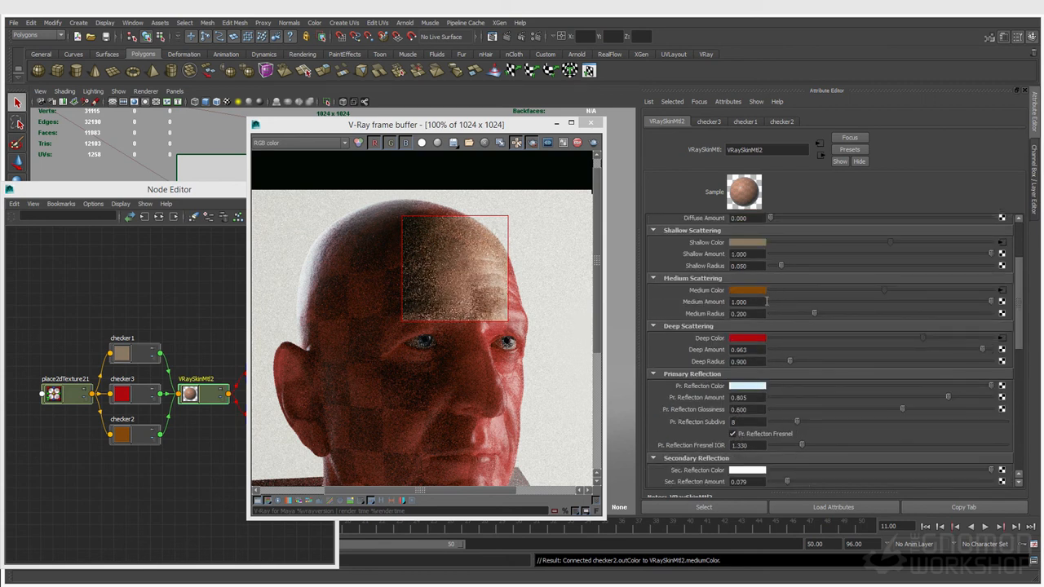
pyautogui.click(138, 357)
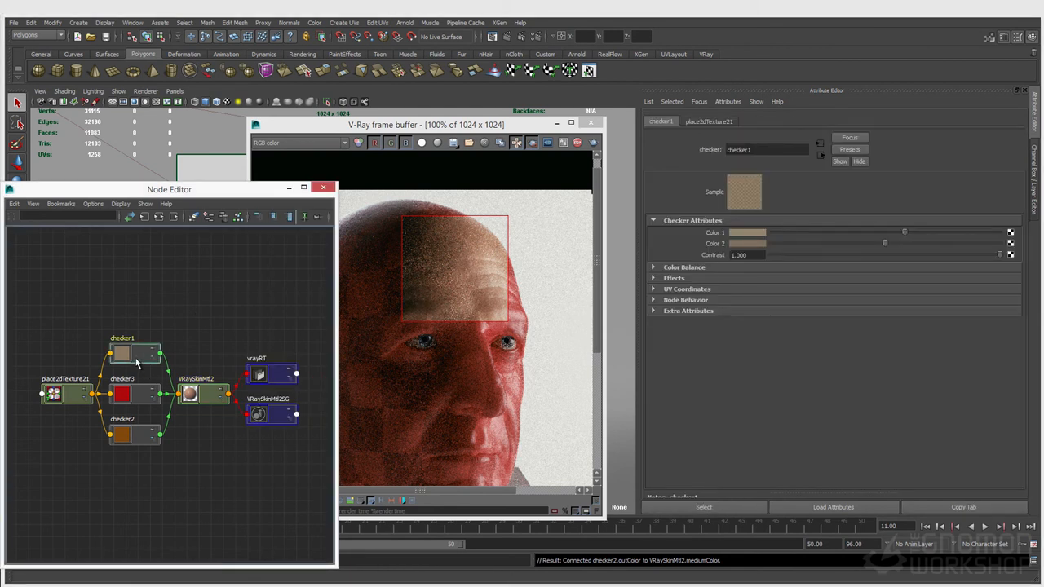
# Step: Duplicate checker1 as checker4 below checker2, darkening its second colour to 0.579 value
pyautogui.hotkey('ctrl', 'd')
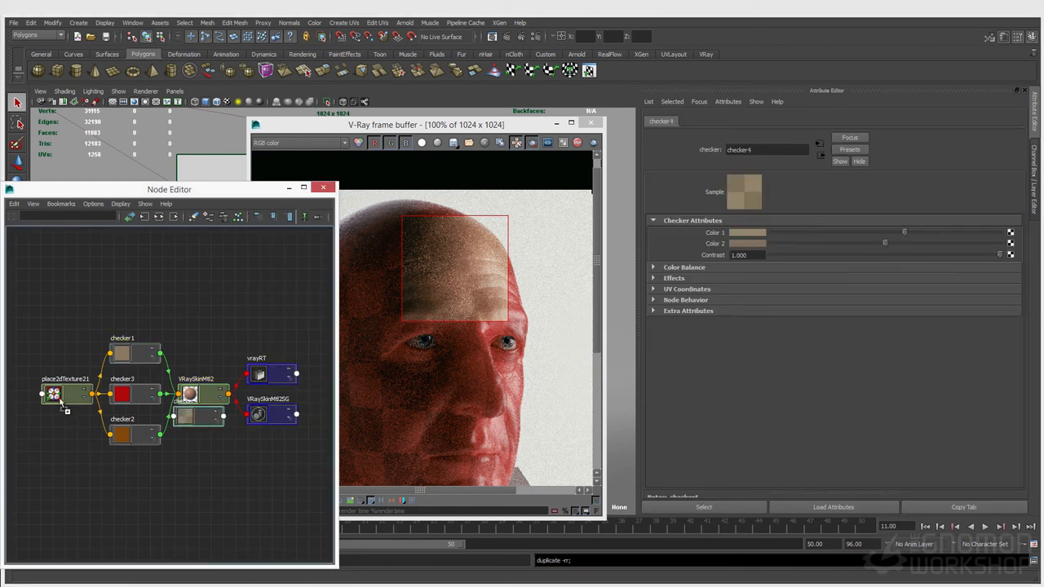
pyautogui.moveTo(202, 419); pyautogui.dragTo(149, 490)
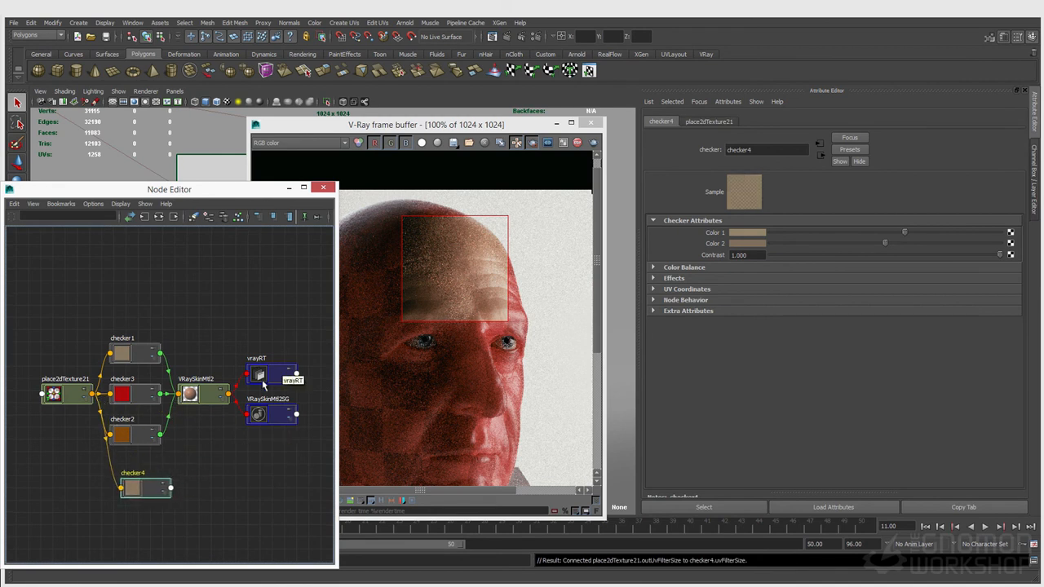
pyautogui.click(195, 397)
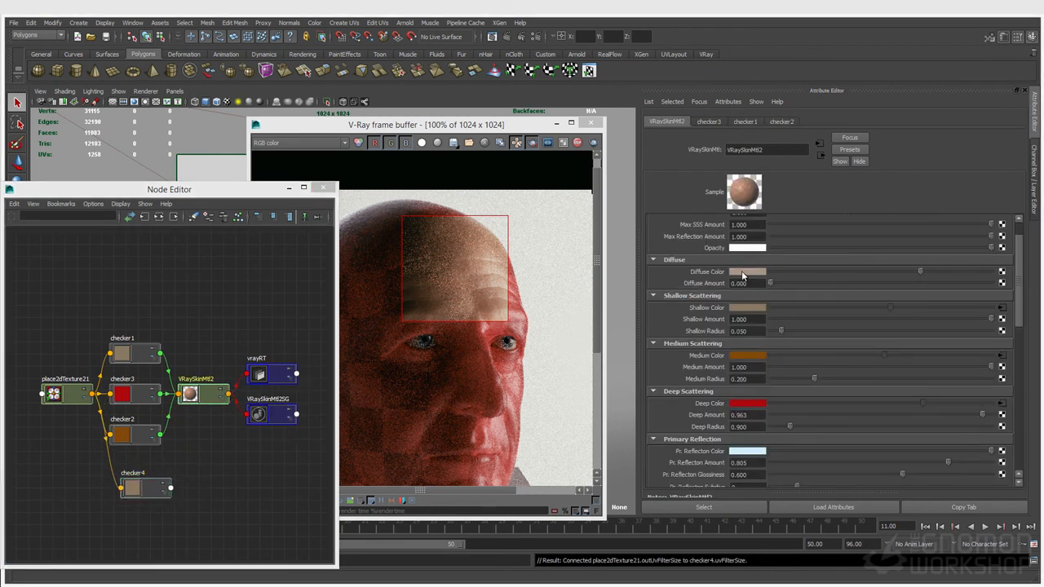
pyautogui.click(135, 487)
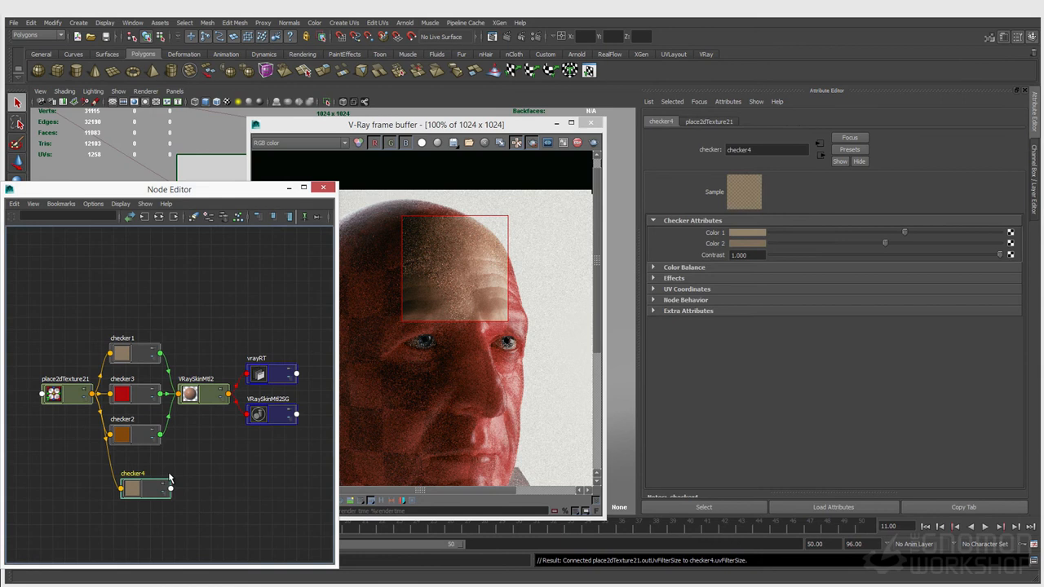
pyautogui.click(746, 236)
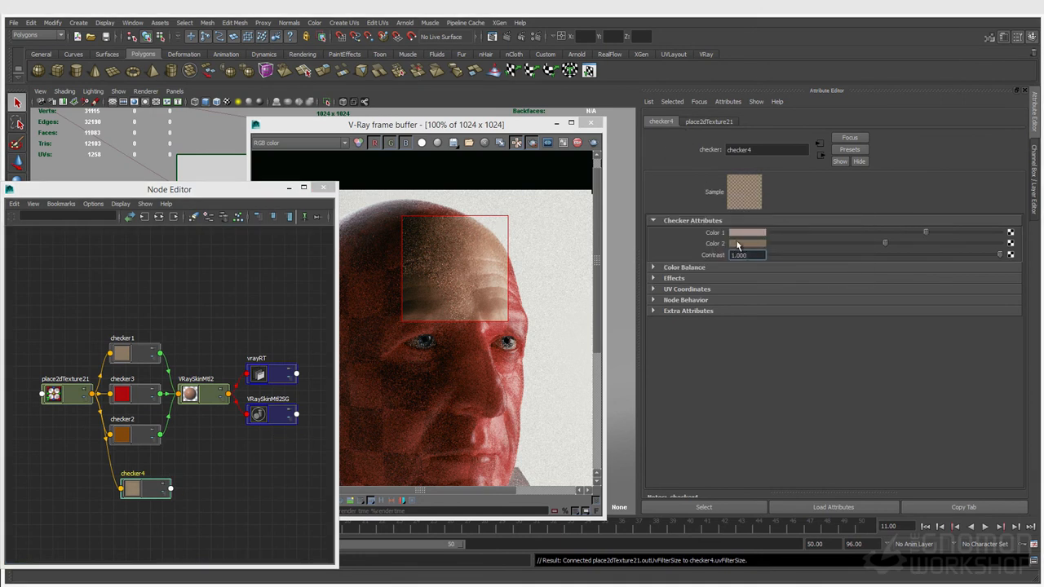
pyautogui.click(737, 246)
pyautogui.click(665, 239)
pyautogui.moveTo(733, 287); pyautogui.dragTo(726, 286)
# Step: Connect checker4 to VRaySkinMtl2's Diffuse Color
pyautogui.click(200, 394)
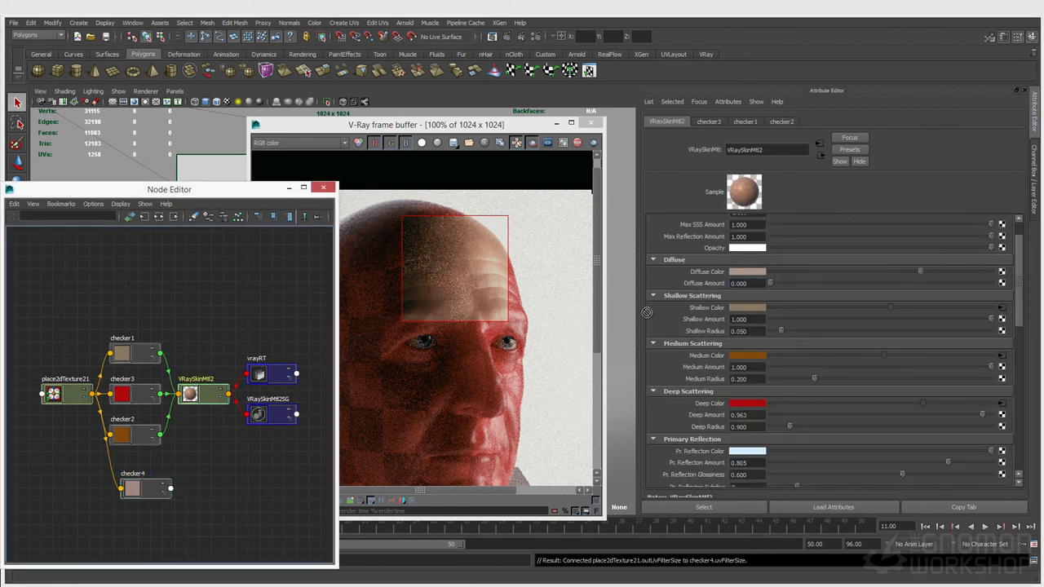
pyautogui.scroll(2, 705, 261)
pyautogui.moveTo(654, 259); pyautogui.dragTo(706, 307, button='middle')
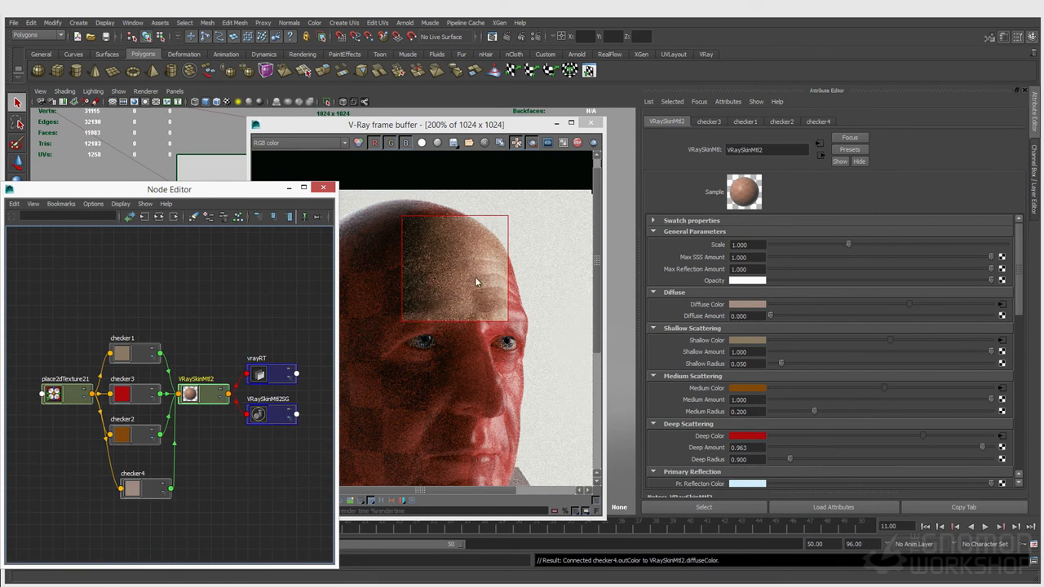
# Step: Draw an IPR render region over the forehead
pyautogui.scroll(1, 473, 277)
pyautogui.moveTo(409, 218); pyautogui.dragTo(515, 318)
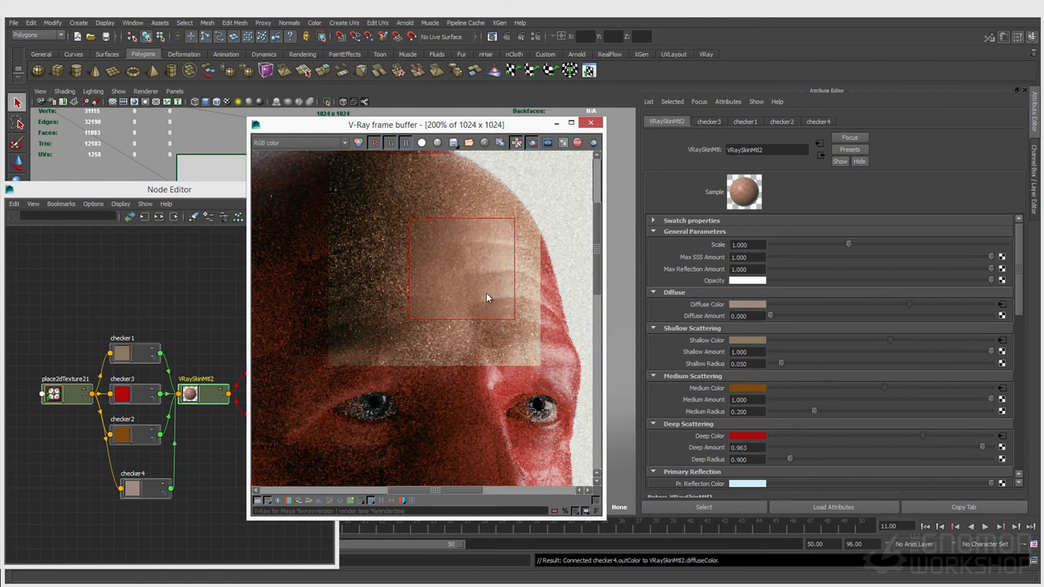
pyautogui.scroll(-10, 748, 379)
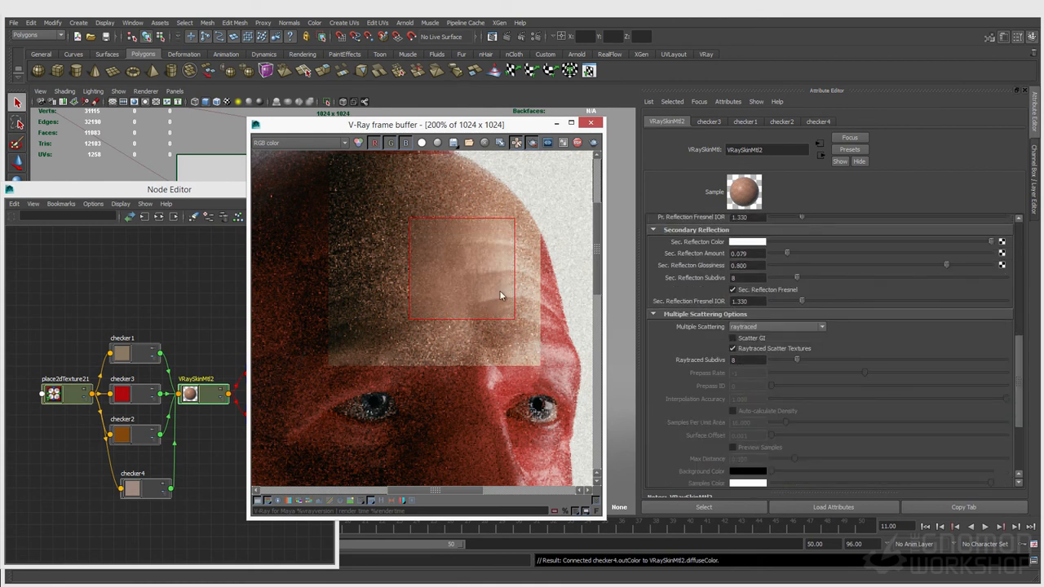
pyautogui.scroll(10, 733, 392)
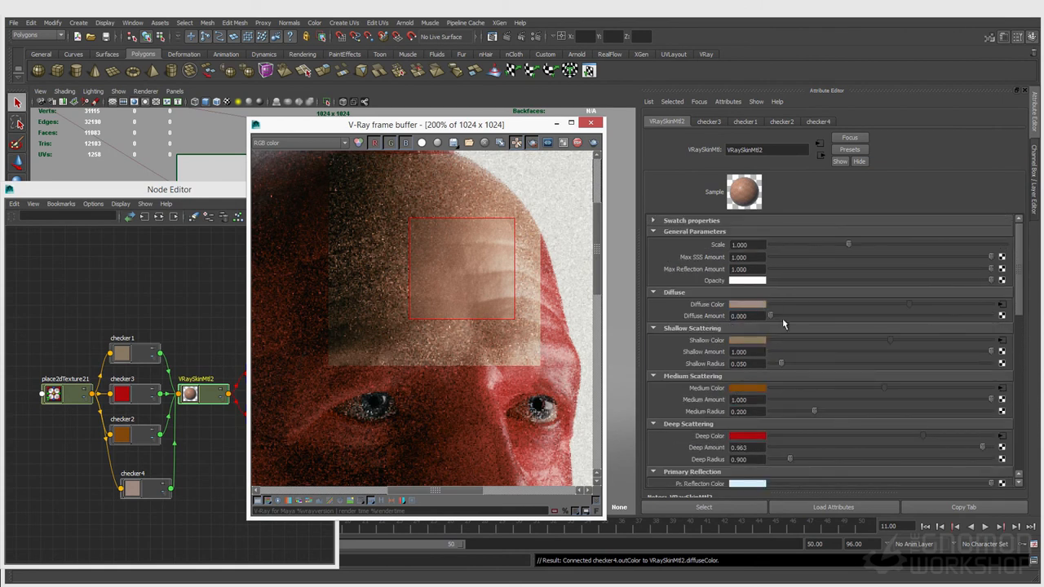
# Step: Set Diffuse Amount to 0.300 and turn off Raytraced Scatter Textures
pyautogui.moveTo(771, 316); pyautogui.dragTo(774, 318)
pyautogui.moveTo(845, 322); pyautogui.dragTo(922, 317)
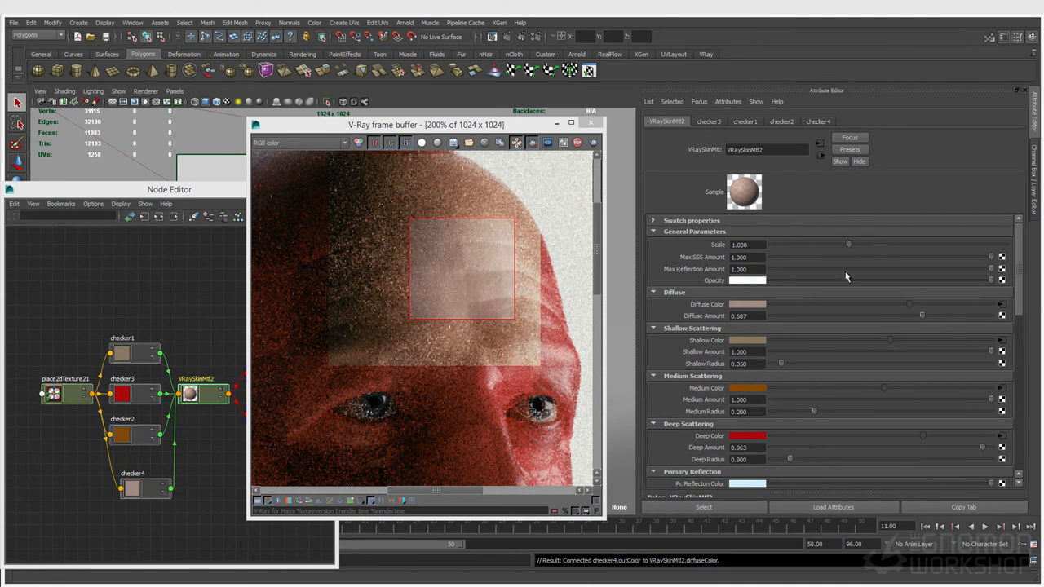
pyautogui.moveTo(918, 321); pyautogui.dragTo(837, 323)
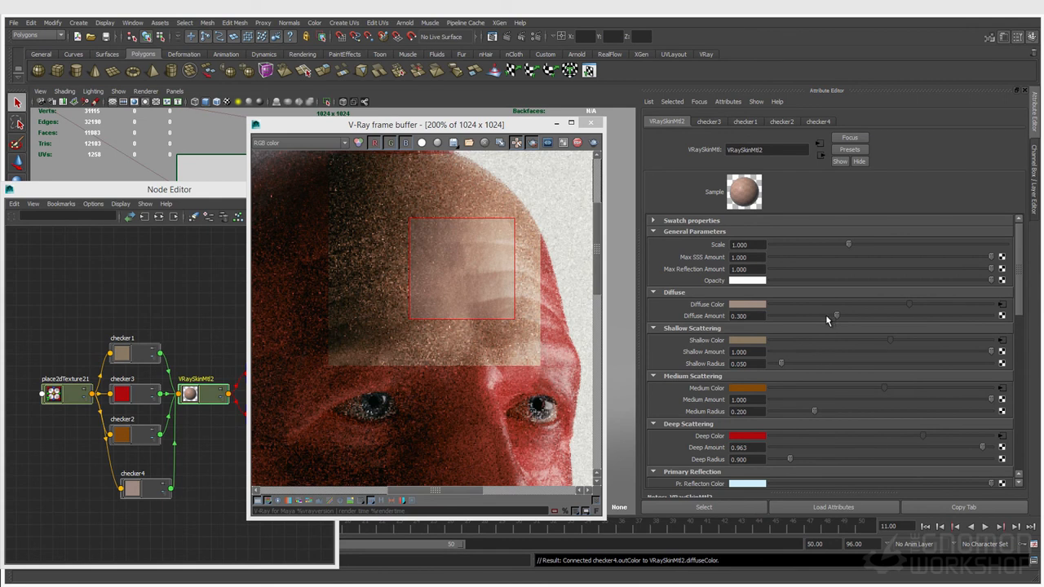
pyautogui.scroll(-6, 816, 350)
pyautogui.click(736, 414)
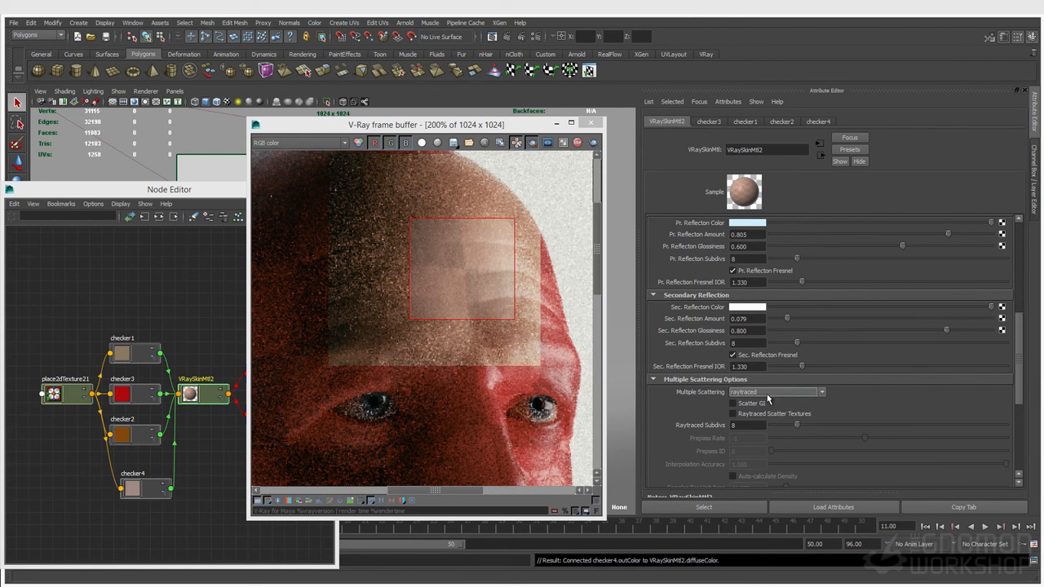
# Step: Rearrange the shader nodes and windows, then select the head mesh in the viewport
pyautogui.click(204, 400)
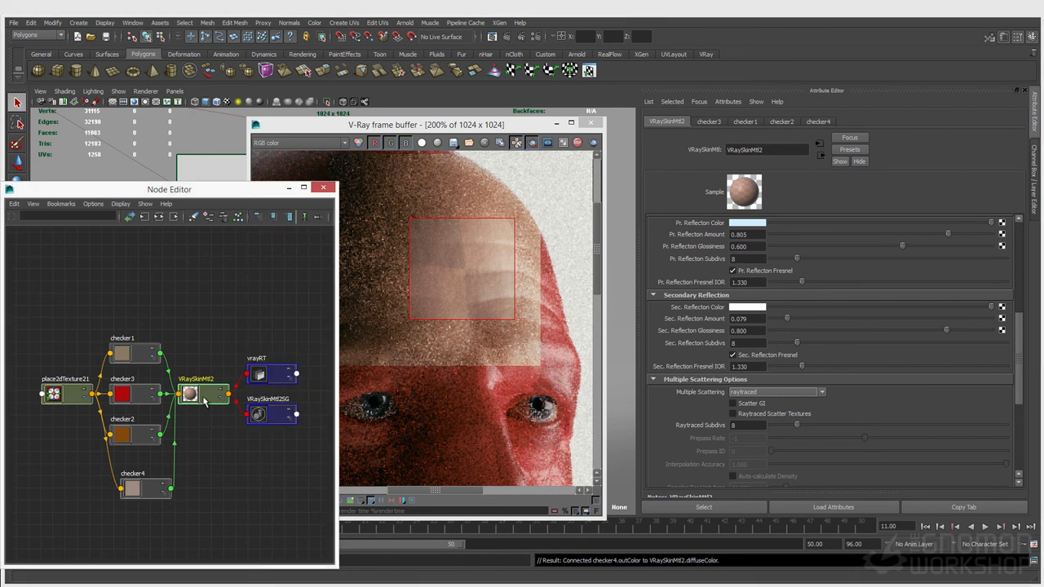
pyautogui.moveTo(316, 337); pyautogui.dragTo(225, 402)
pyautogui.click(231, 413)
pyautogui.click(228, 399)
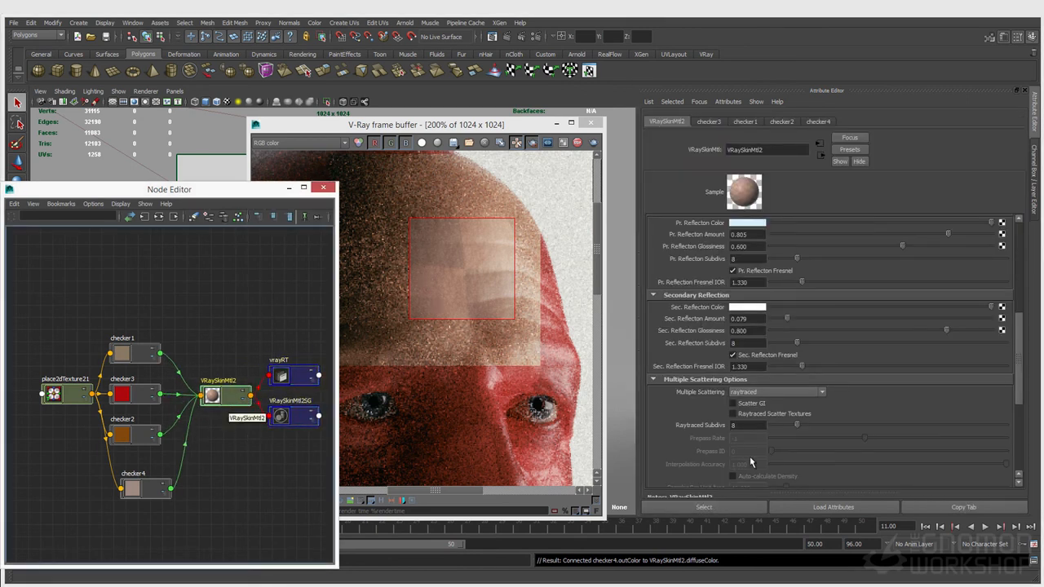
pyautogui.scroll(-5, 721, 430)
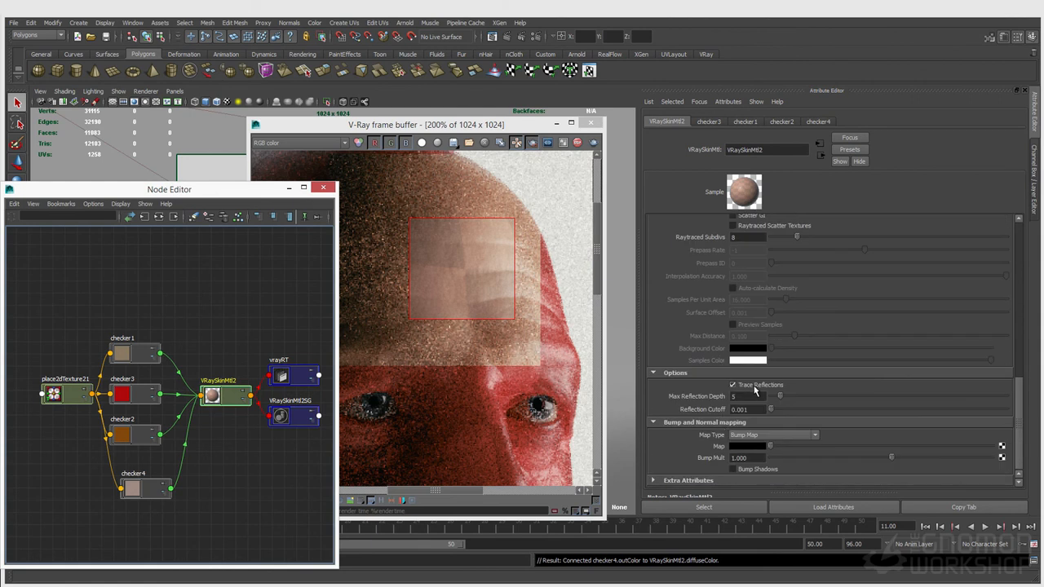
pyautogui.scroll(5, 755, 389)
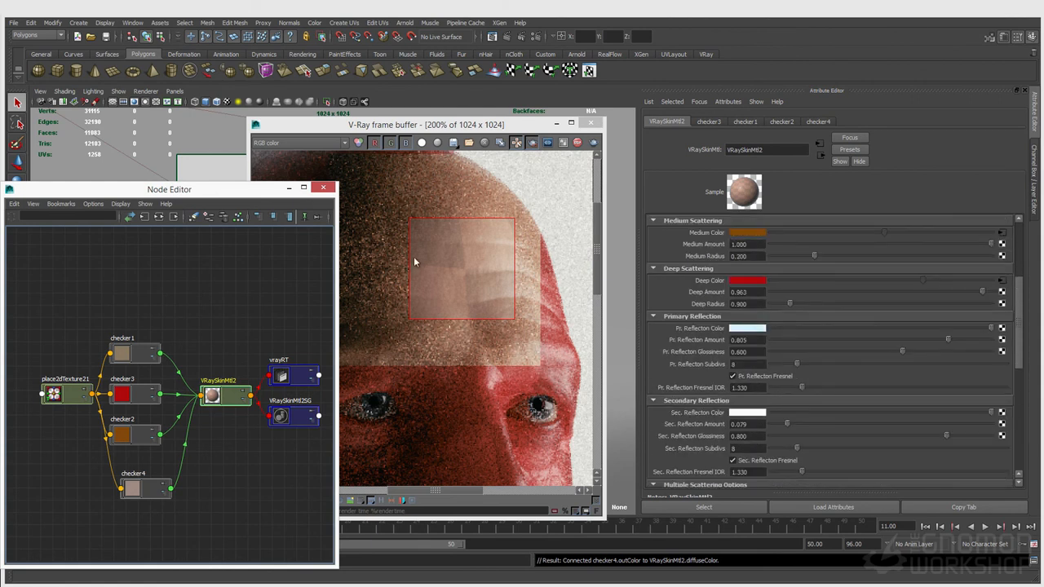
pyautogui.moveTo(391, 127); pyautogui.dragTo(631, 155)
pyautogui.click(386, 218)
pyautogui.moveTo(230, 198); pyautogui.dragTo(551, 266)
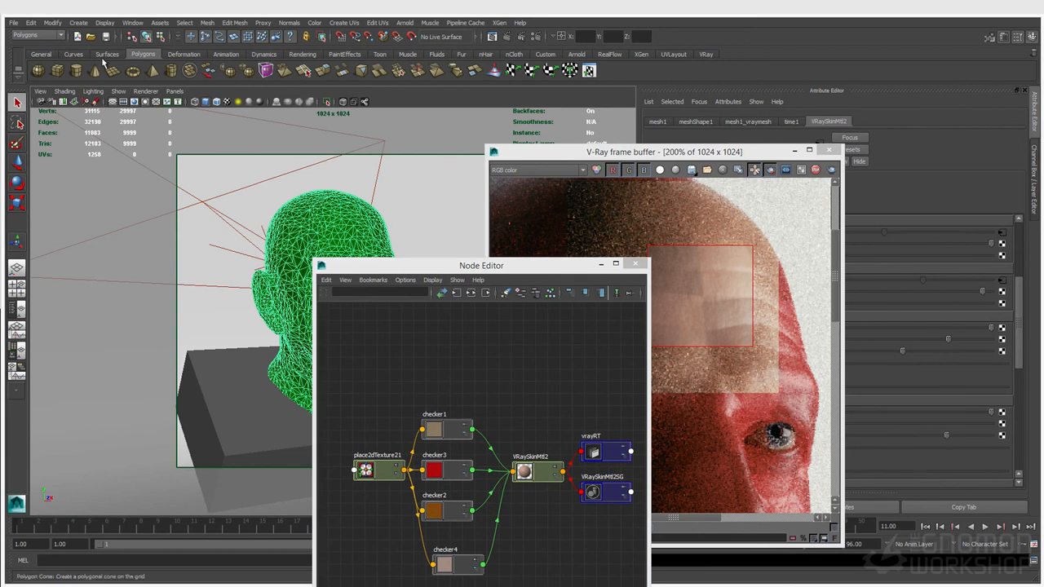
# Step: Graph VRaySkinMtl1 and VRayBumpMtl2 connections in the Node Editor's Hypershade layout
pyautogui.click(132, 23)
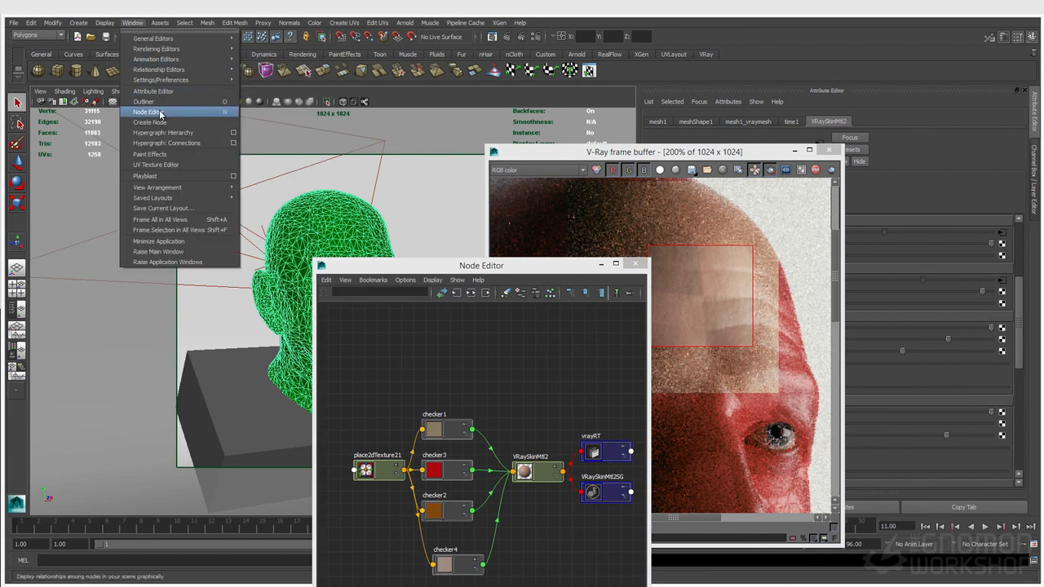
pyautogui.click(17, 350)
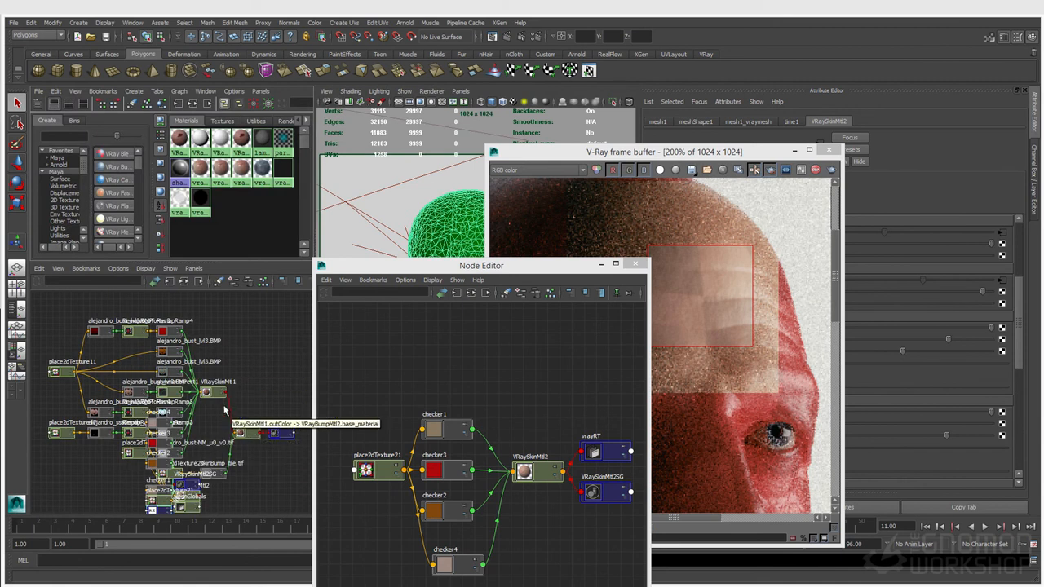
pyautogui.click(212, 393)
pyautogui.click(495, 396)
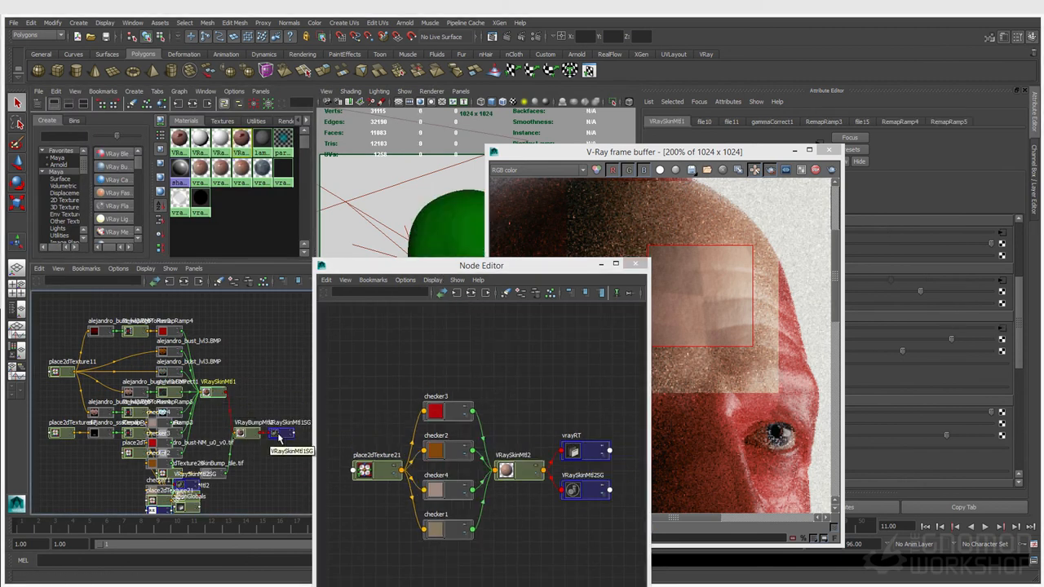
pyautogui.click(249, 435)
pyautogui.click(471, 294)
# Step: Enlarge the Node Editor window and frame the whole network
pyautogui.moveTo(466, 264); pyautogui.dragTo(322, 69)
pyautogui.press('a')
pyautogui.moveTo(504, 447); pyautogui.dragTo(826, 542)
pyautogui.press('a')
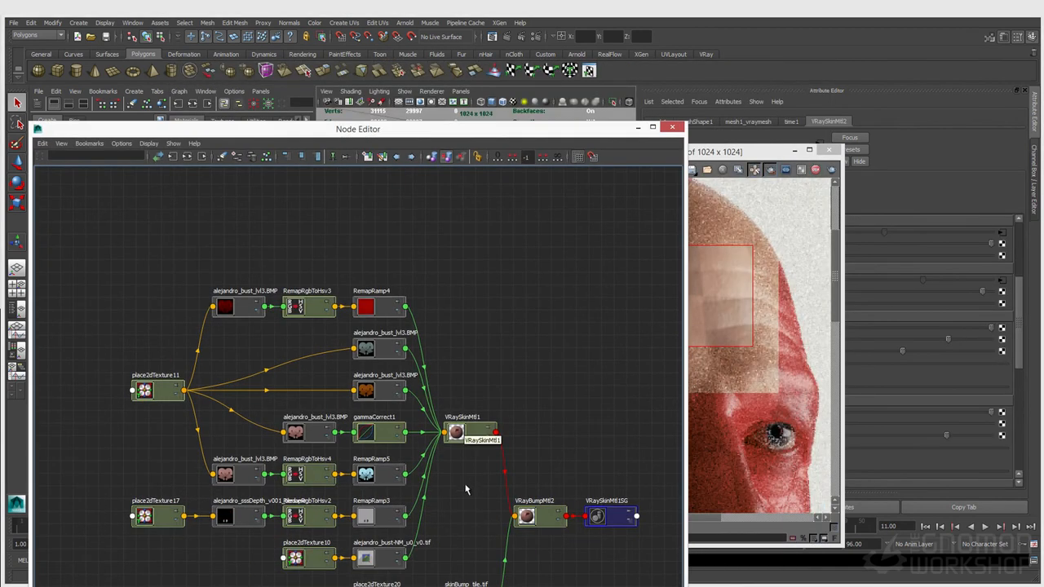
# Step: Move the V-Ray frame buffer over the graph and view the finished render at 100%
pyautogui.moveTo(488, 441); pyautogui.dragTo(530, 405, button='right')
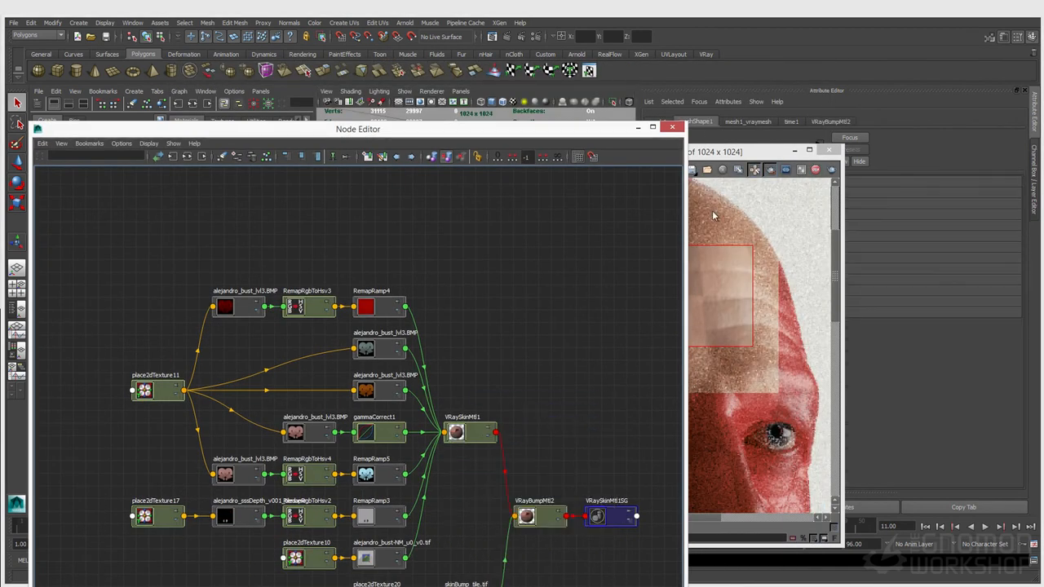
pyautogui.moveTo(724, 160); pyautogui.dragTo(670, 111)
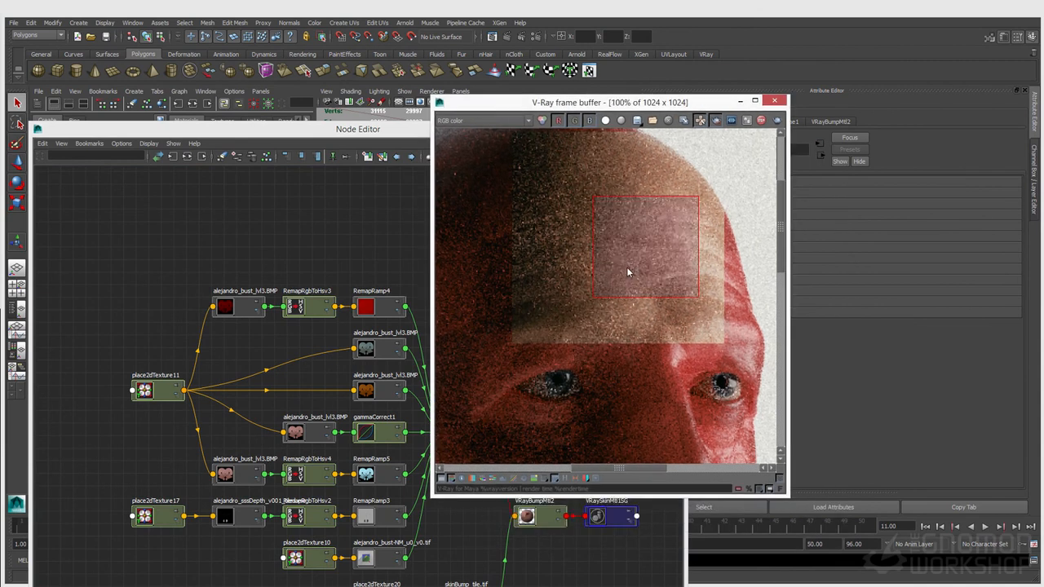
pyautogui.scroll(-1, 626, 266)
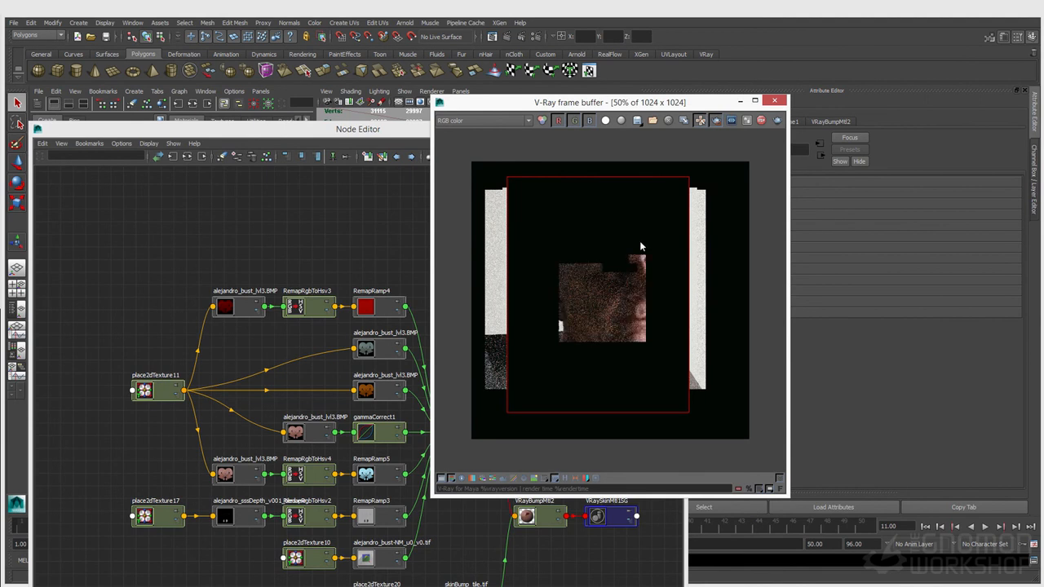
pyautogui.scroll(1, 642, 253)
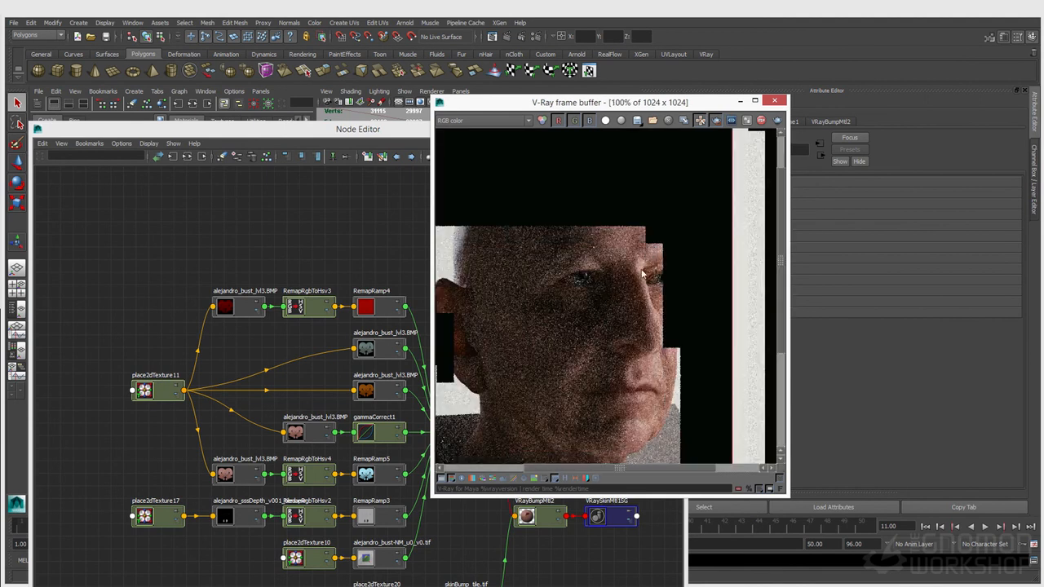
# Step: Arrange the Node Editor and frame buffer side by side, and nudge file14 up-left
pyautogui.moveTo(367, 133); pyautogui.dragTo(267, 52)
pyautogui.moveTo(633, 106); pyautogui.dragTo(742, 98)
pyautogui.click(360, 265)
pyautogui.keyDown('alt'); pyautogui.moveTo(366, 297); pyautogui.dragTo(382, 261, button='middle'); pyautogui.keyUp('alt')
pyautogui.moveTo(155, 407); pyautogui.dragTo(146, 400)
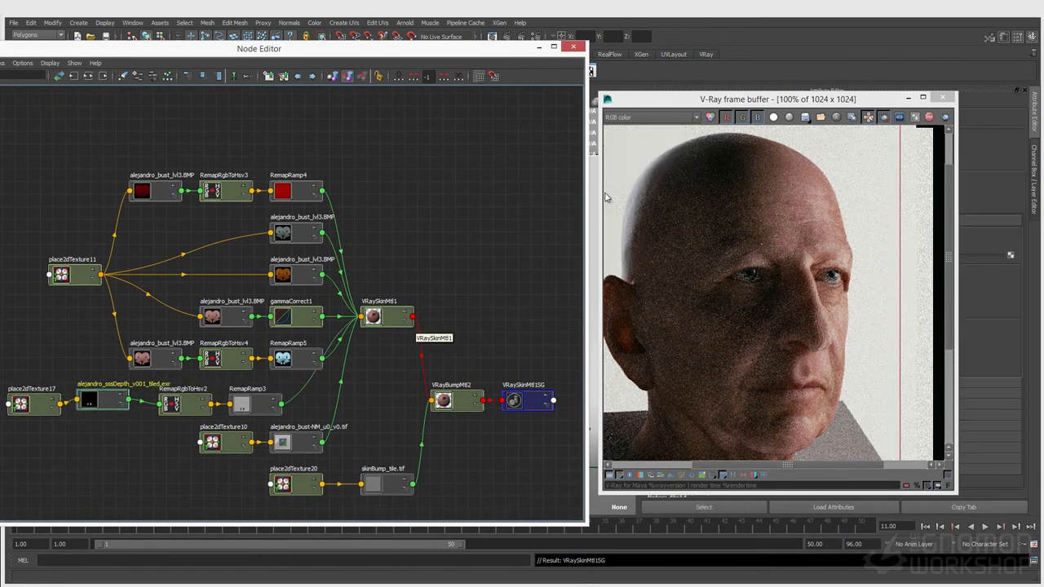
# Step: Inspect RemapRamp3's gradient and the colour of its bottom ramp stop
pyautogui.moveTo(827, 102); pyautogui.dragTo(539, 124)
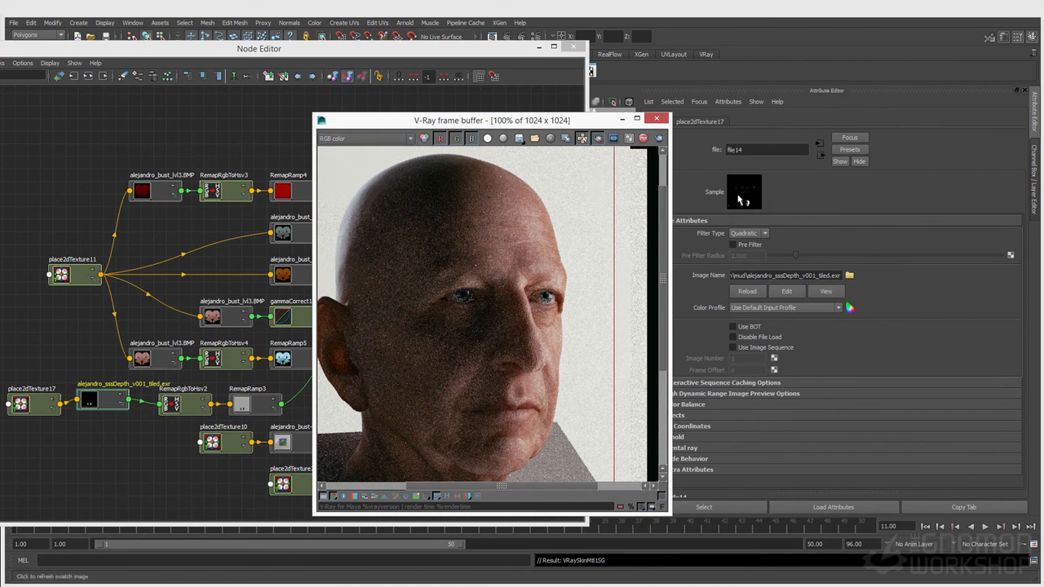
pyautogui.click(253, 408)
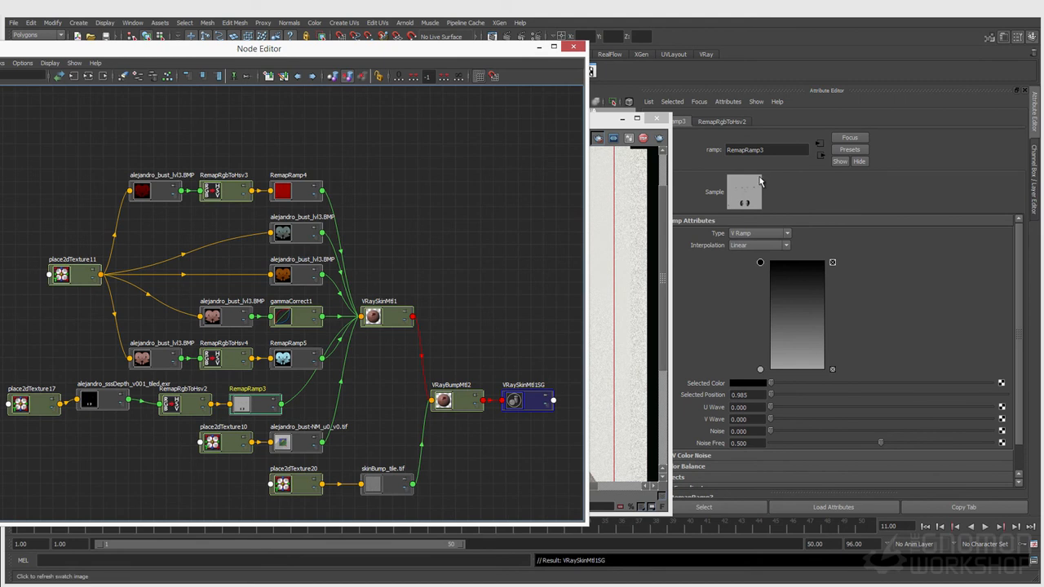
pyautogui.click(760, 370)
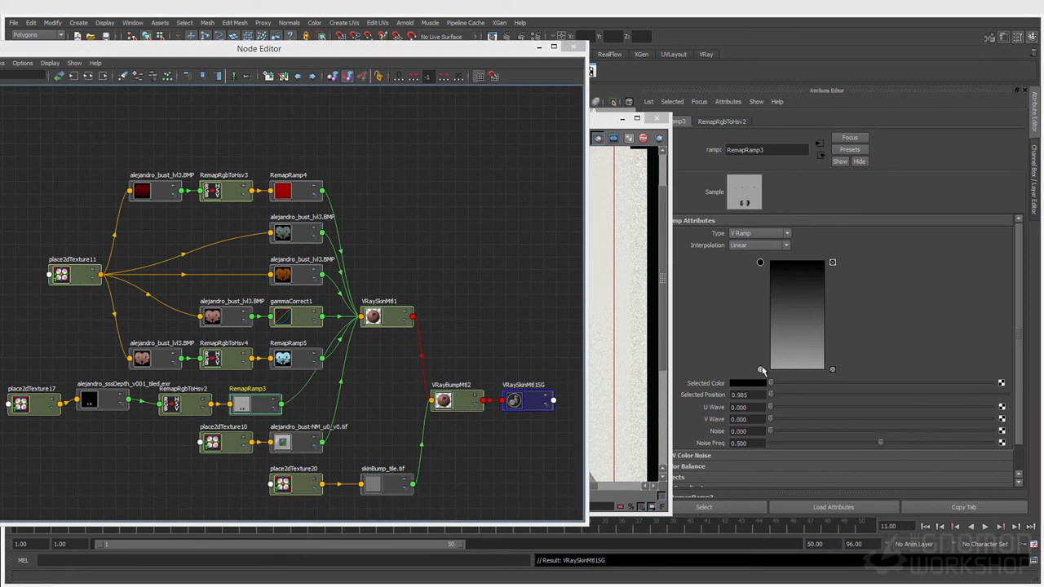
pyautogui.click(749, 383)
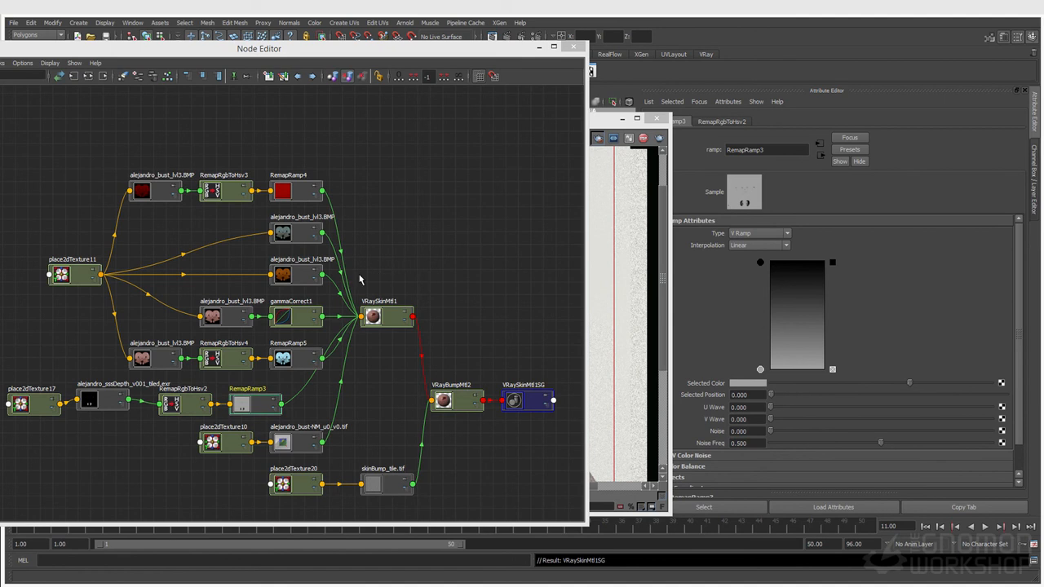
# Step: Move the upper row of texture and remap nodes up and to the left
pyautogui.moveTo(18, 155); pyautogui.dragTo(297, 359)
pyautogui.moveTo(296, 358); pyautogui.dragTo(257, 322)
pyautogui.click(251, 361)
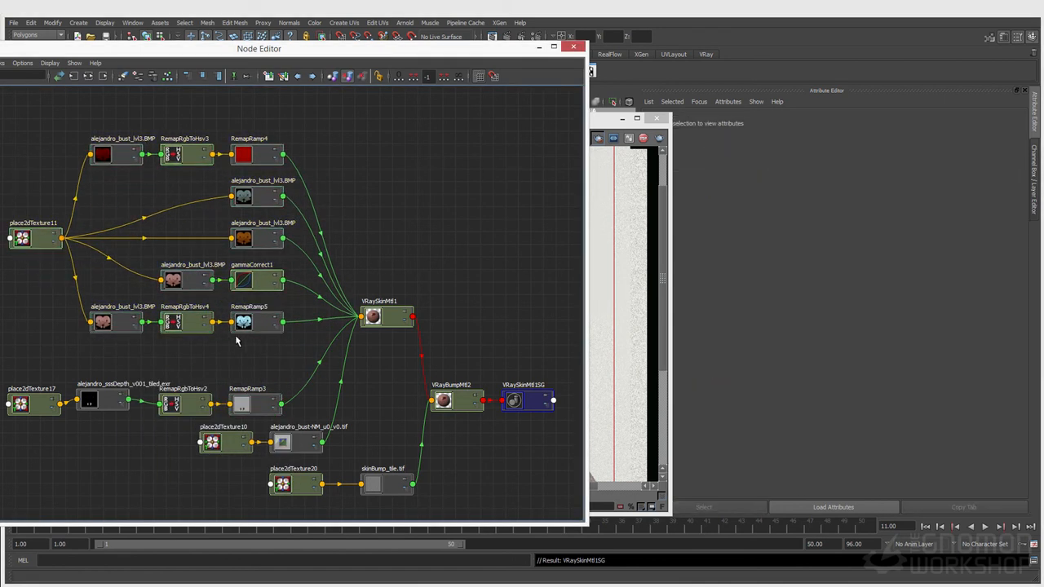
# Step: Align the alejandro_bust_lvl3.BMP, RemapRamp4, file12 and gammaCorrect1 nodes into neater rows
pyautogui.click(103, 321)
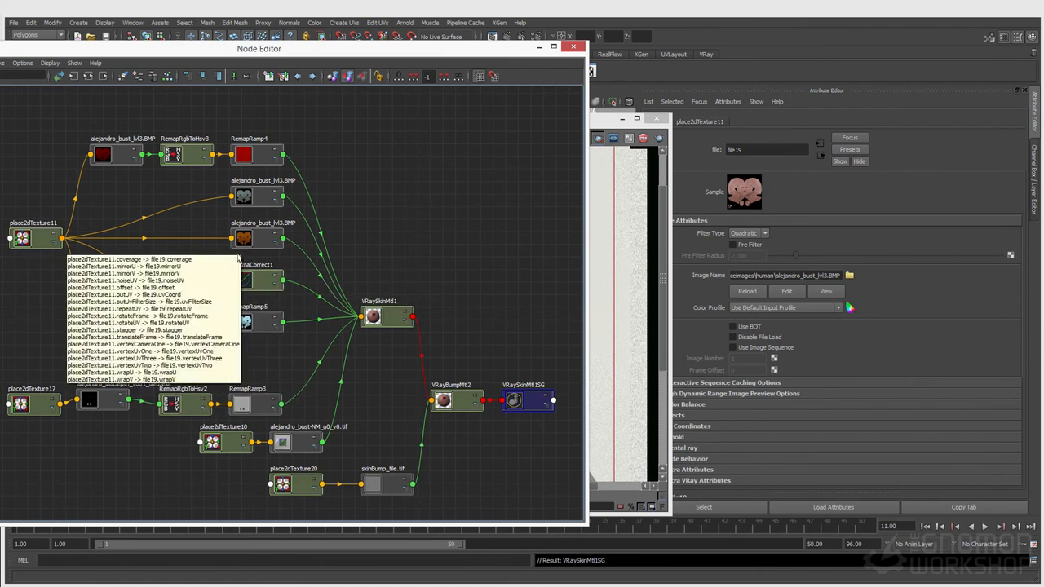
pyautogui.moveTo(137, 156)
pyautogui.mouseDown()
pyautogui.moveTo(135, 124)
pyautogui.moveTo(135, 151)
pyautogui.mouseUp()
pyautogui.moveTo(244, 155); pyautogui.dragTo(248, 132)
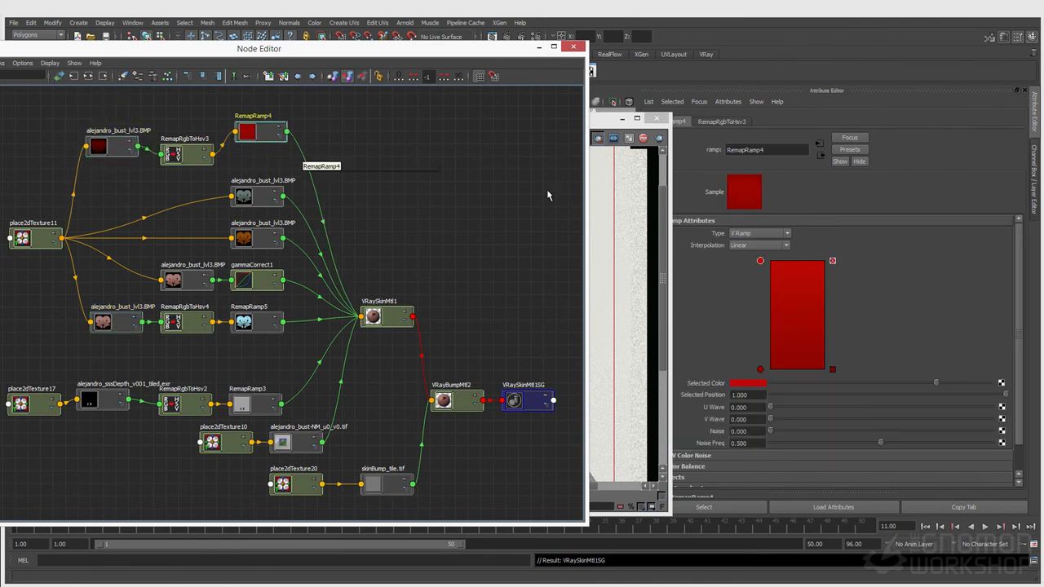
pyautogui.moveTo(245, 200); pyautogui.dragTo(250, 194)
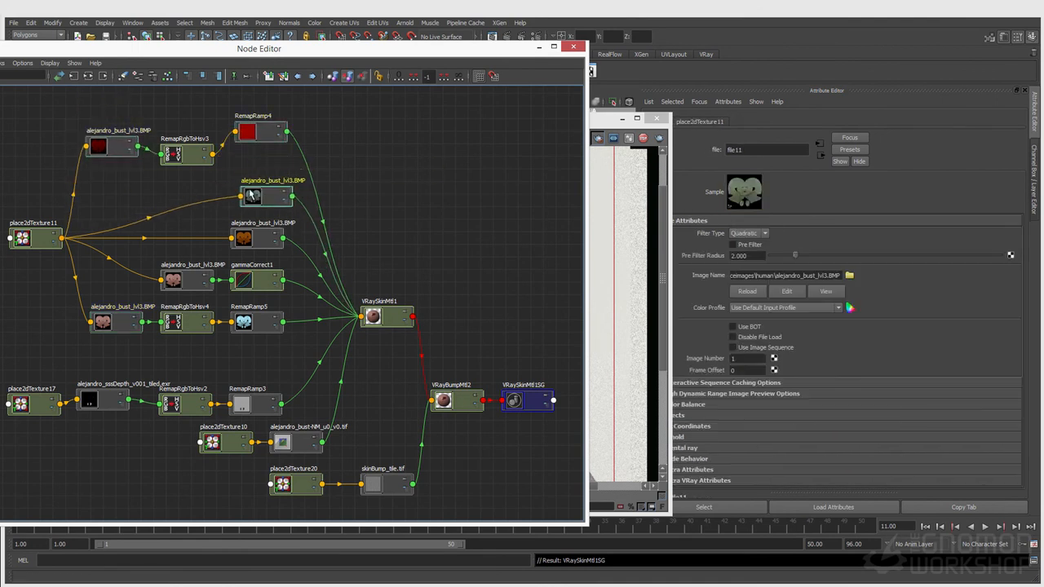
pyautogui.click(253, 245)
pyautogui.moveTo(252, 249); pyautogui.dragTo(244, 243)
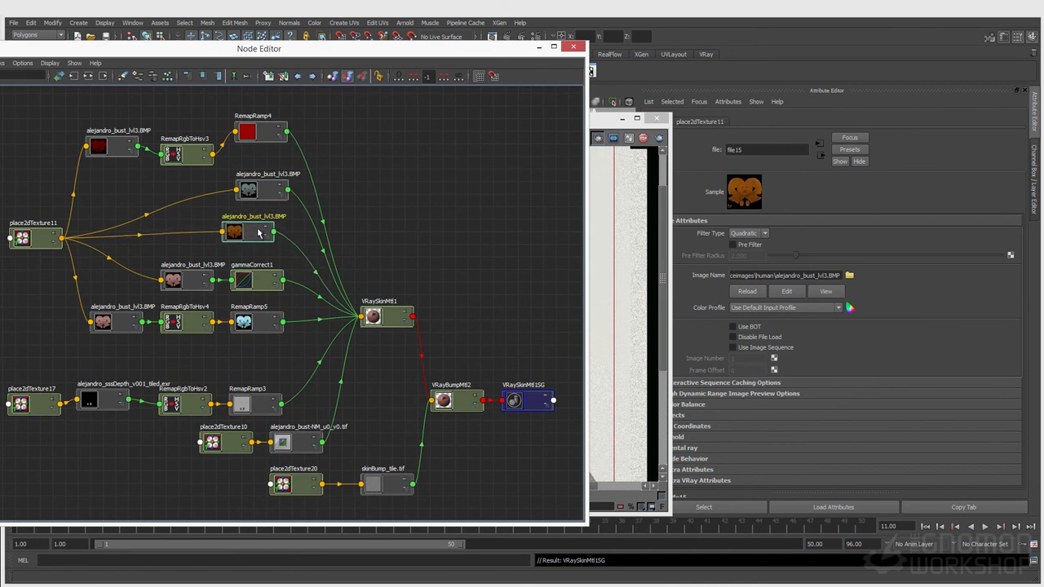
pyautogui.moveTo(146, 262); pyautogui.dragTo(238, 276)
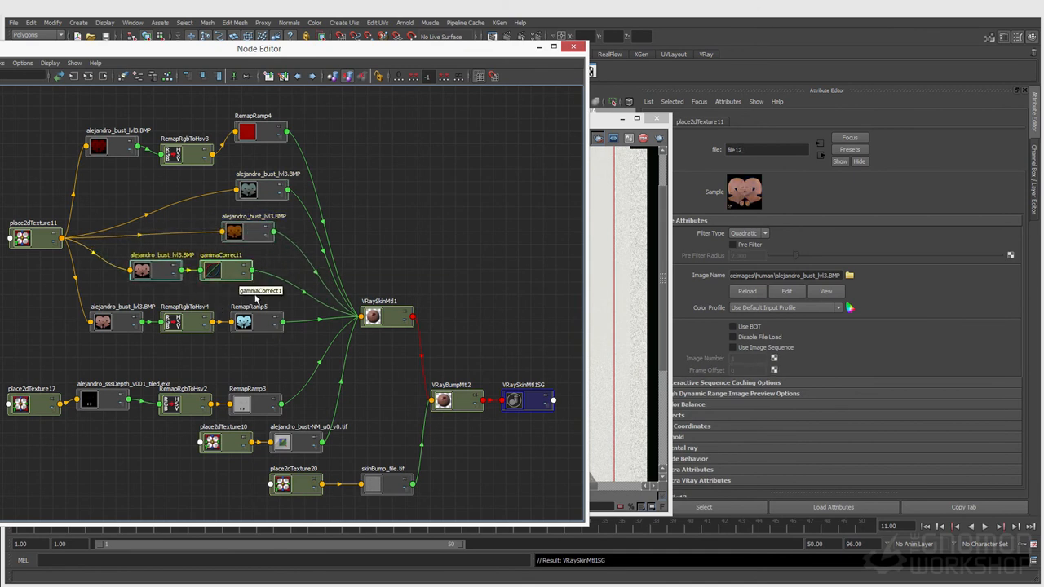
# Step: Confirm gammaCorrect1's Gamma is 1.500, then check the textured bust render
pyautogui.click(156, 277)
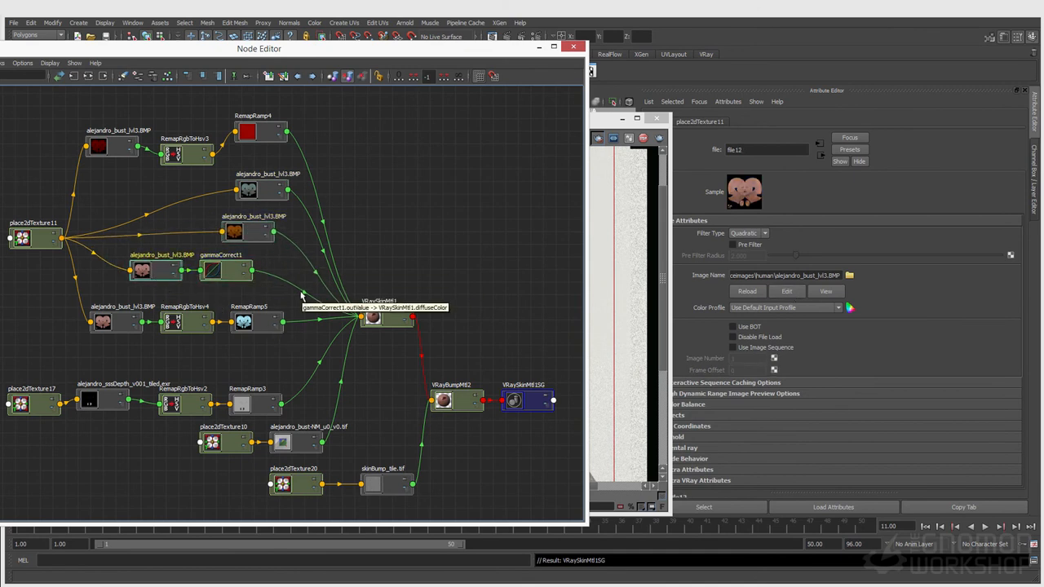
pyautogui.click(208, 273)
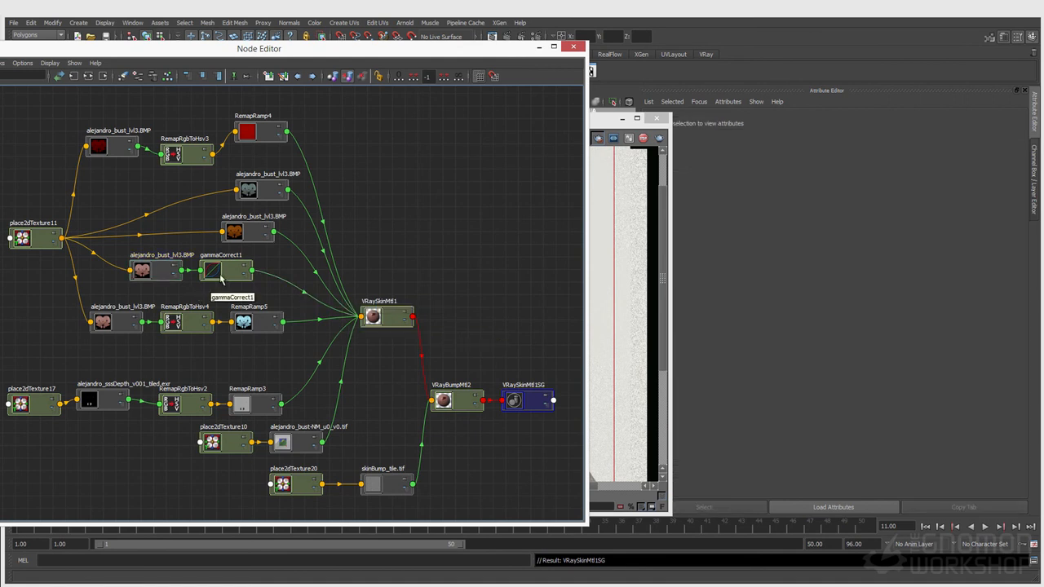
pyautogui.click(738, 244)
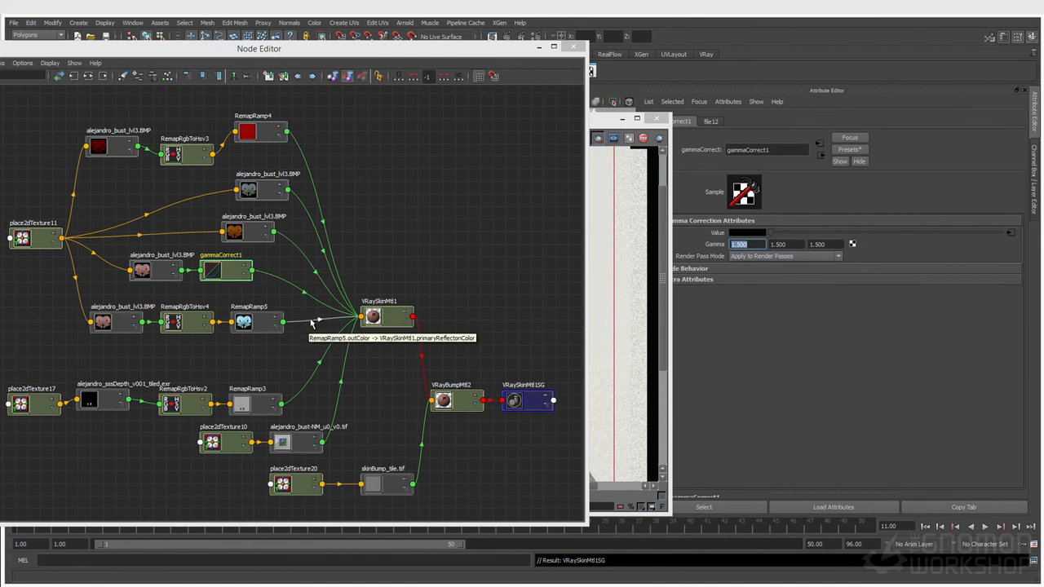
pyautogui.click(617, 143)
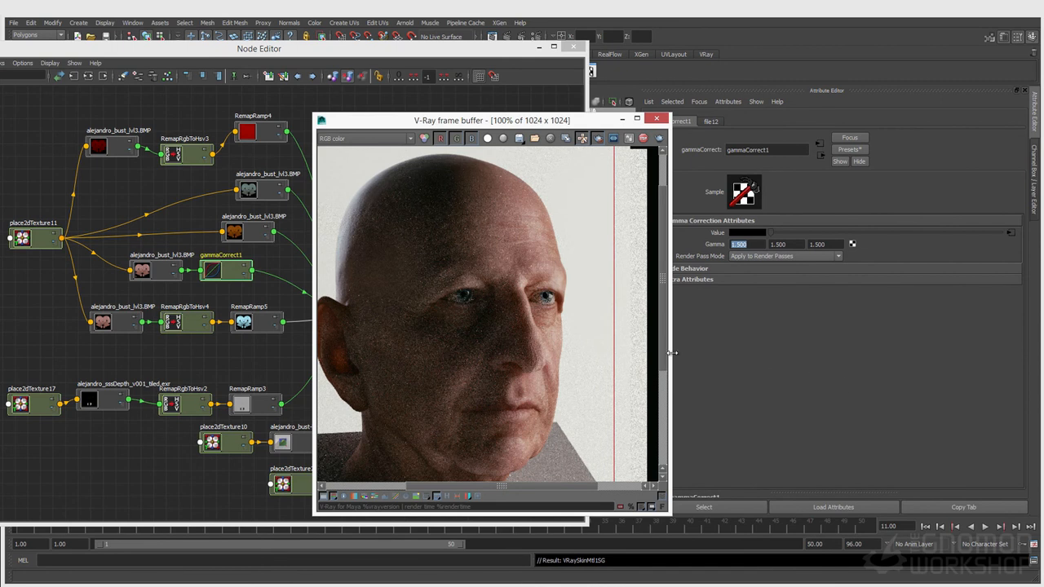
pyautogui.click(183, 302)
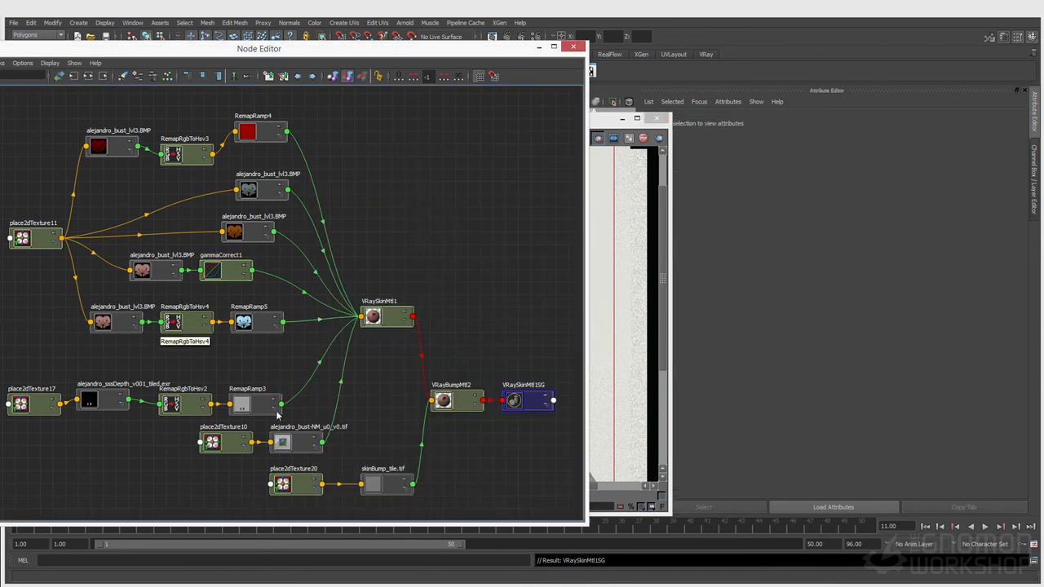
# Step: Move the normal map node and review place2dTexture20's Repeat U and V for skinBump_tile.tif
pyautogui.moveTo(293, 450); pyautogui.dragTo(318, 449)
pyautogui.click(599, 179)
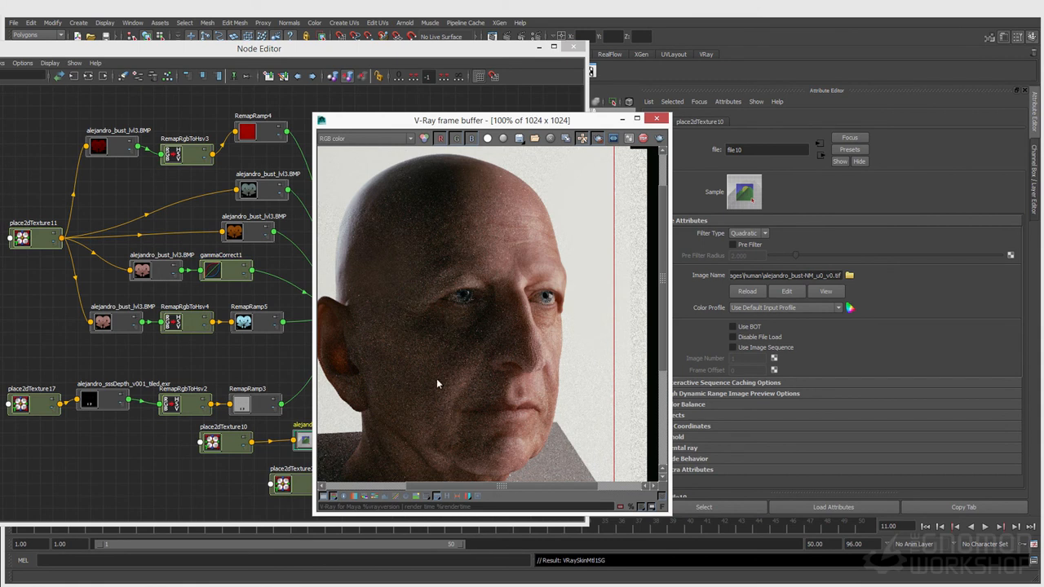
pyautogui.click(242, 487)
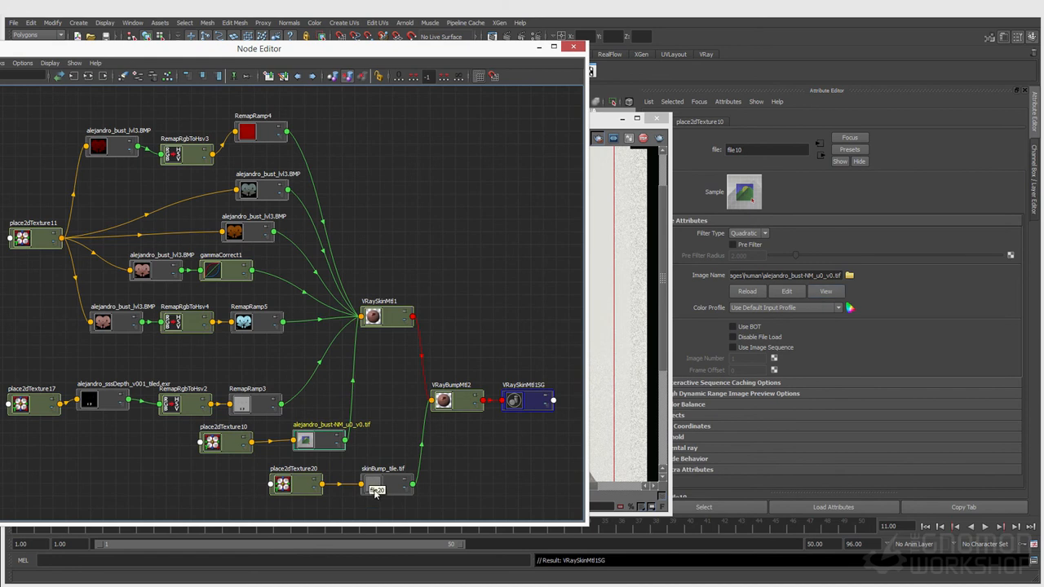
pyautogui.click(400, 493)
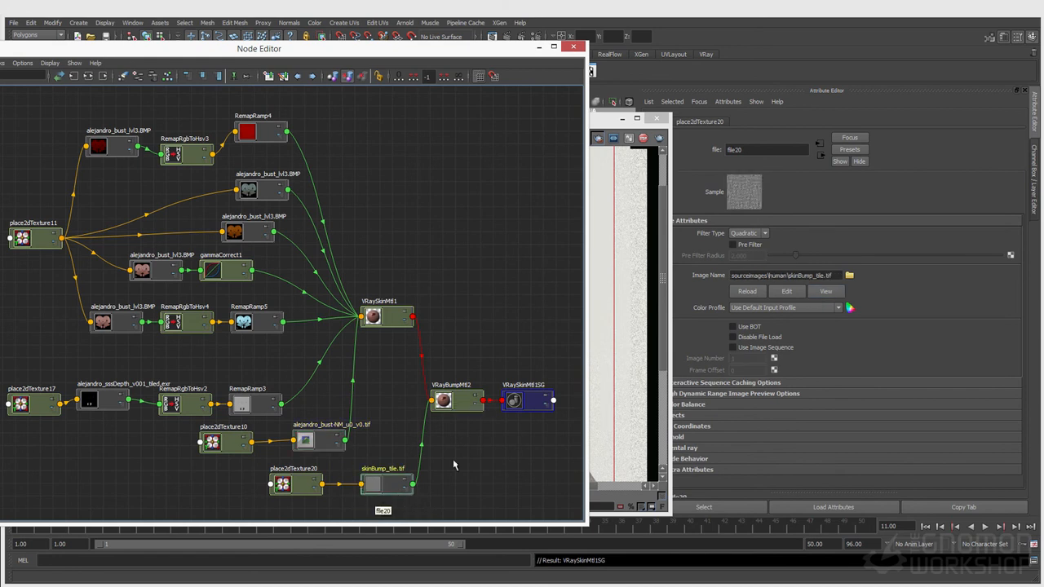
pyautogui.click(310, 481)
pyautogui.doubleClick(746, 316)
pyautogui.press('Tab')
# Step: Set VRayBumpMtl2's Bump Mult to 0.15 and render a region over the nose
pyautogui.click(394, 489)
pyautogui.click(459, 410)
pyautogui.click(608, 138)
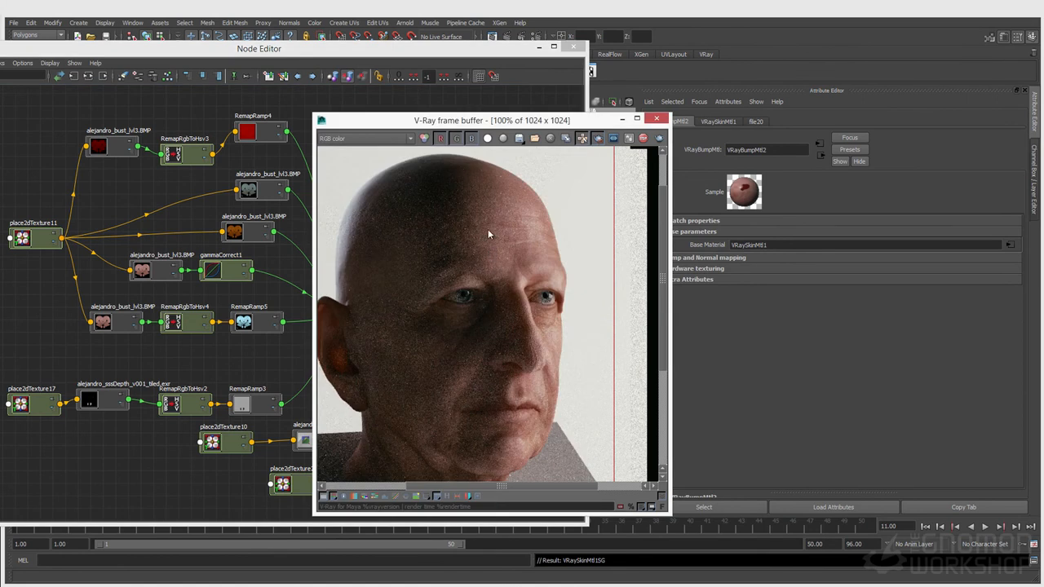
pyautogui.moveTo(484, 310); pyautogui.dragTo(550, 374)
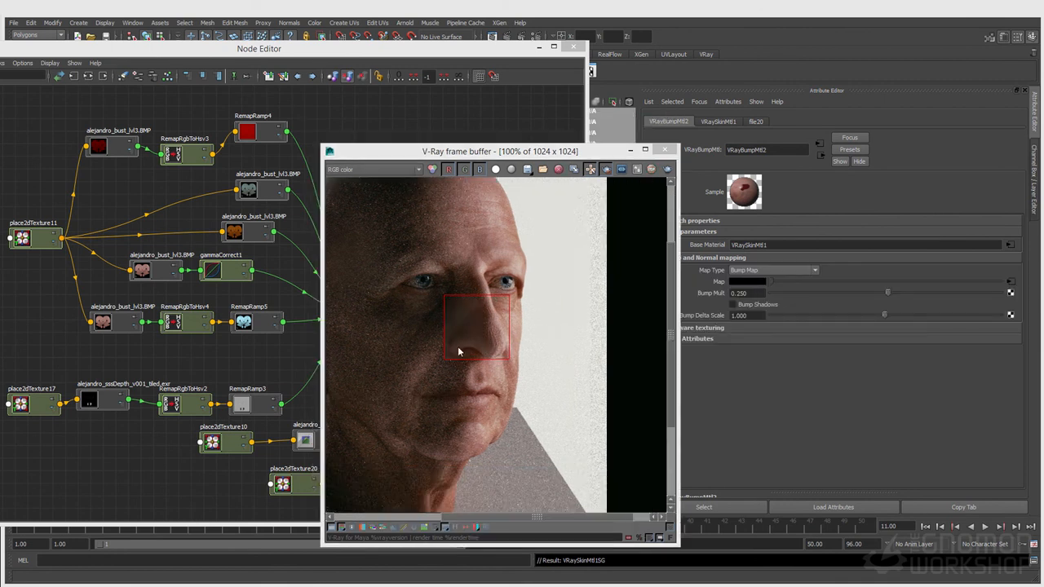
pyautogui.doubleClick(742, 292)
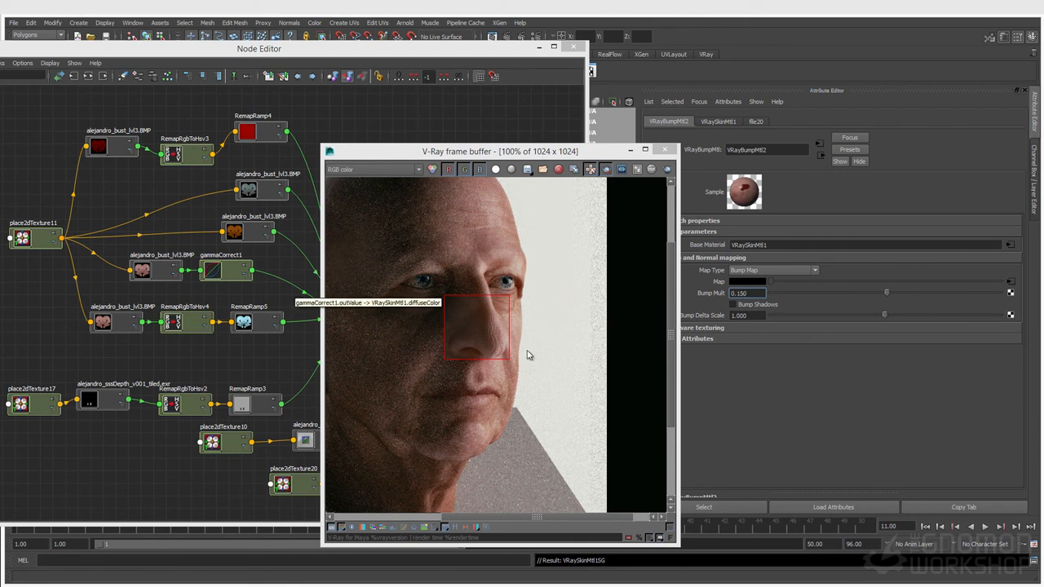
pyautogui.click(665, 170)
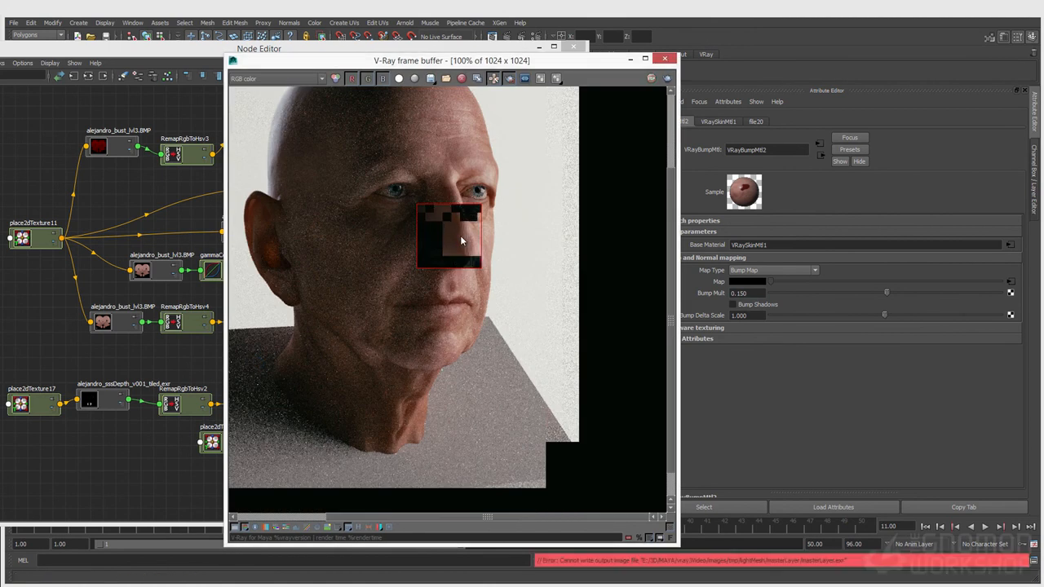
# Step: Draw a render region spanning the whole face and re-render it with Bump Mult 0.15
pyautogui.moveTo(341, 102); pyautogui.dragTo(500, 360)
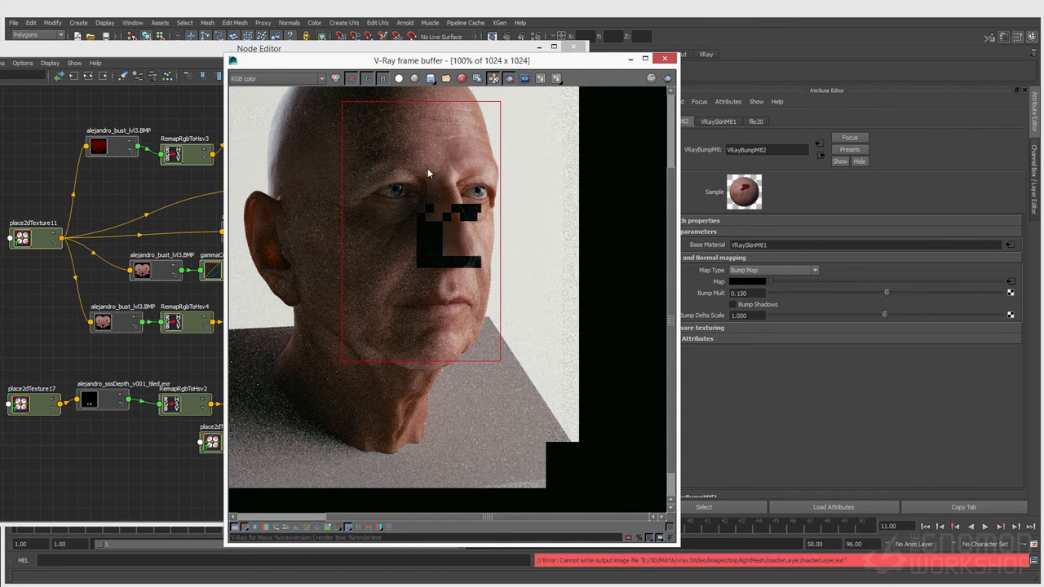
pyautogui.click(667, 79)
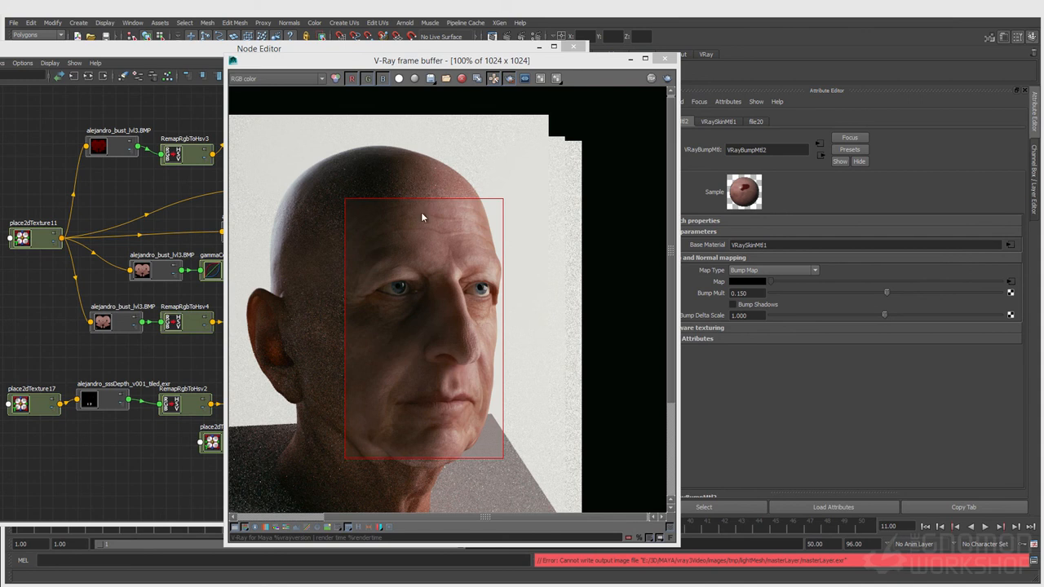
pyautogui.moveTo(256, 62); pyautogui.dragTo(660, 116)
pyautogui.click(387, 56)
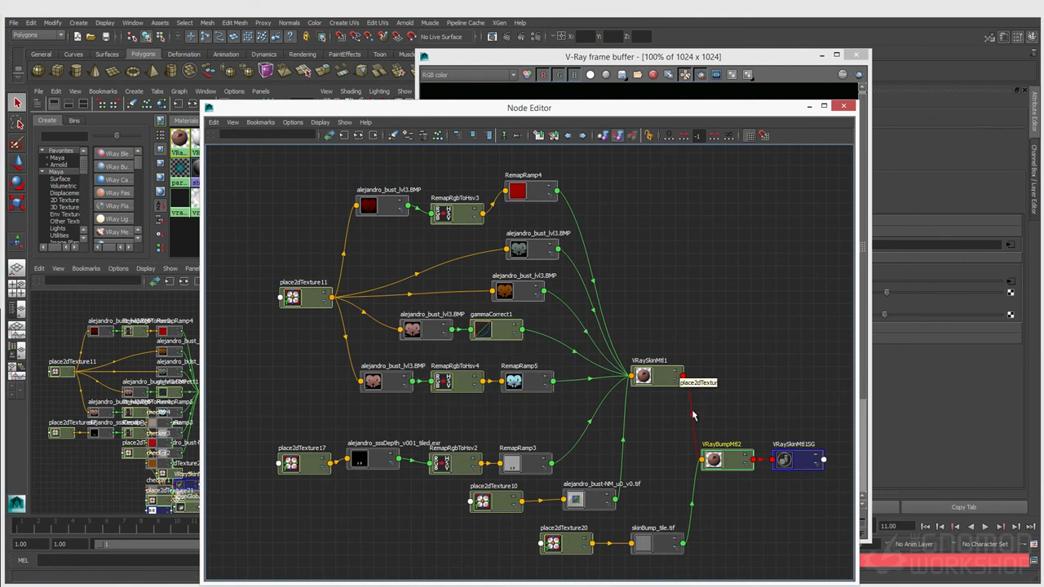
pyautogui.moveTo(441, 102); pyautogui.dragTo(600, 75)
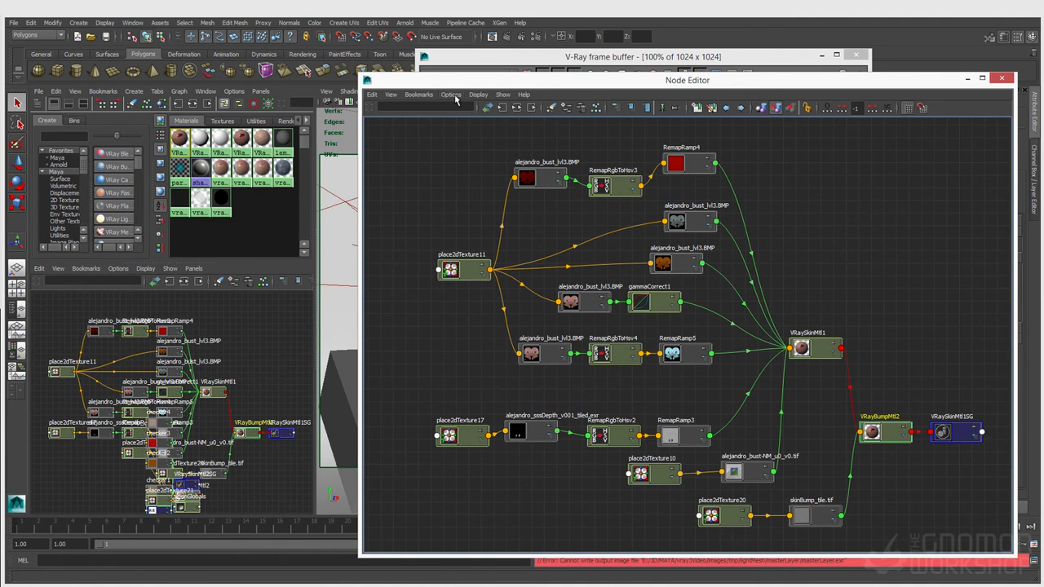
pyautogui.moveTo(446, 86); pyautogui.dragTo(363, 73)
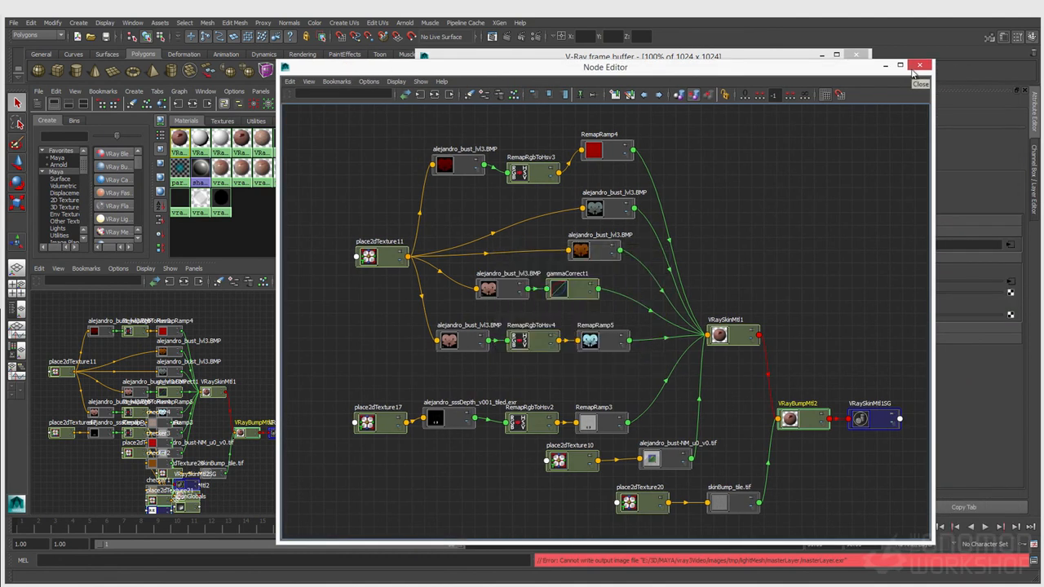
pyautogui.click(873, 226)
pyautogui.click(919, 65)
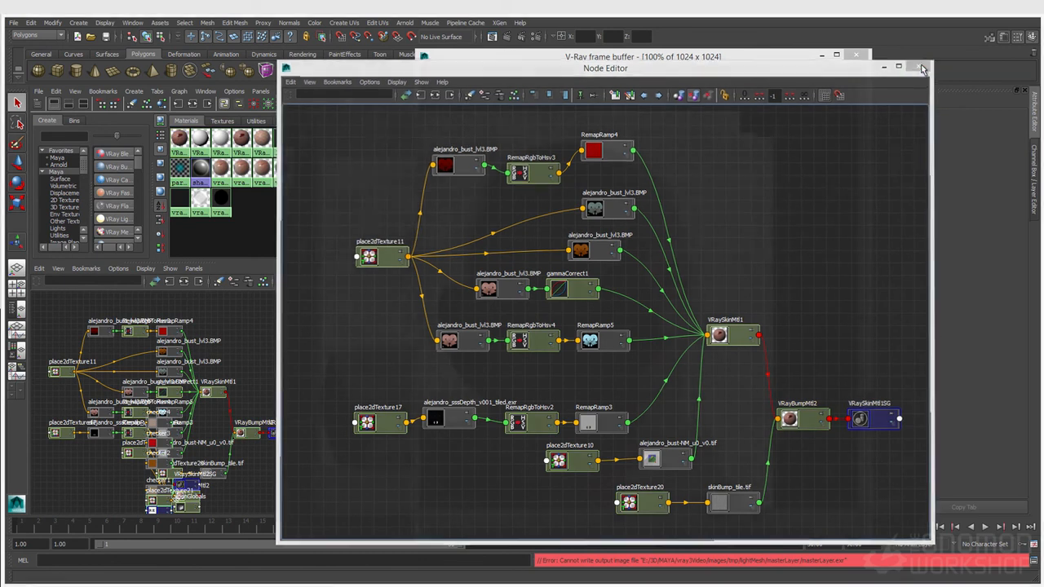